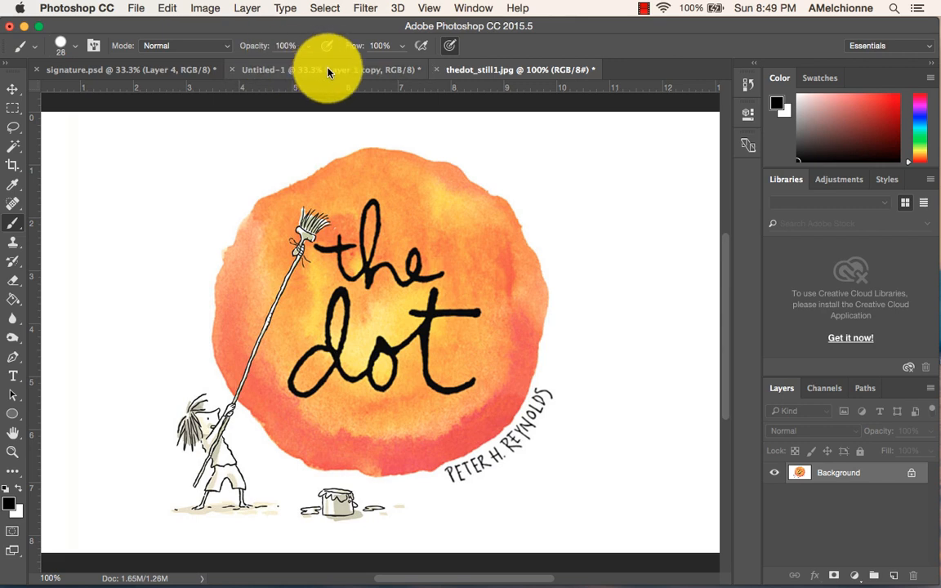
left_click(328, 70)
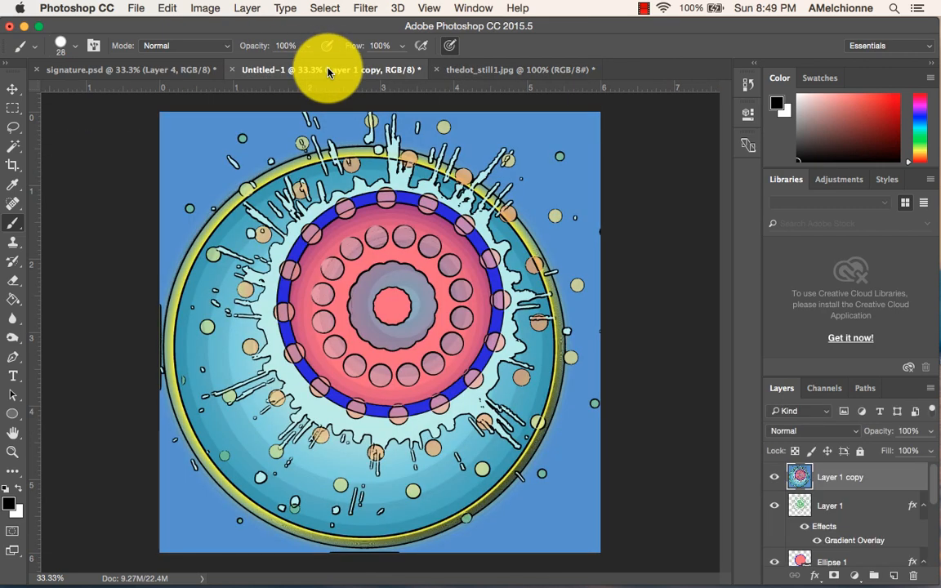
left_click(489, 70)
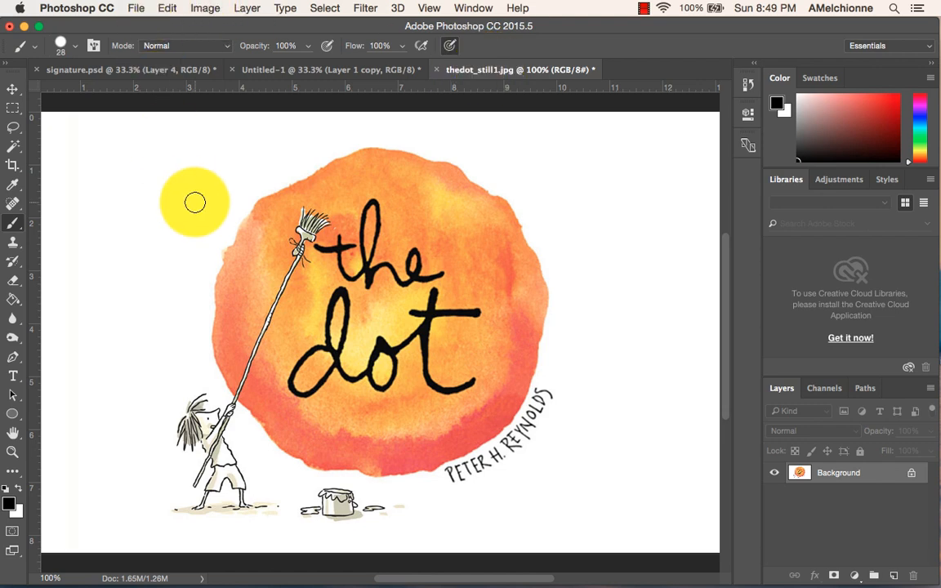
Create a new document 6 inches wide and 6 inches high at 300 pixels/inch with a white background
left_click(134, 9)
left_click(141, 25)
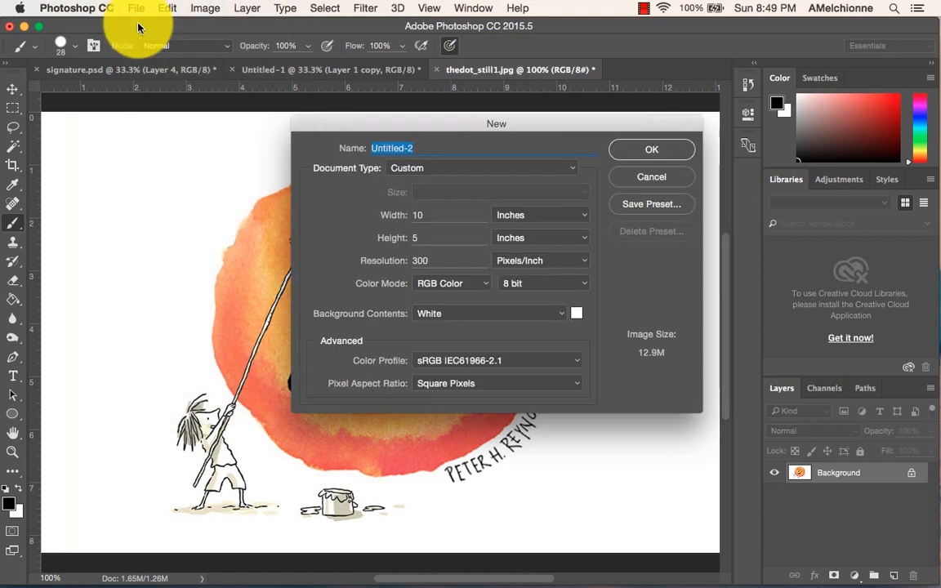
left_click(425, 215)
type("6")
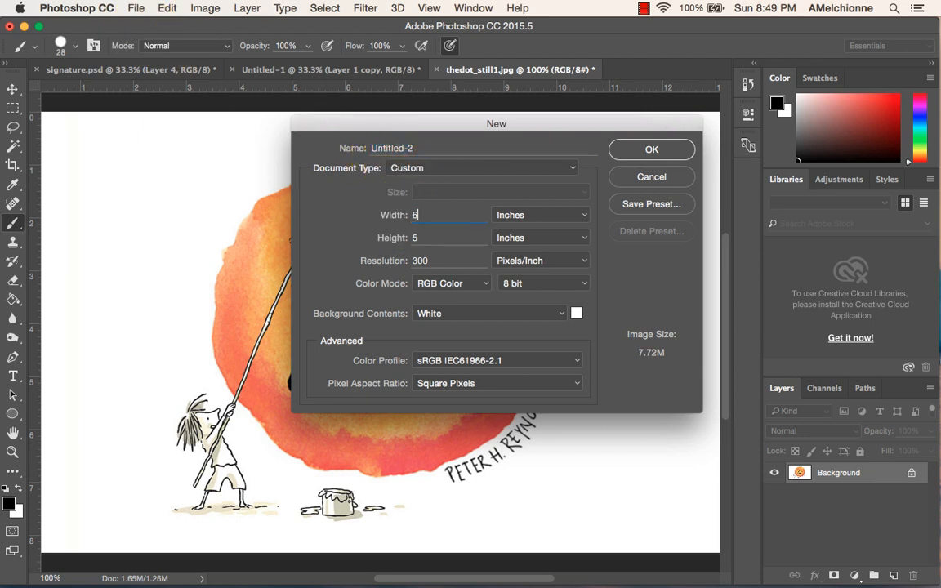
left_click(405, 238)
type("6")
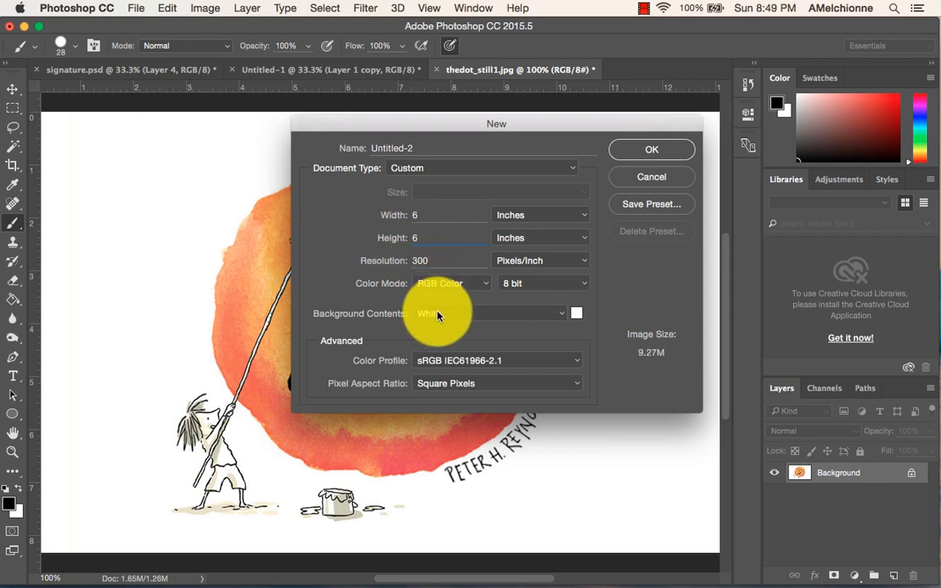
left_click(630, 156)
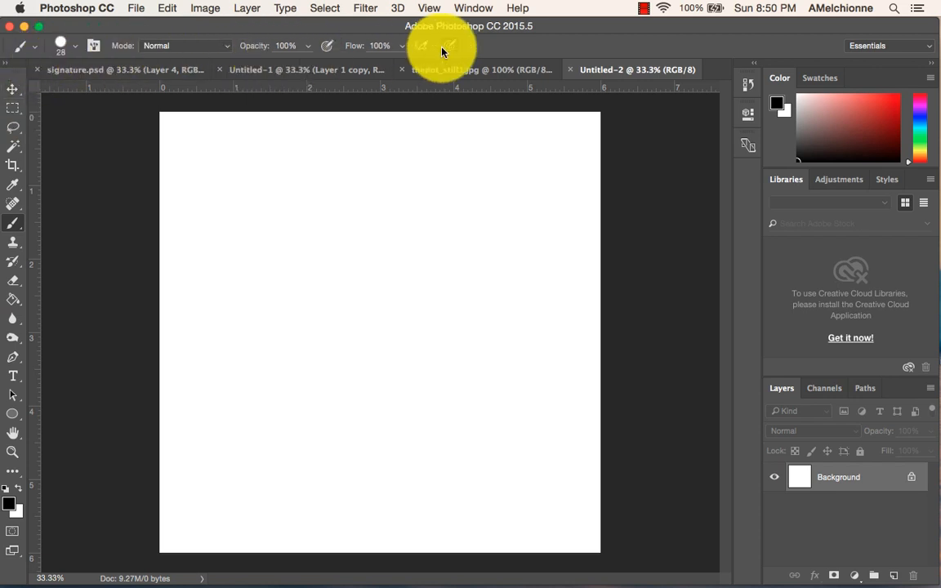
left_click(12, 204)
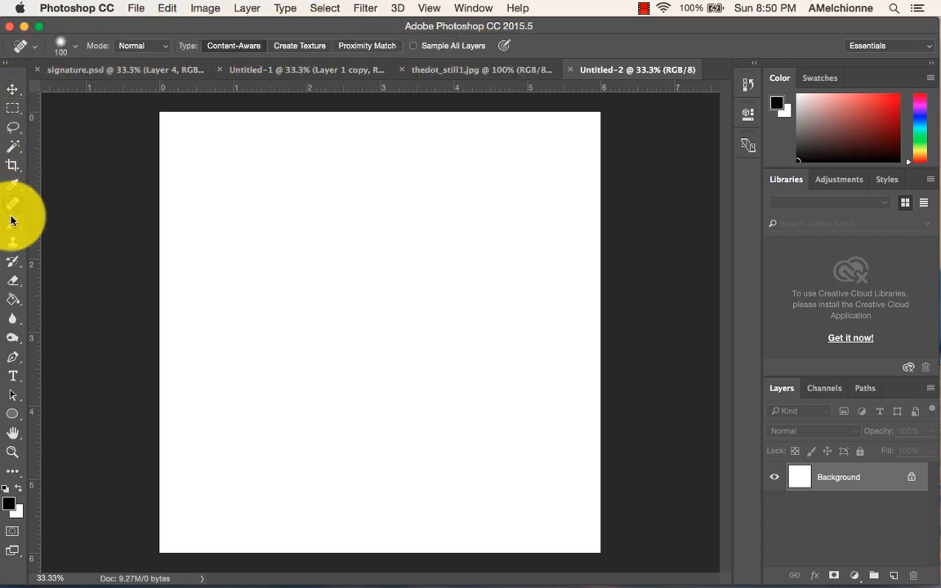
left_click(12, 222)
left_click(12, 265)
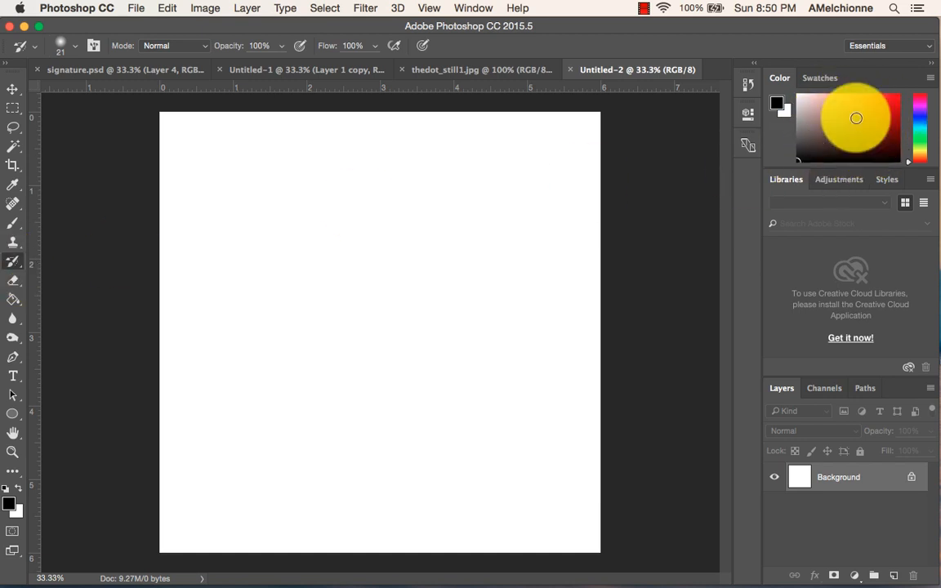
left_click(366, 12)
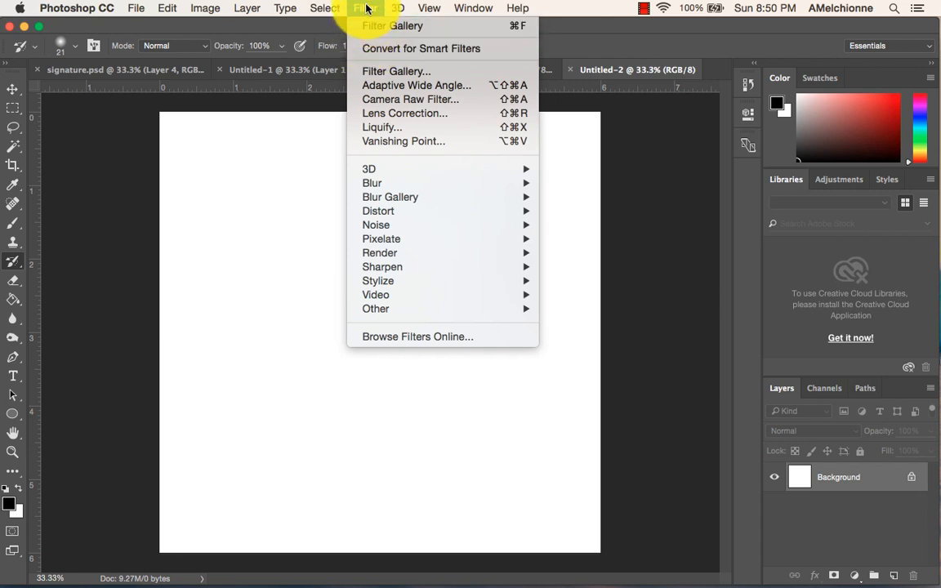
mouse_move(221, 9)
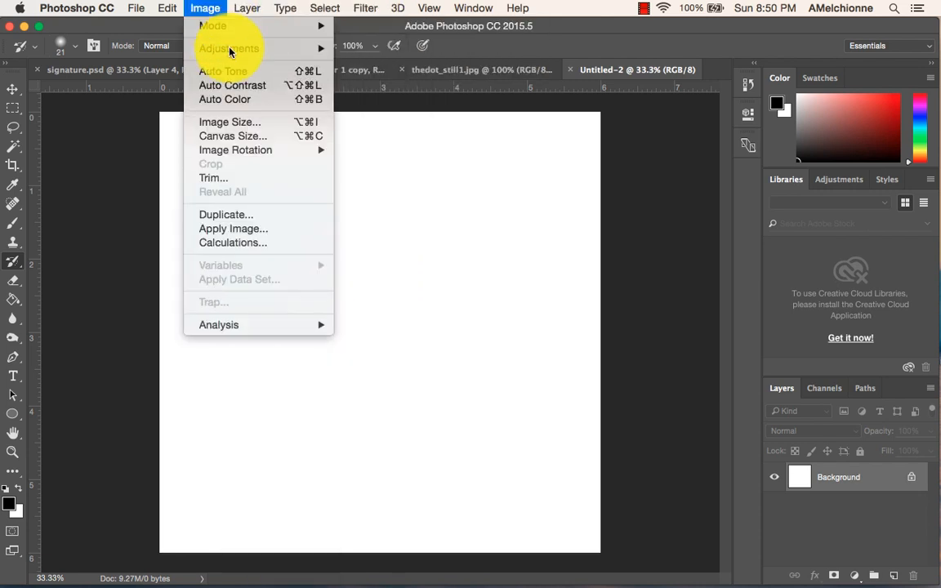
left_click(695, 330)
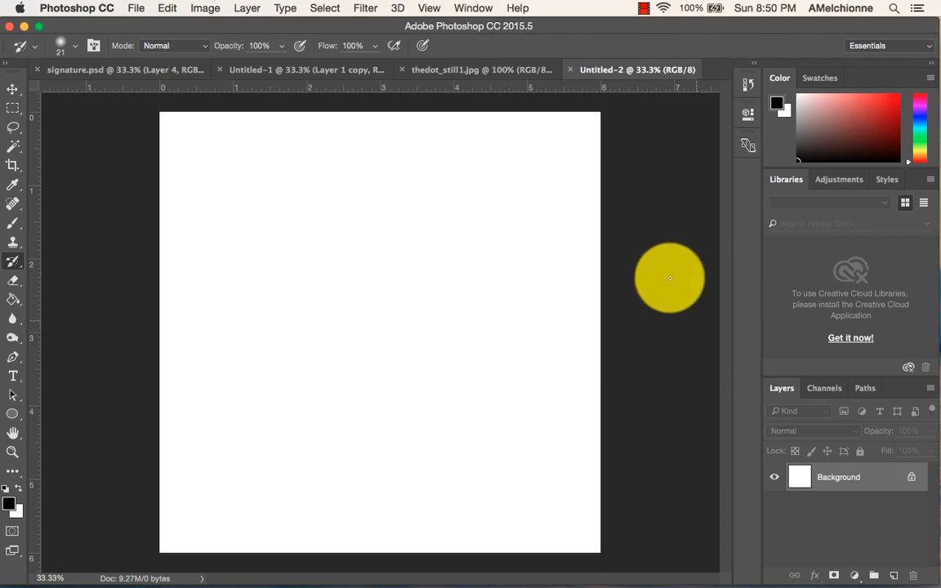
Add a Solid Color fill layer above the background in turquoise #5fcace
left_click(855, 578)
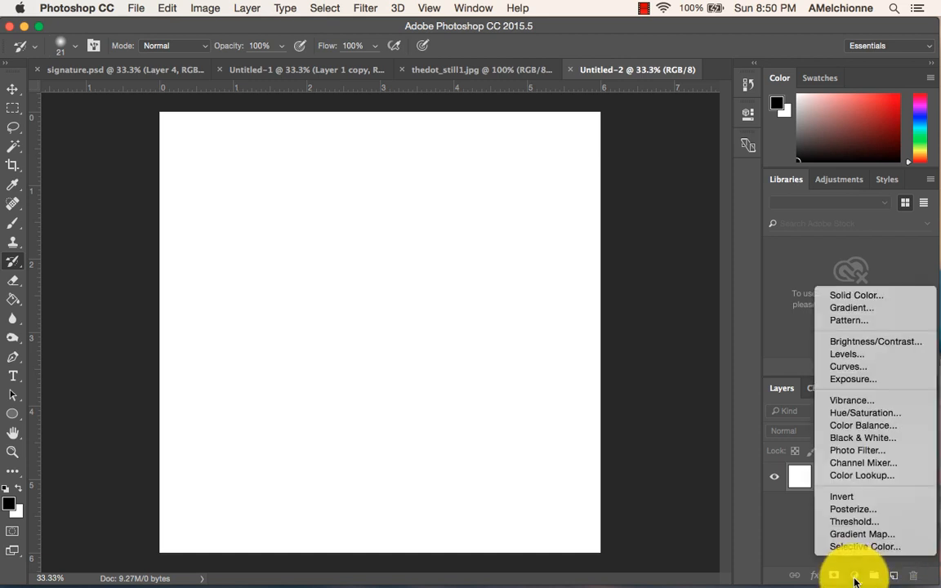
left_click(879, 298)
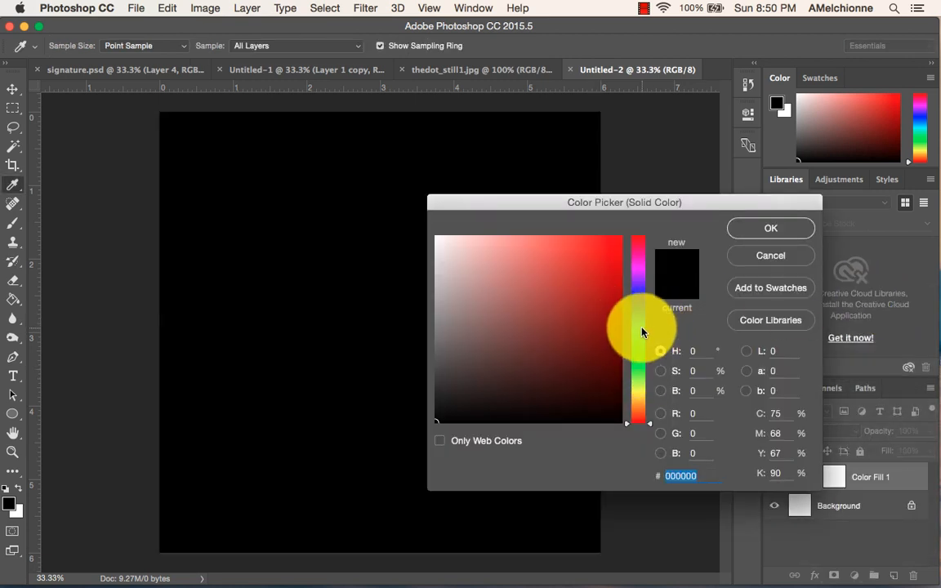
left_click(641, 330)
left_click(536, 272)
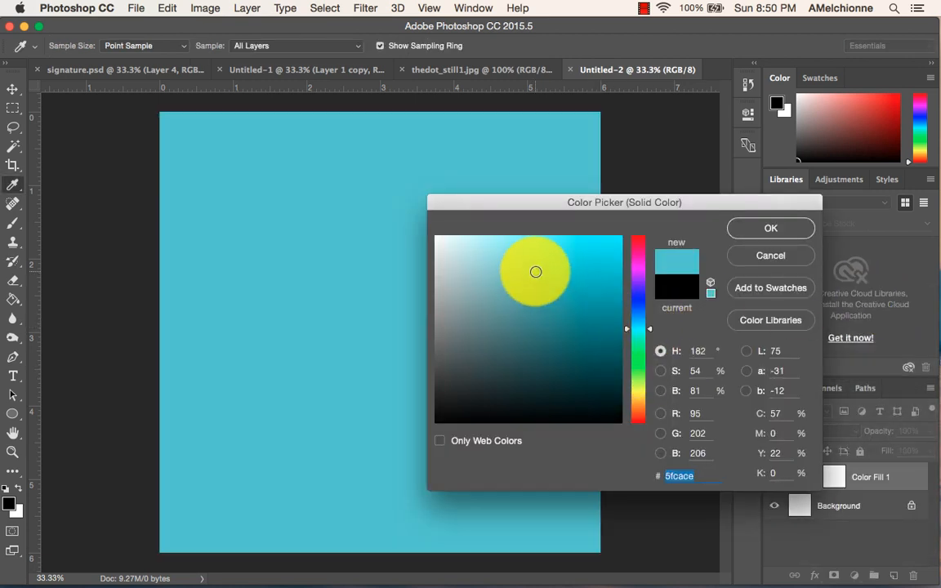
left_click(761, 234)
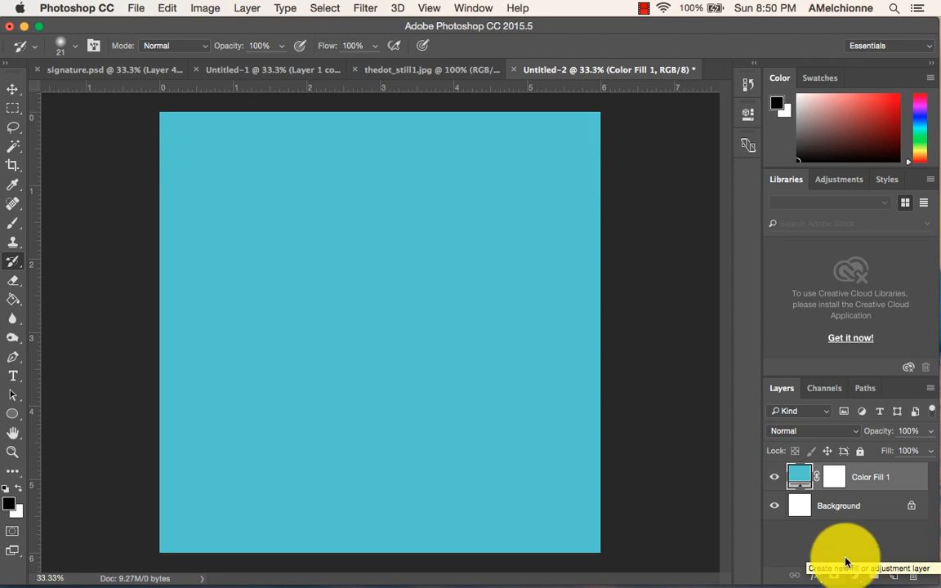
double_click(805, 477)
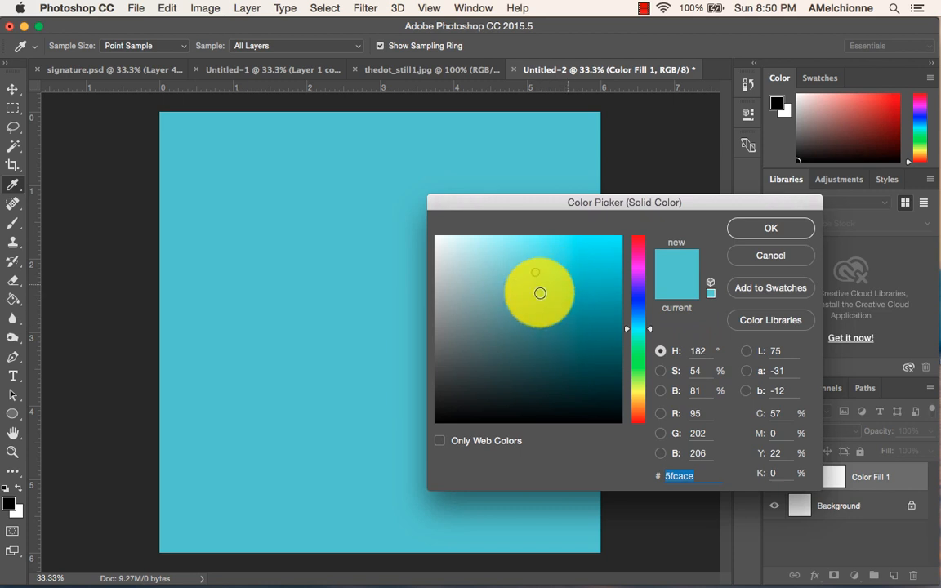
left_click(745, 232)
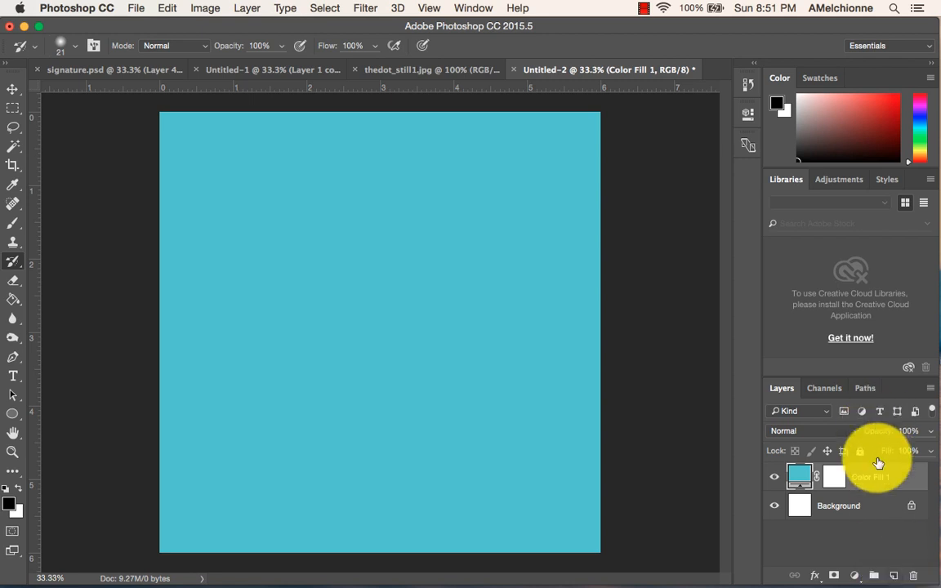
Add a new empty layer above the color fill and activate the Ellipse Tool
left_click(893, 576)
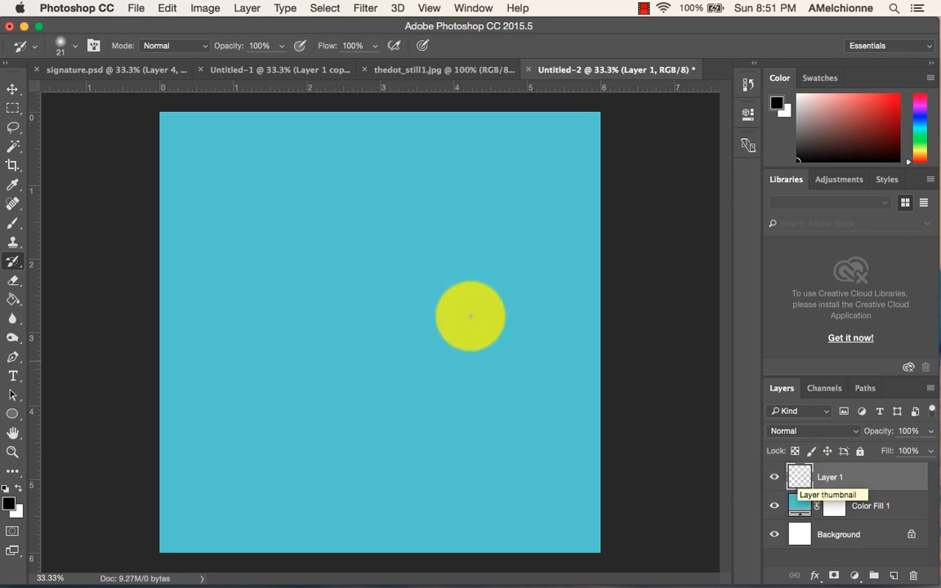
left_click(16, 229)
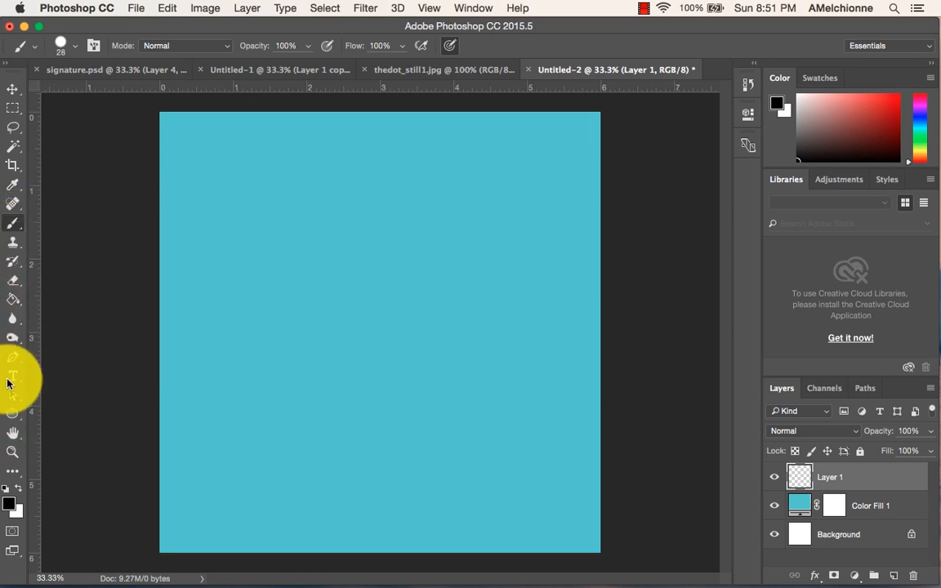
key("j")
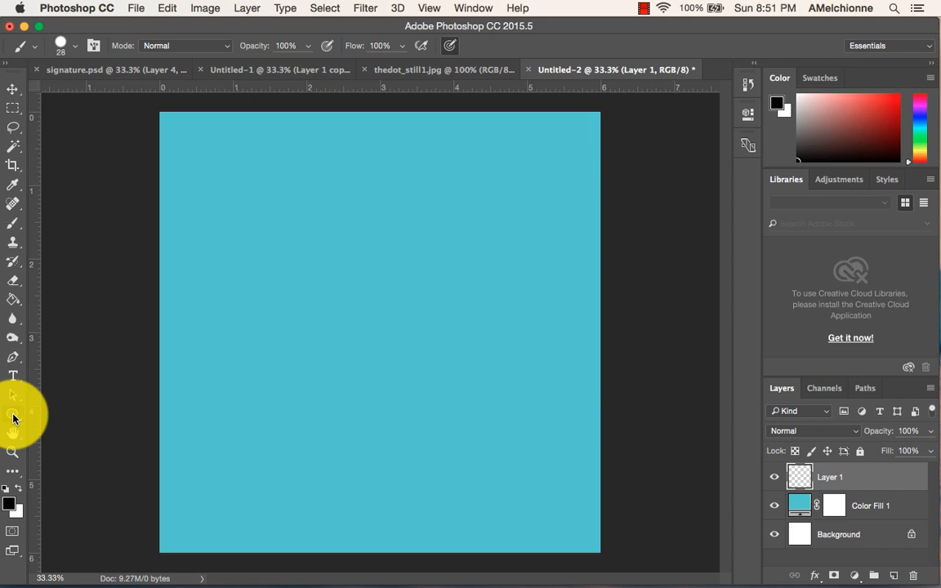
left_click(13, 415)
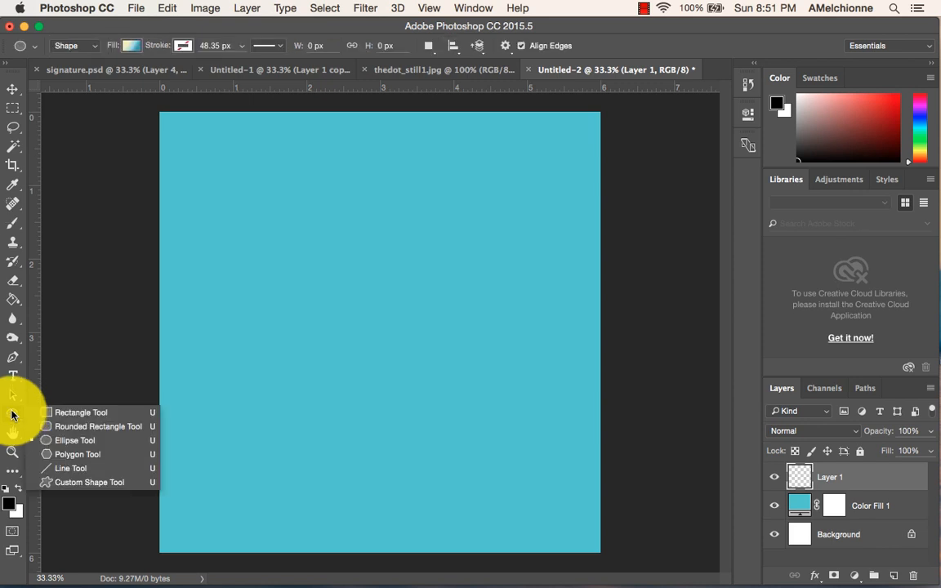
left_click(66, 412)
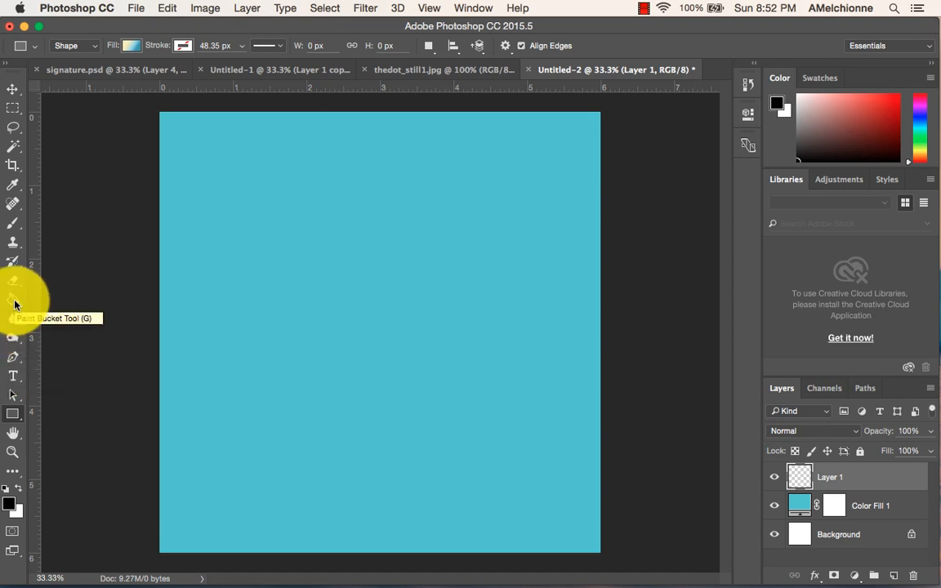
left_click(13, 420)
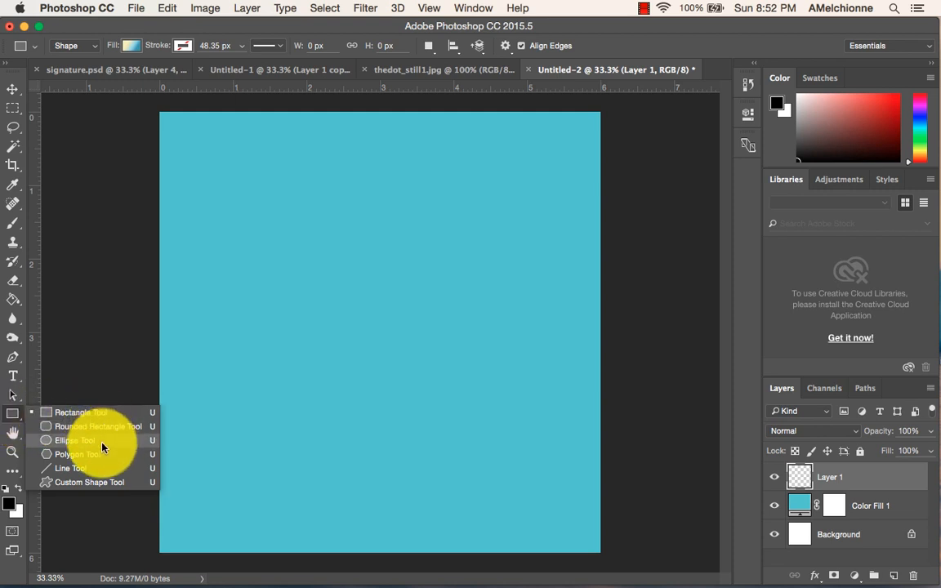
left_click(75, 441)
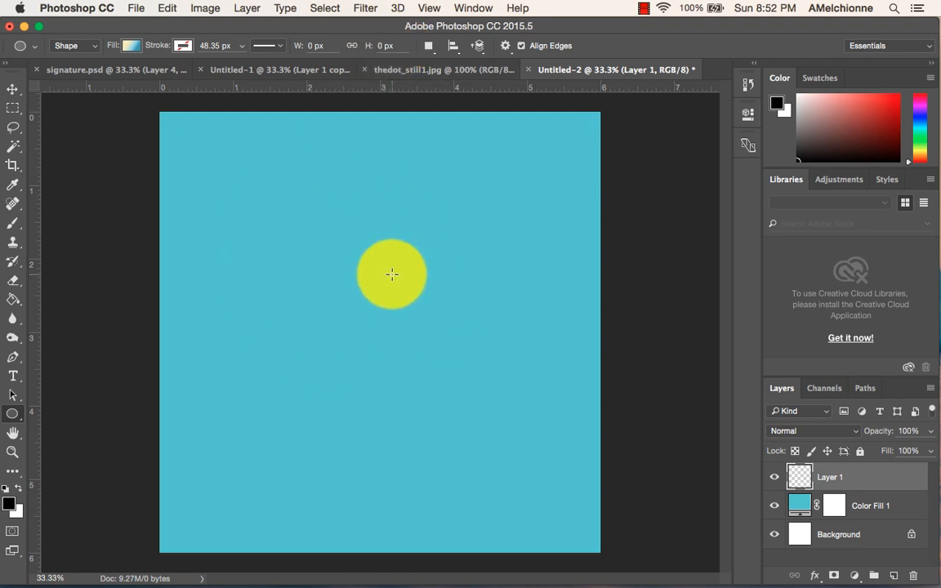
Set the Ellipse Tool's shape width and height to 3 in each
left_click(315, 47)
type("3")
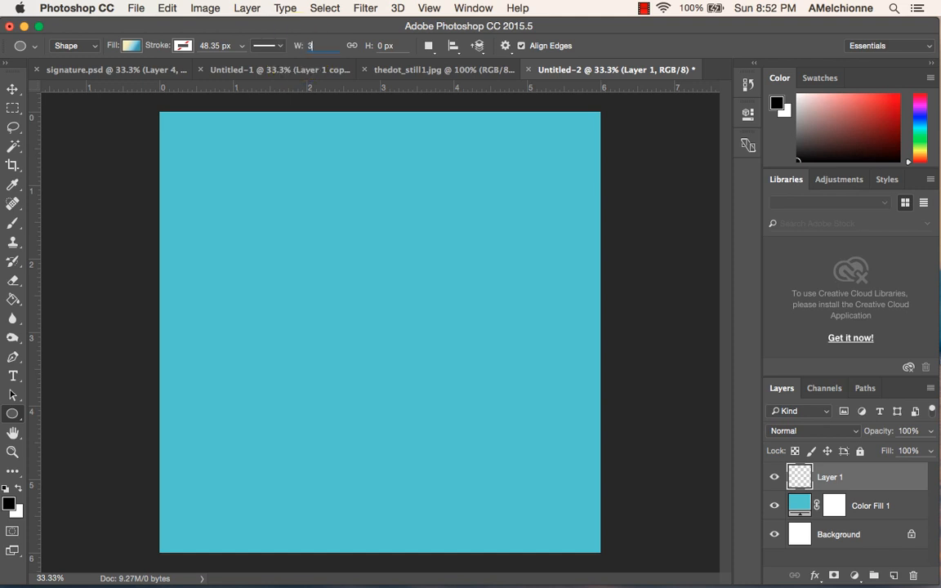
type(" in")
left_click(386, 46)
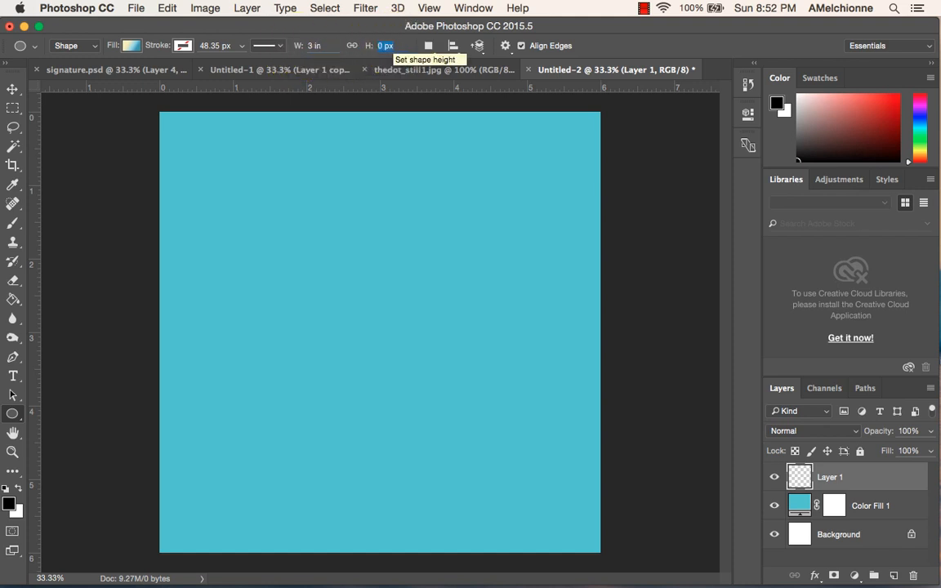
type("3")
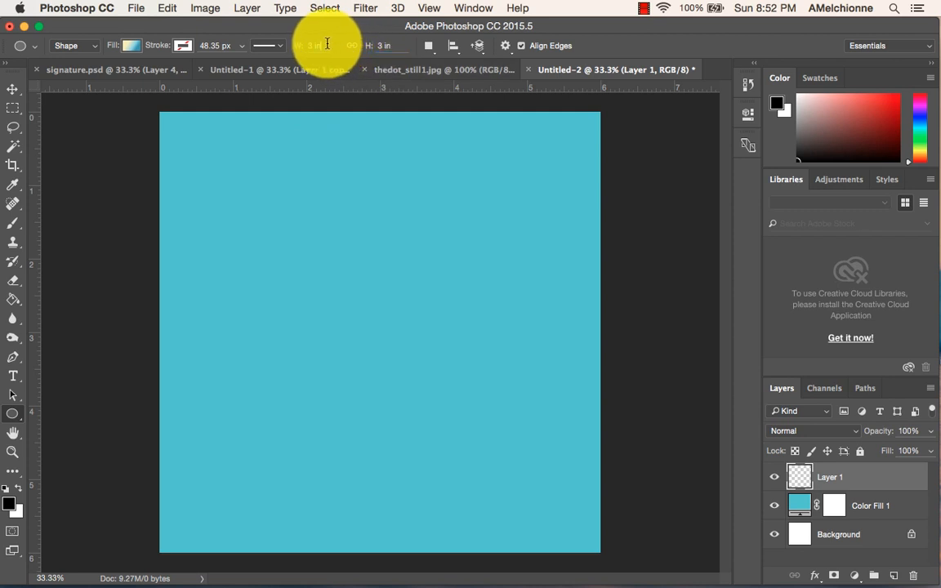
Clear the width and height values entered for the Ellipse Tool
left_click_drag(326, 44, 280, 42)
key("BackSpace")
left_click_drag(402, 45, 359, 45)
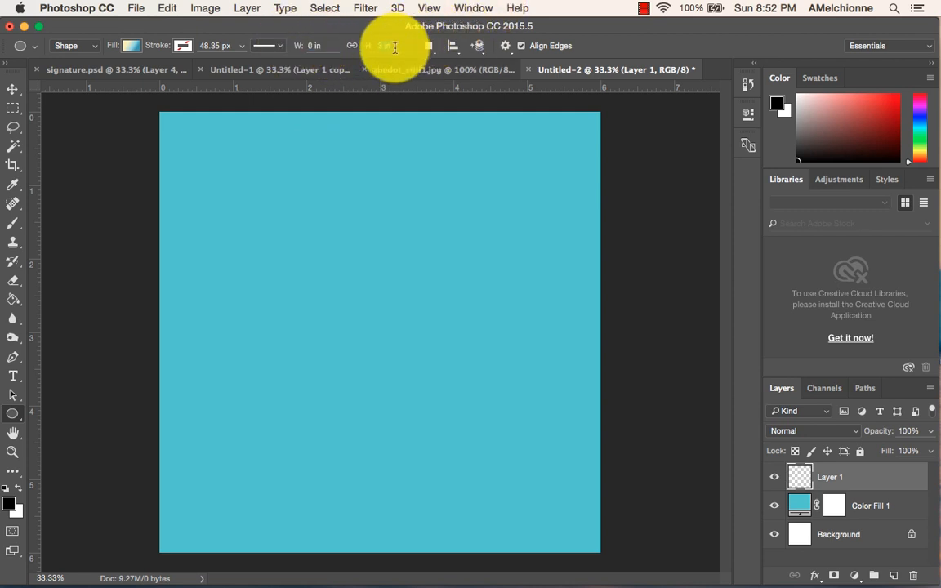
key("BackSpace")
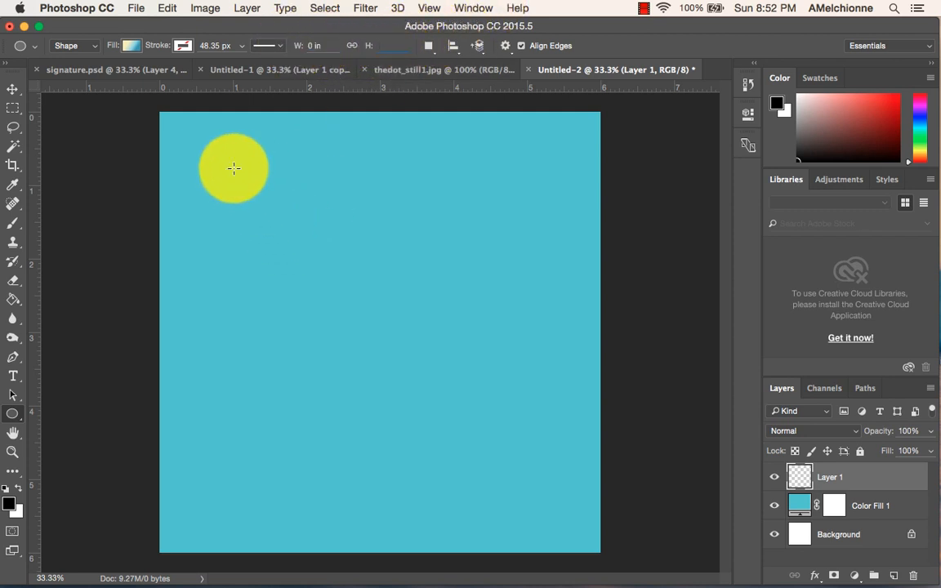
Draw a test ellipse about 1.39 × 0.97 in near the canvas's upper-left corner and delete its layer
left_click_drag(234, 168, 269, 223)
mouse_move(283, 202)
left_mouse_down()
mouse_move(314, 184)
mouse_move(305, 224)
mouse_move(243, 245)
mouse_move(287, 253)
mouse_move(286, 198)
mouse_move(320, 187)
mouse_move(284, 203)
left_mouse_up()
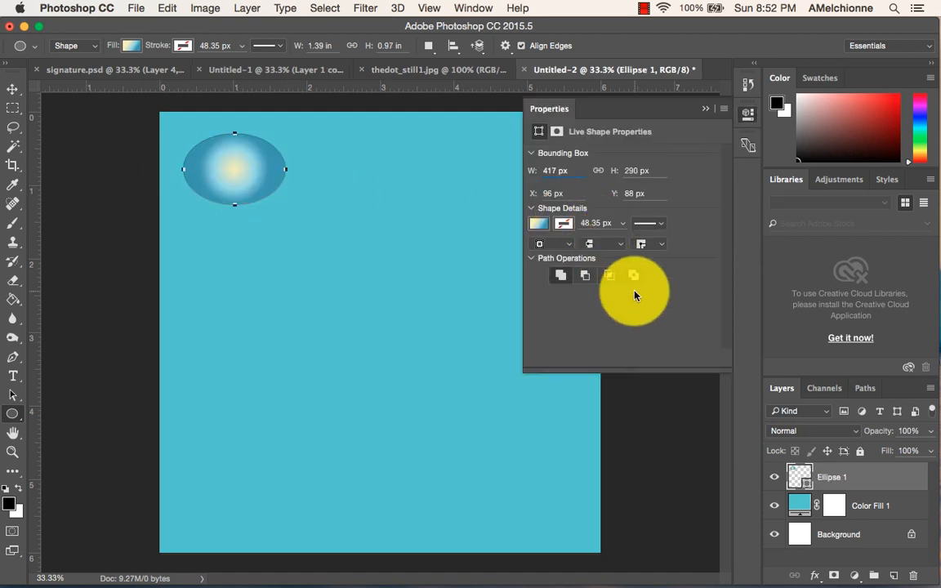
left_click(701, 111)
left_click_drag(886, 486, 913, 576)
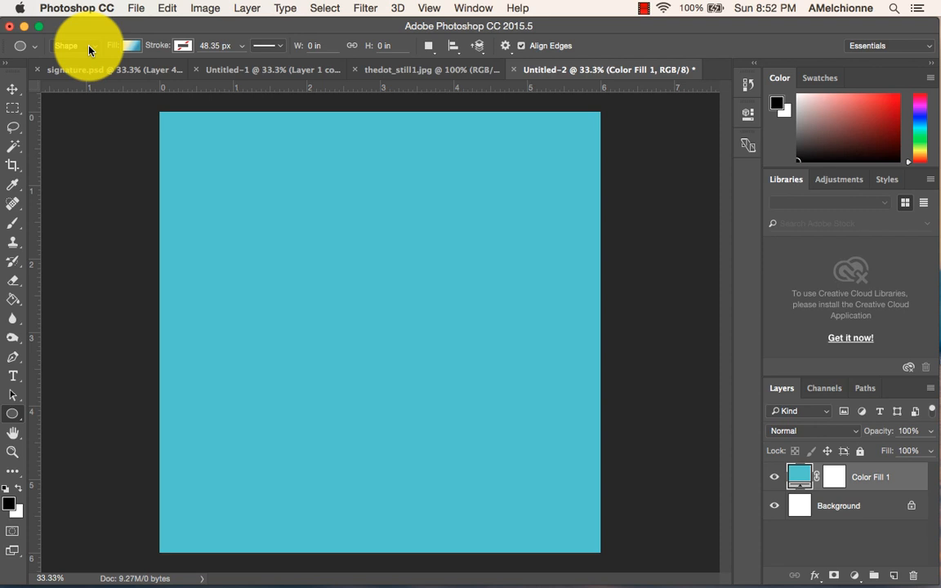
Turn off the From Center option for the Ellipse Tool
left_click(507, 49)
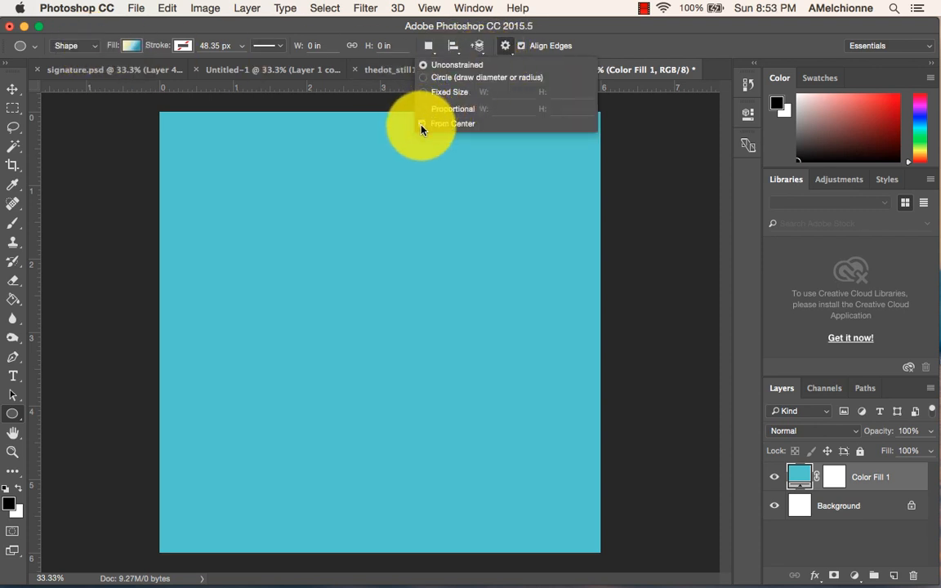
left_click(505, 46)
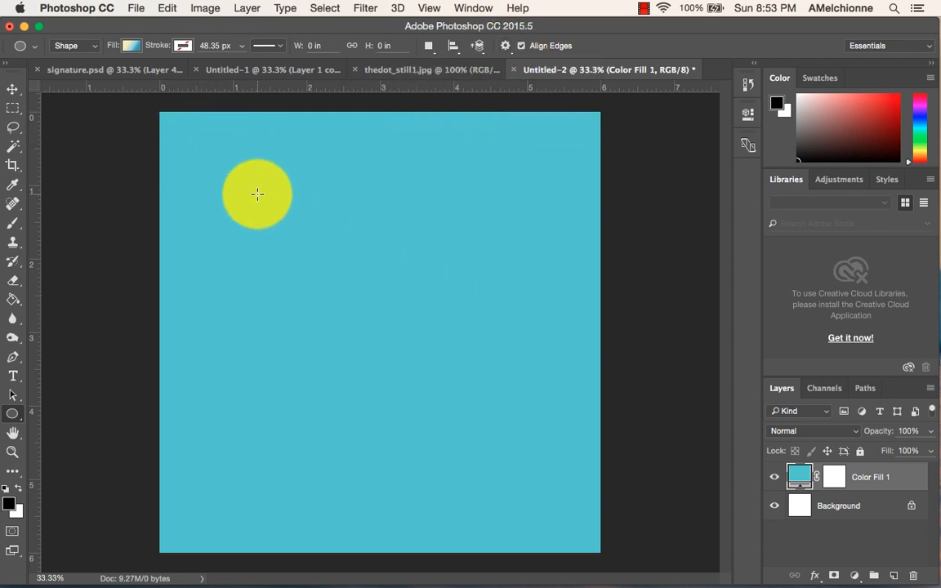
Draw a large test ellipse about 3.55 × 3.38 in across the canvas and delete its layer
left_click_drag(217, 182, 479, 430)
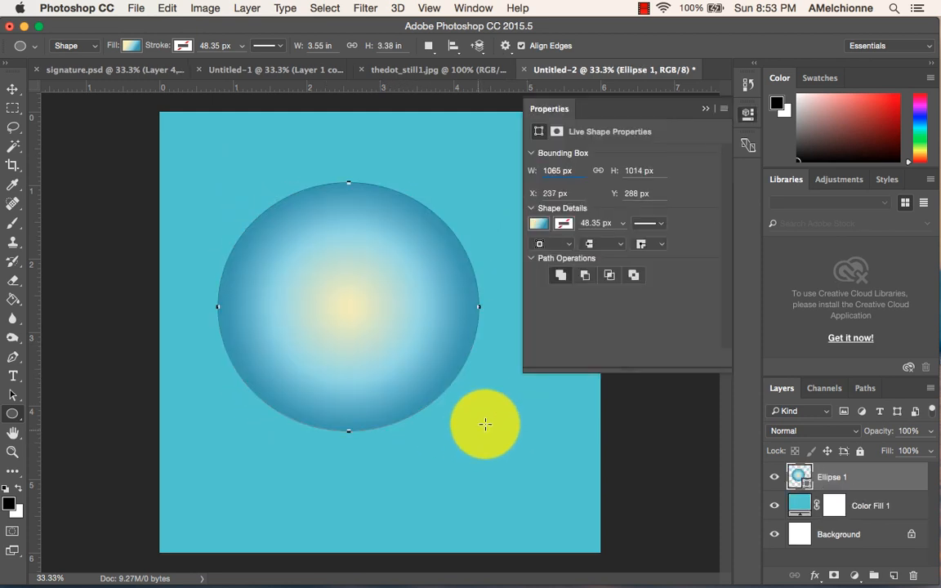
left_click(705, 109)
left_click_drag(865, 478, 913, 576)
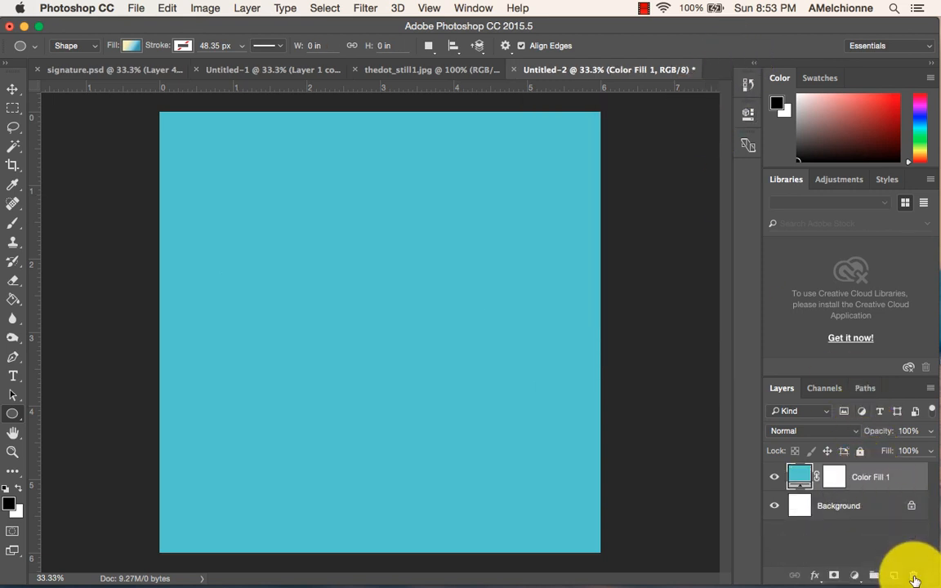
Draw a circle about 4.01 × 4.01 in near the middle of the canvas
left_click_drag(250, 175, 545, 485)
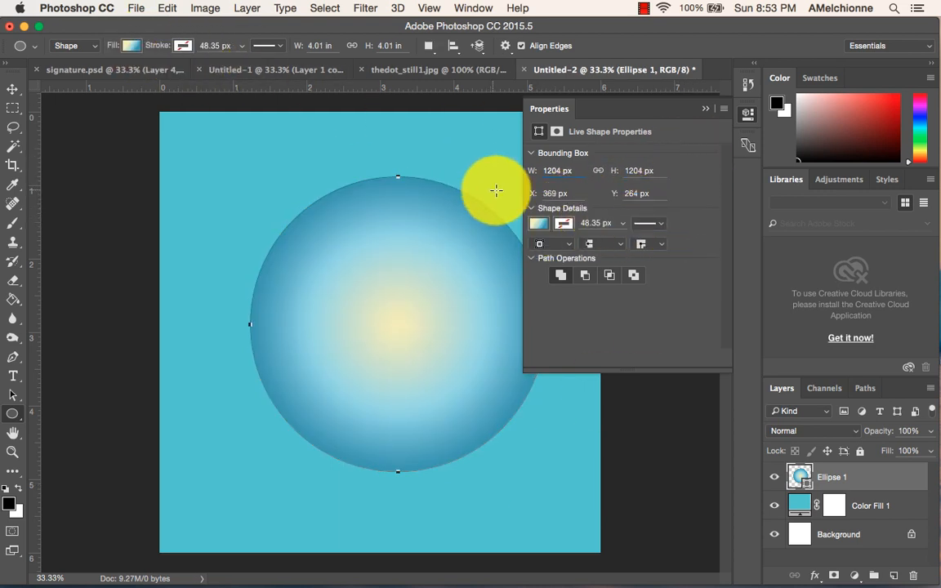
Try no fill and then solid black and bright pink fills on the circle
left_click(538, 222)
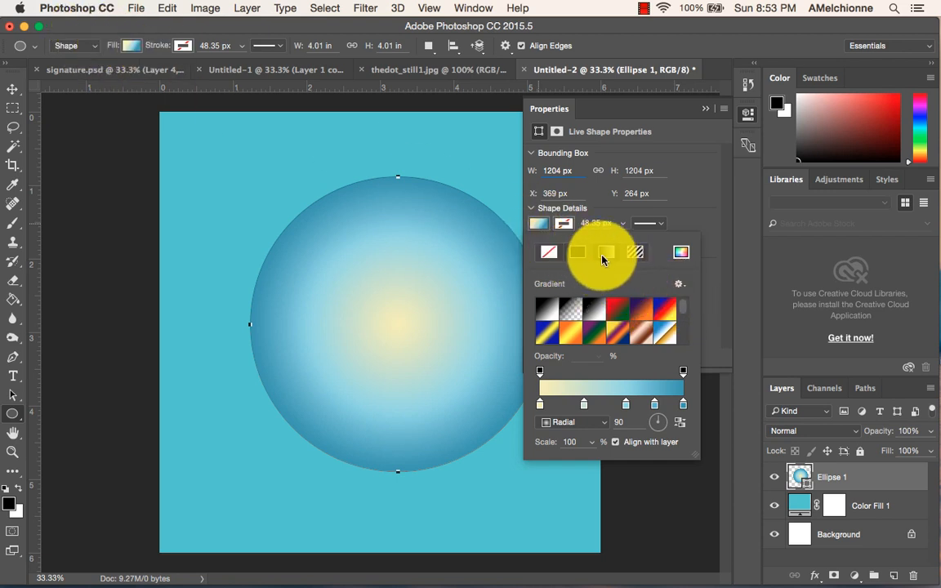
left_click(551, 259)
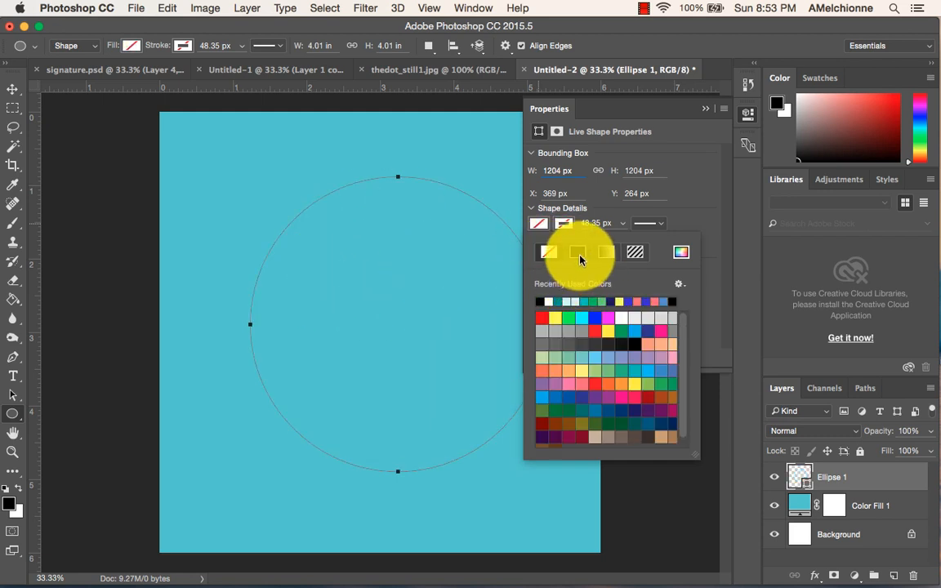
left_click(578, 254)
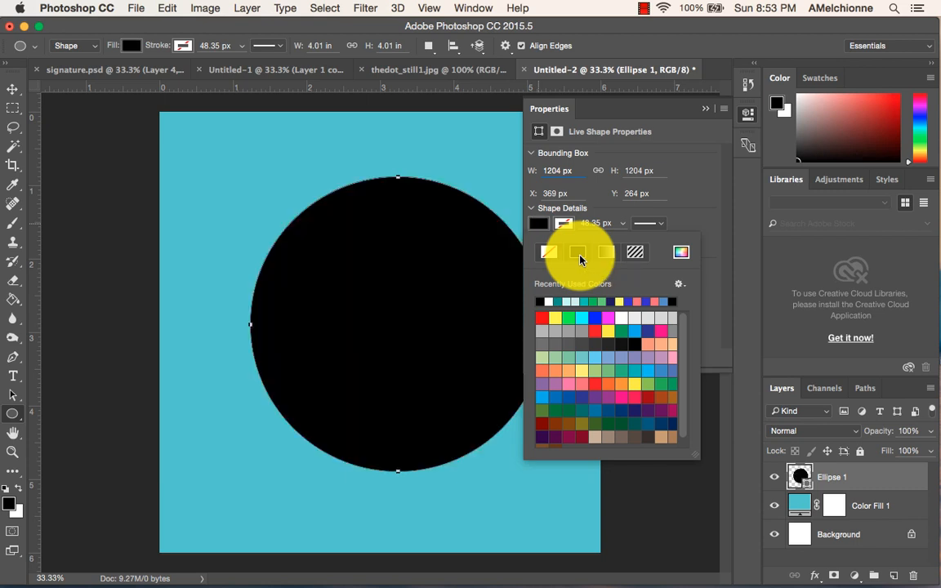
left_click(622, 397)
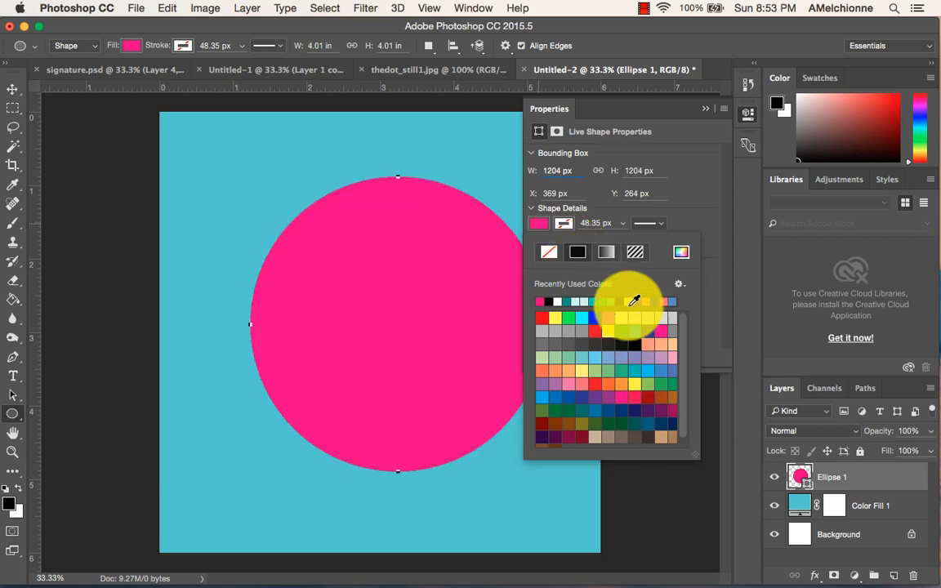
Try a black-to-white linear gradient fill on the circle and look through the gradient presets and their options
left_click(606, 252)
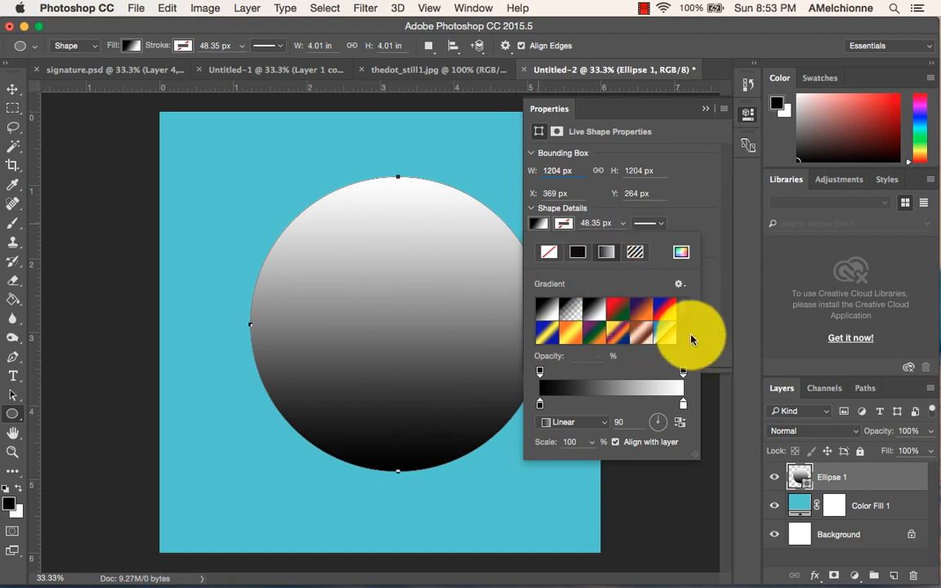
scroll(685, 327, "down", 2)
scroll(685, 327, "down", 2)
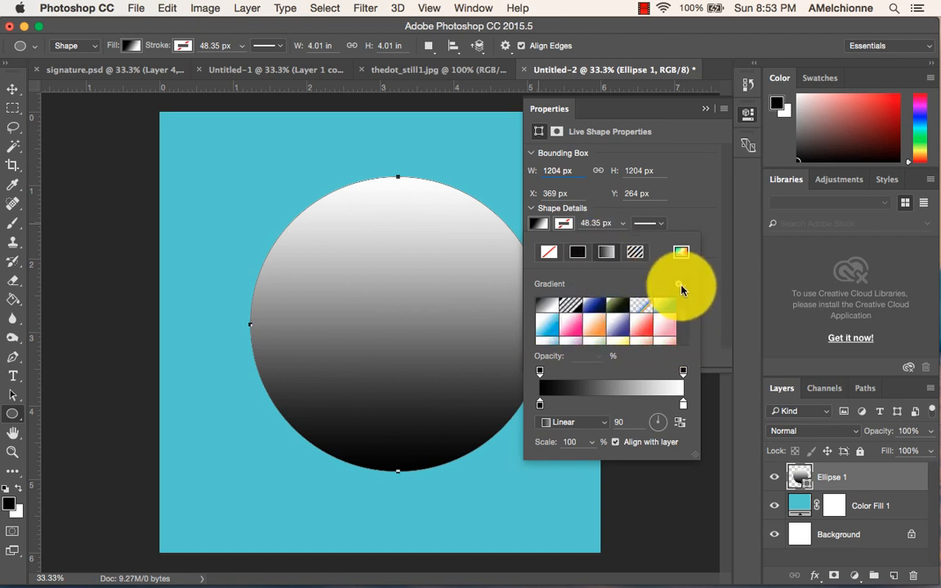
left_click(679, 285)
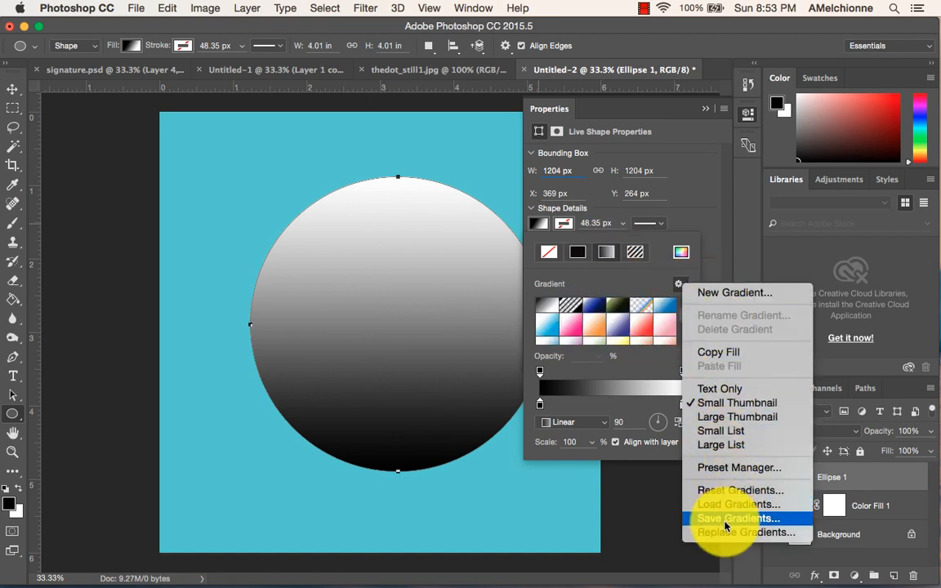
left_click(660, 260)
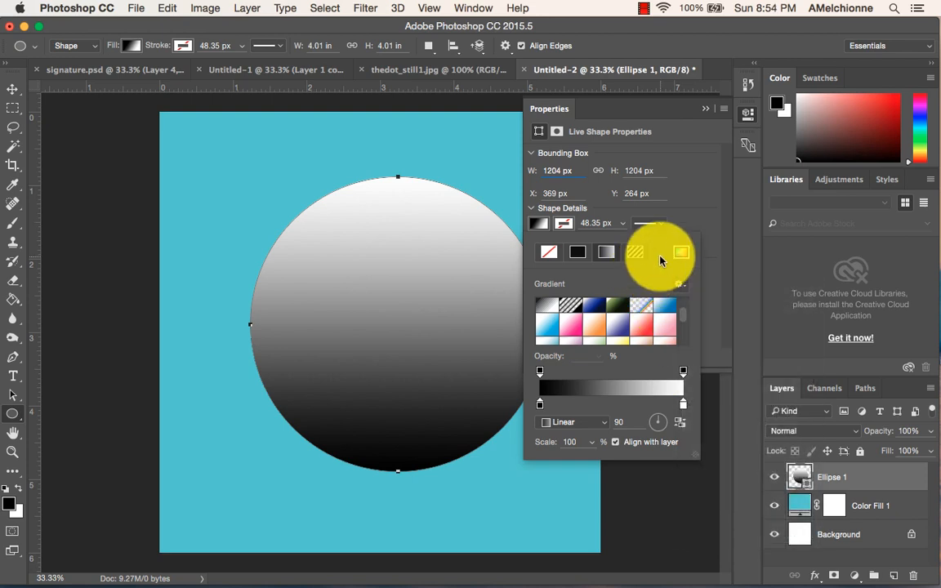
Try the red and dark green glitter pattern fills on the circle and look through the remaining patterns
left_click(635, 252)
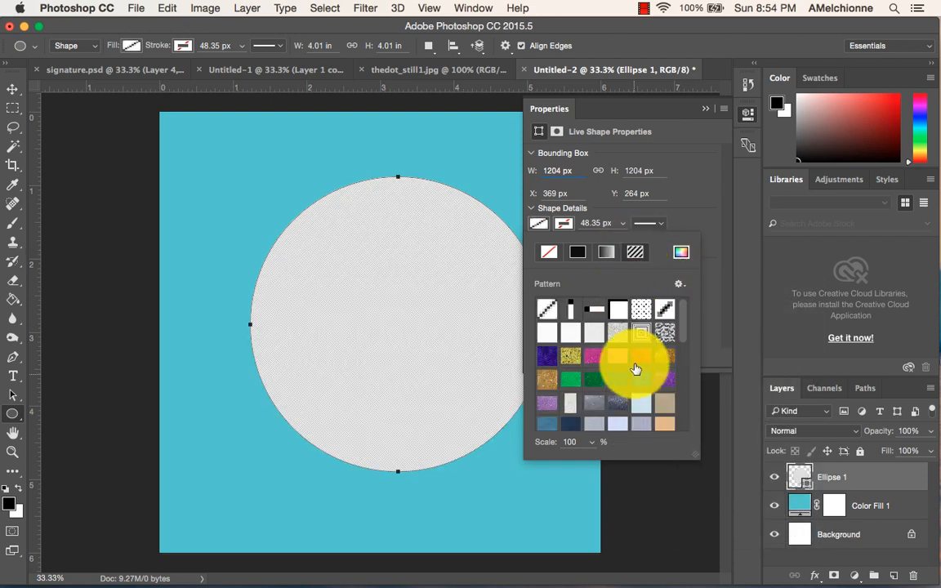
left_click(637, 364)
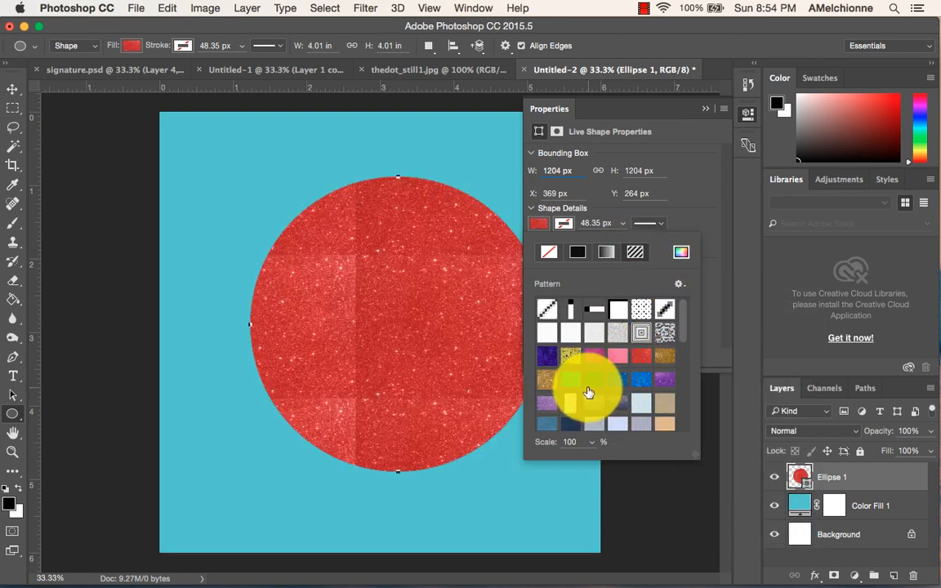
left_click(594, 383)
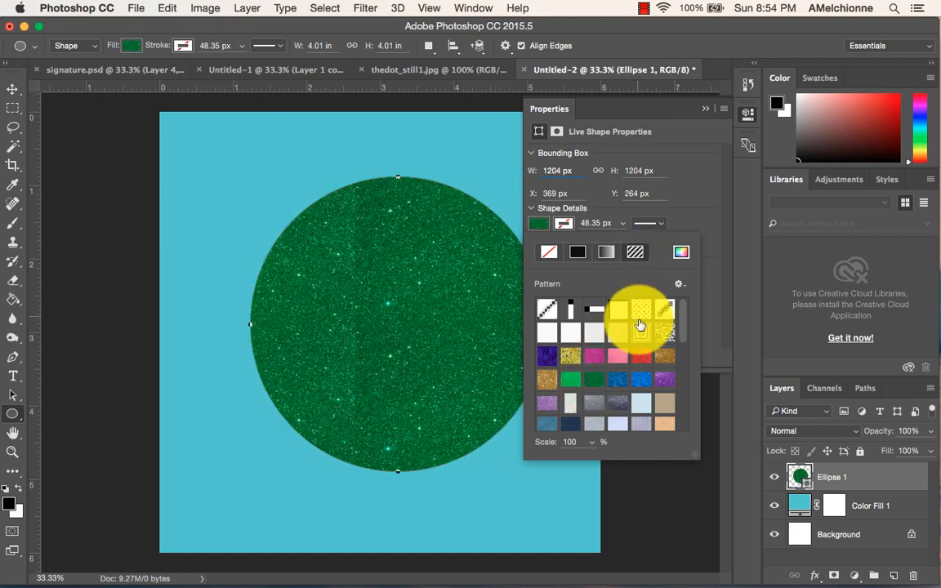
scroll(682, 325, "down", 15)
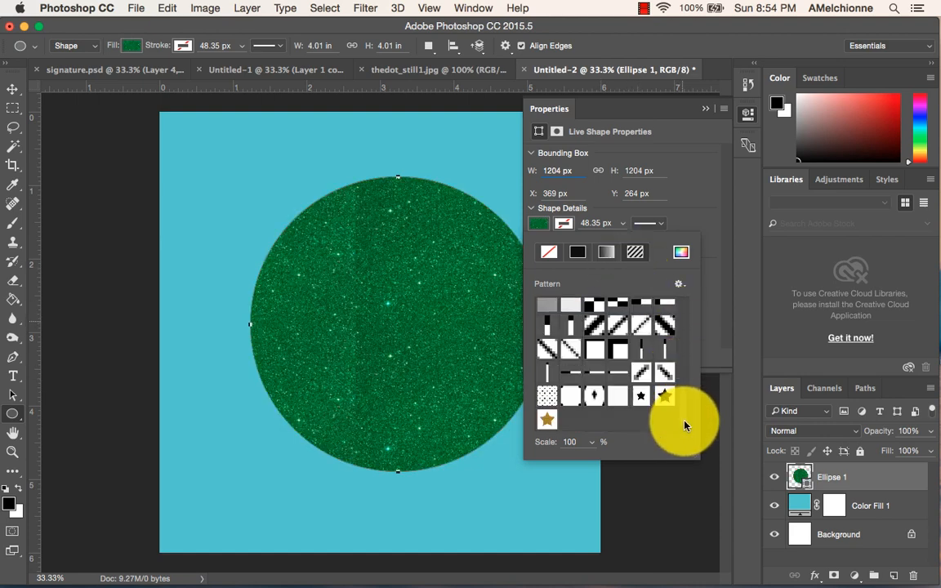
Fill the circle with the orange-yellow-orange gradient preset and set the gradient style to Radial
left_click(579, 255)
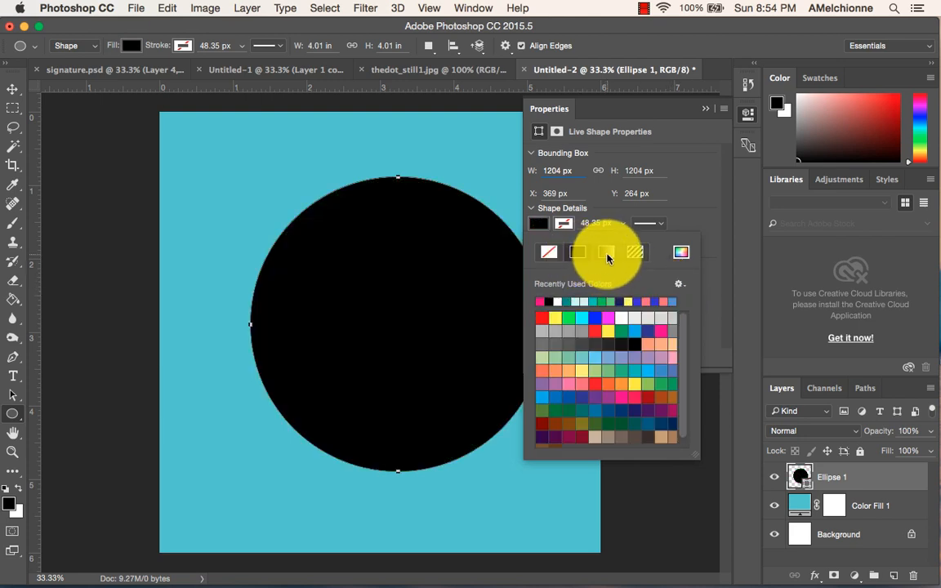
left_click(607, 255)
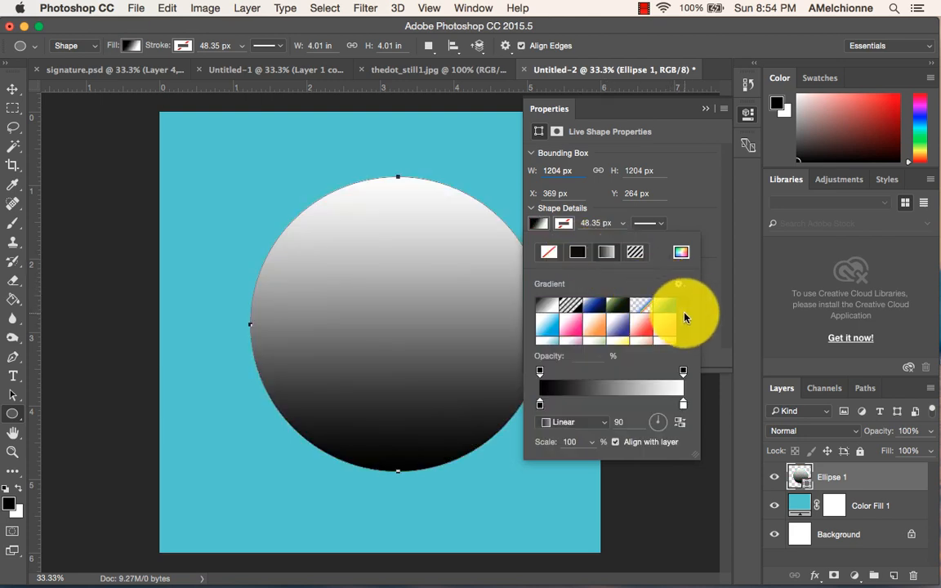
scroll(685, 319, "up", 5)
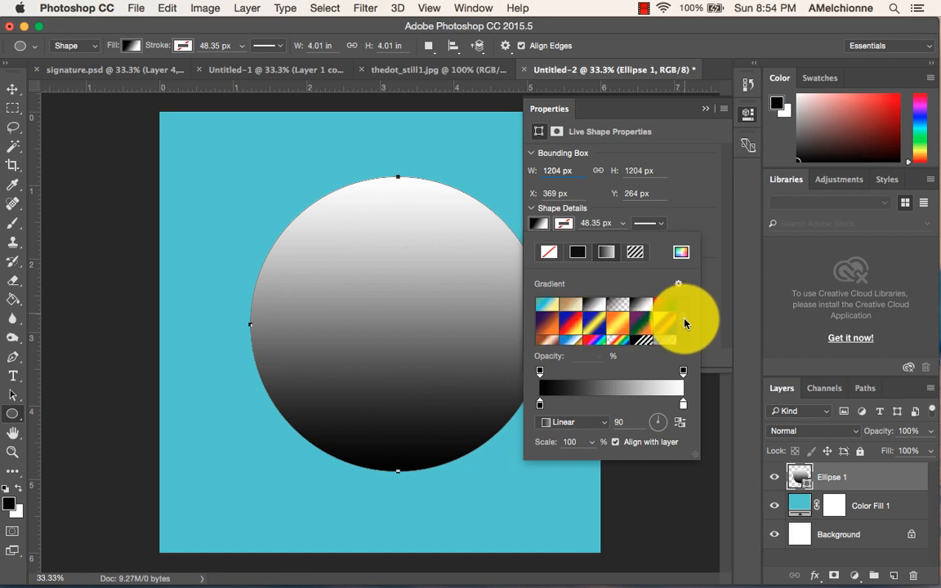
left_click(618, 323)
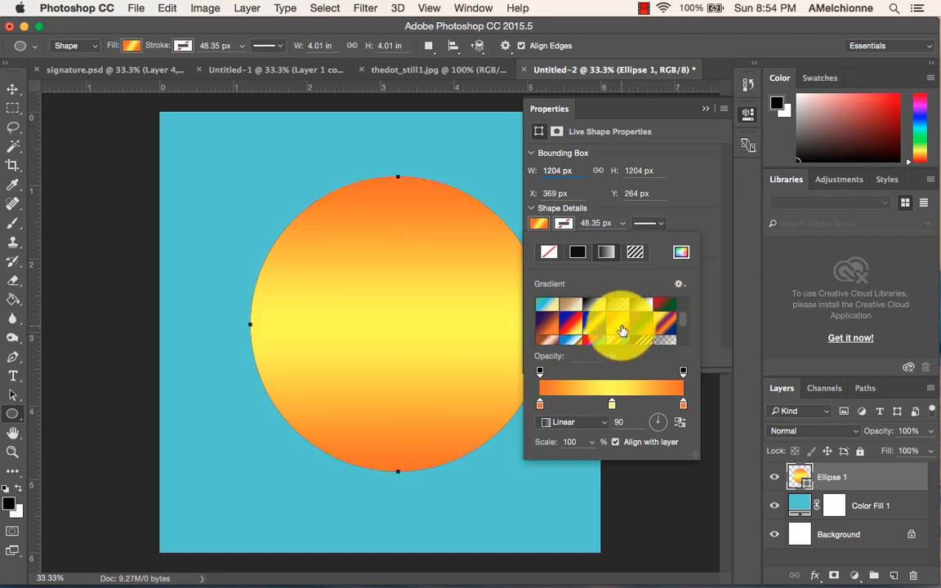
left_click(590, 425)
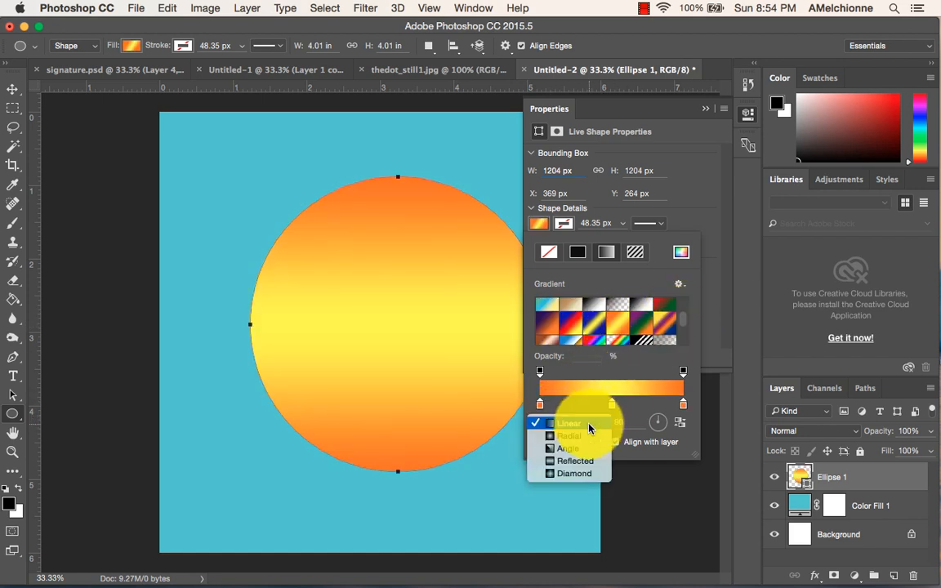
left_click(588, 435)
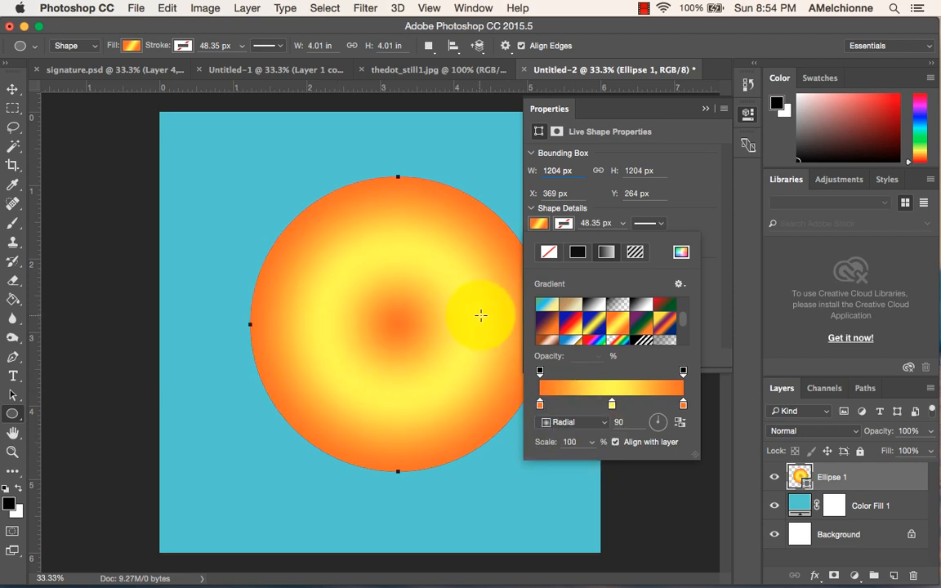
Give the circle a solid red stroke and set the stroke width to 34.7 px
left_click(563, 224)
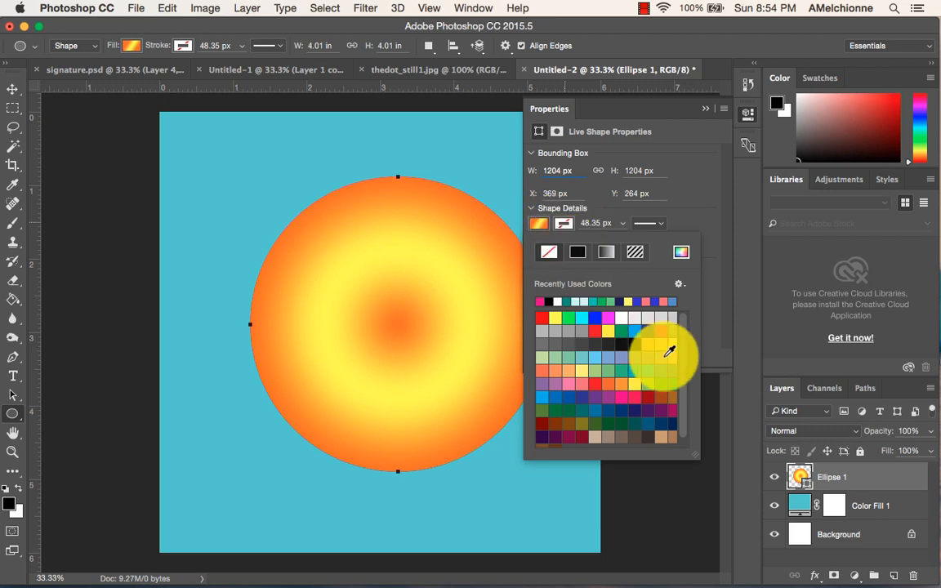
left_click(597, 329)
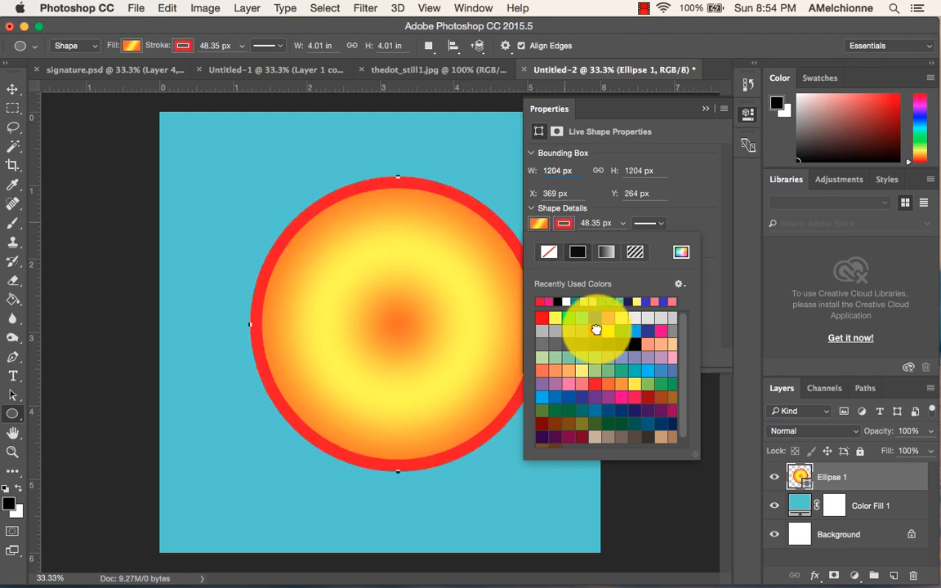
left_click(621, 225)
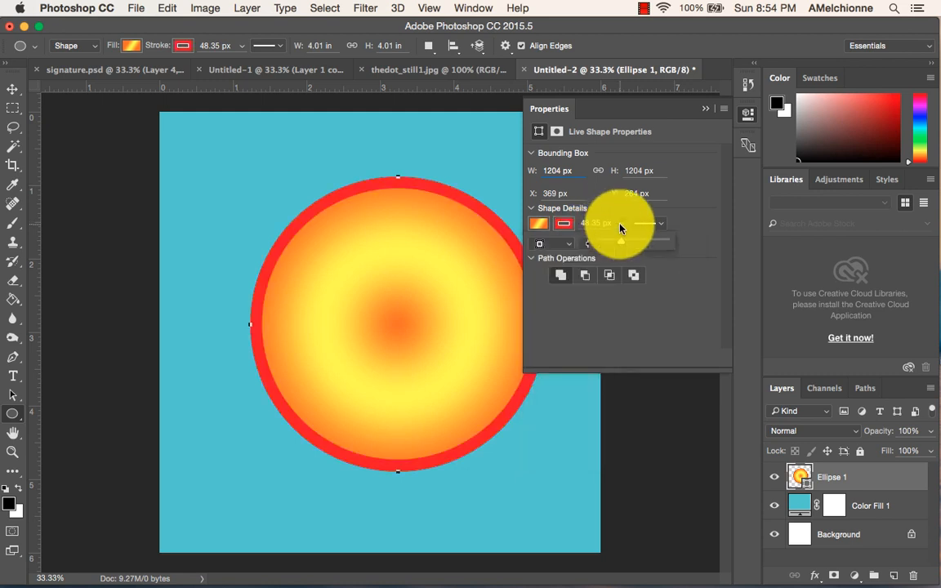
mouse_move(622, 241)
left_mouse_down()
mouse_move(611, 241)
mouse_move(659, 243)
mouse_move(603, 244)
mouse_move(617, 244)
left_mouse_up()
left_click(704, 110)
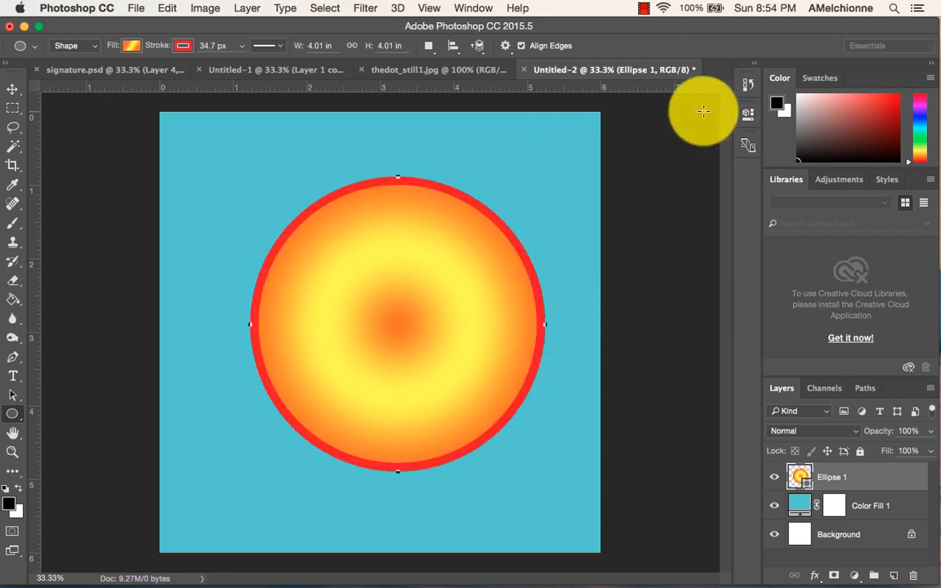
Move the gradient circle to the center of the canvas
left_click(13, 91)
left_click_drag(418, 280, 469, 346)
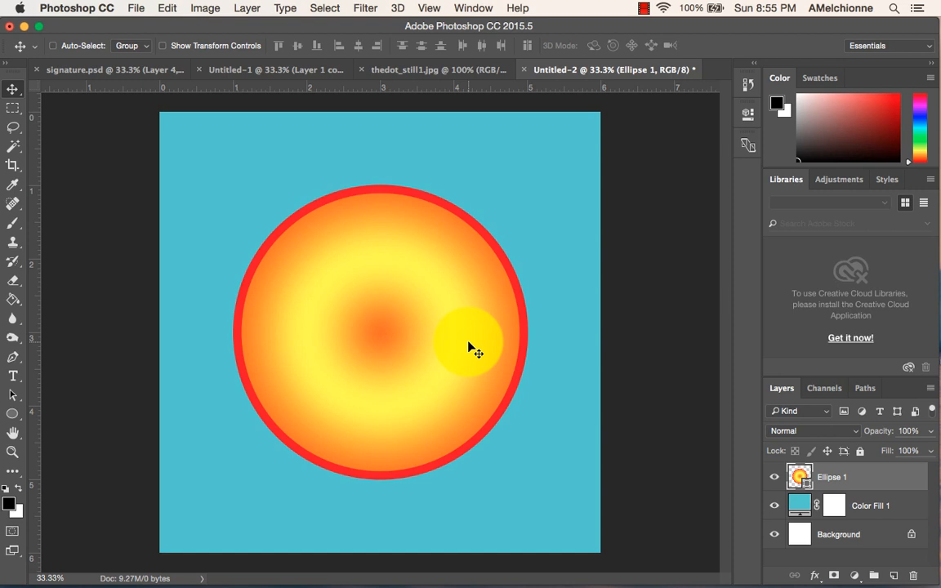
Add a new layer above Ellipse 1 and set the Ellipse Tool's fill to solid dark blue
left_click(896, 576)
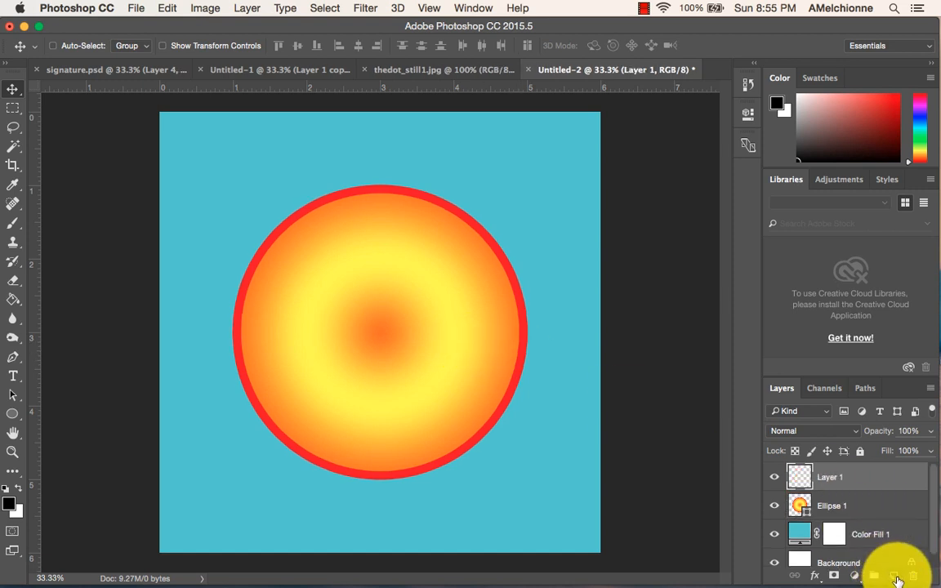
left_click(13, 413)
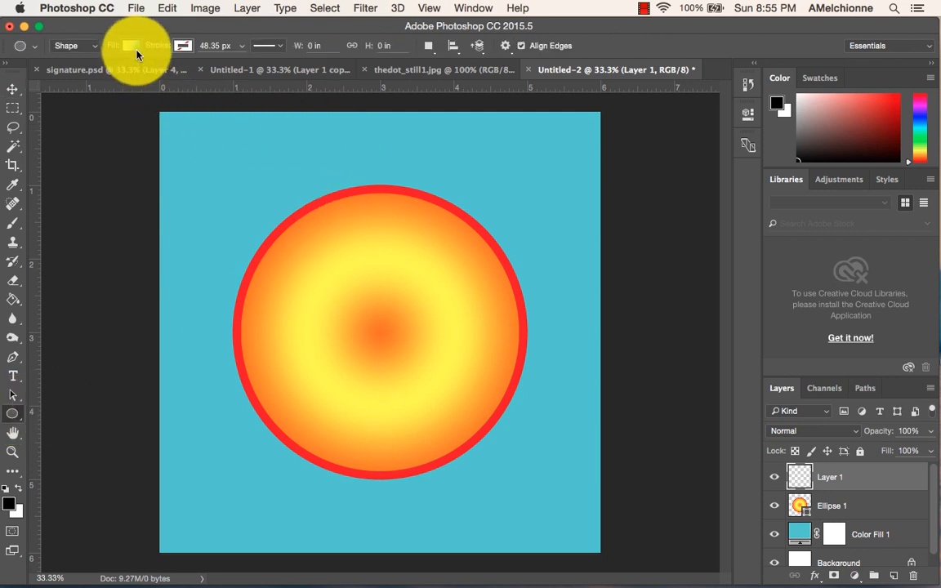
left_click(132, 47)
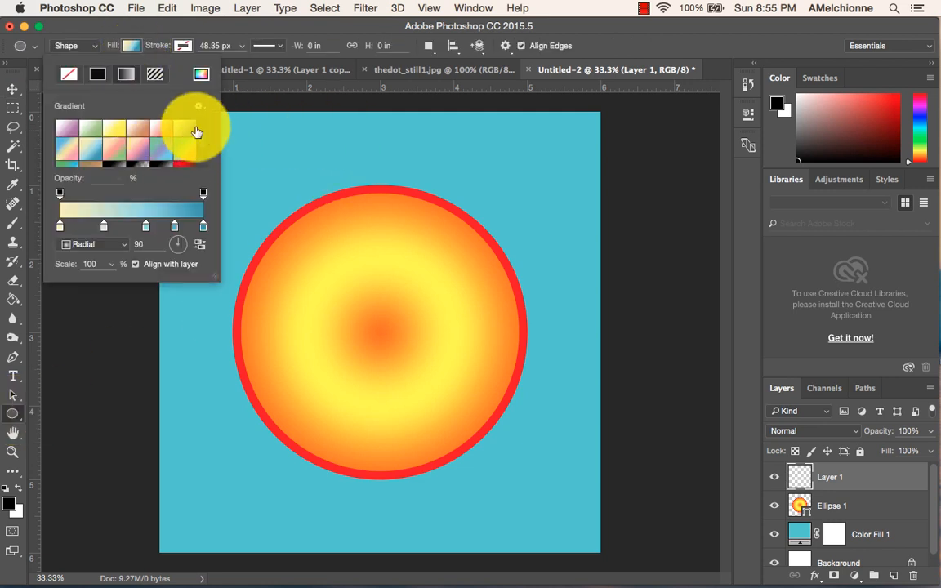
left_click(98, 75)
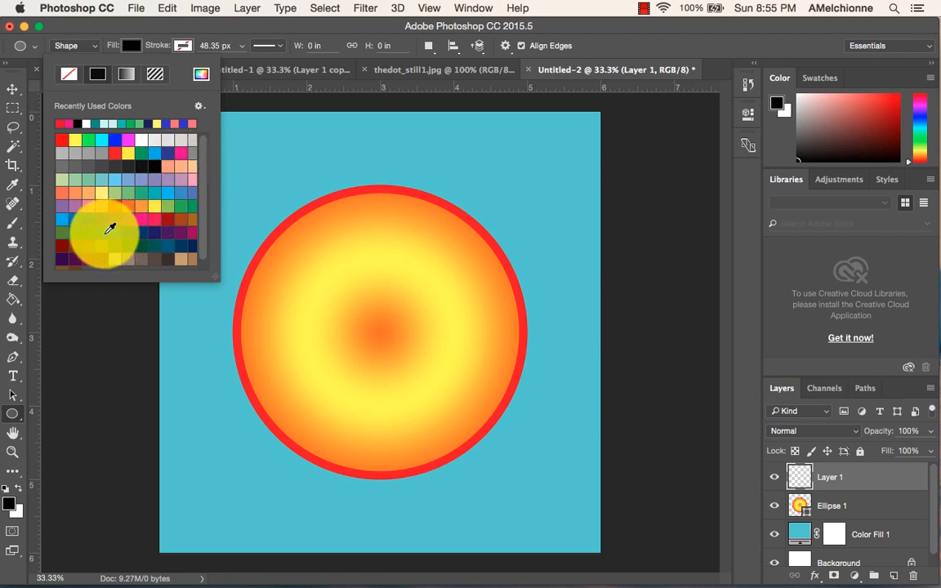
left_click(128, 232)
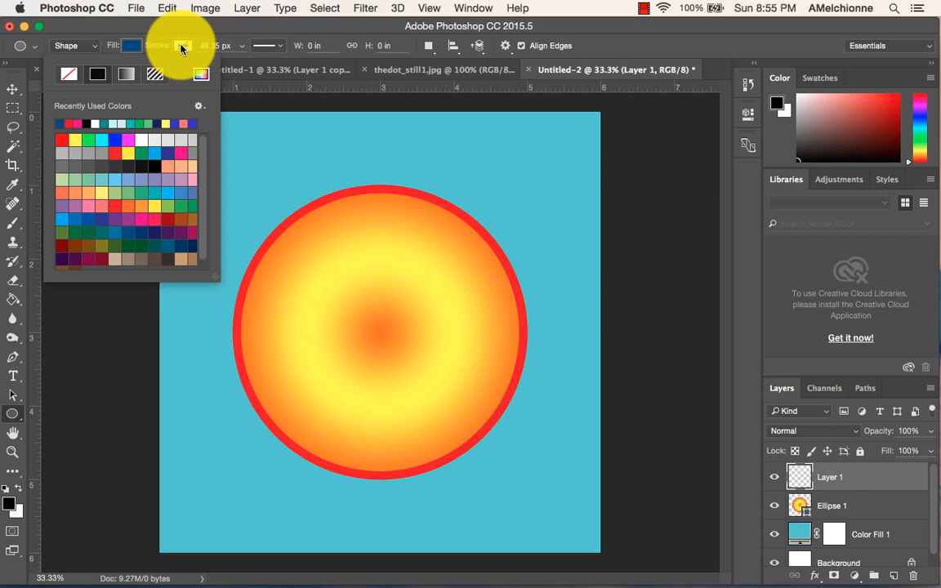
left_click(258, 34)
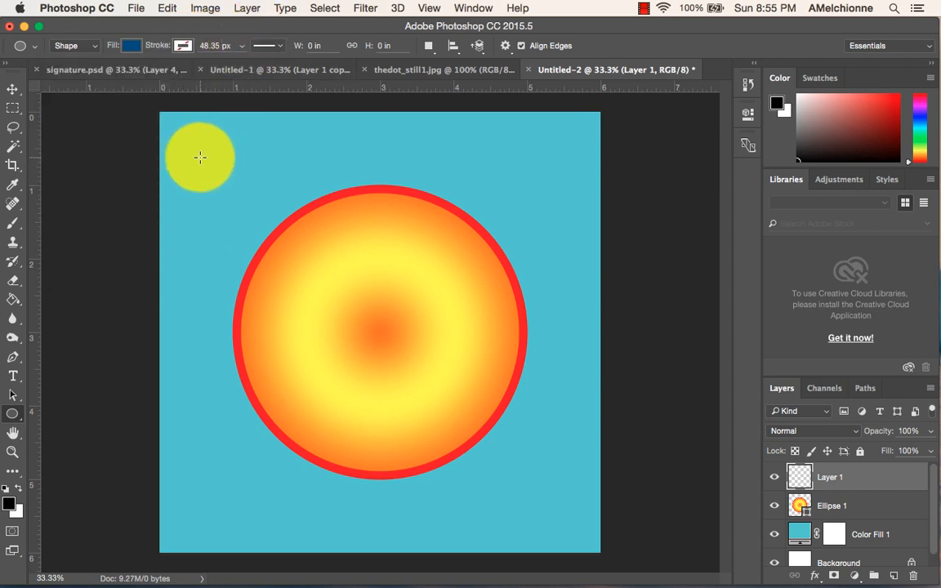
Draw a circle about 2.23 × 2.23 in over the large circle's upper-left edge and move its layer below Ellipse 1
left_click_drag(201, 157, 430, 322)
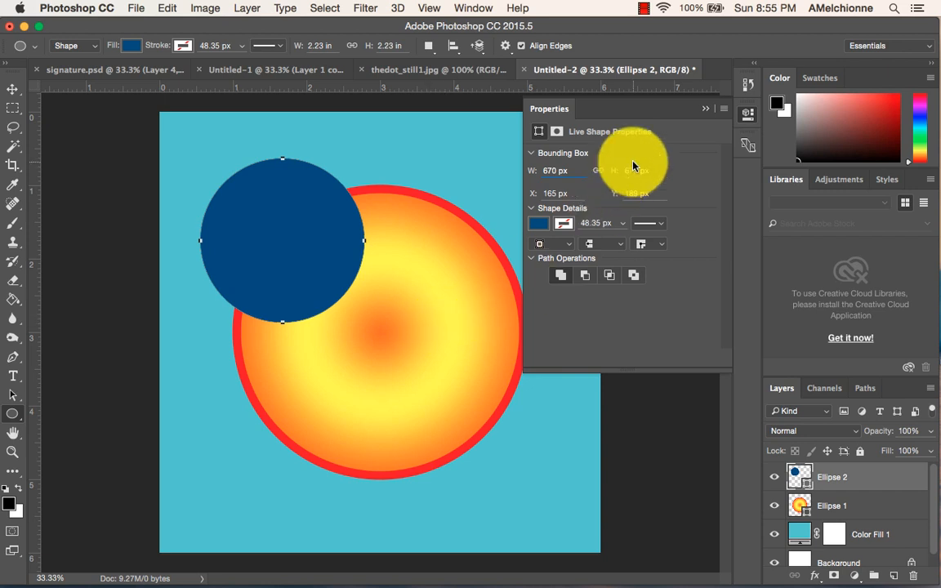
left_click(704, 108)
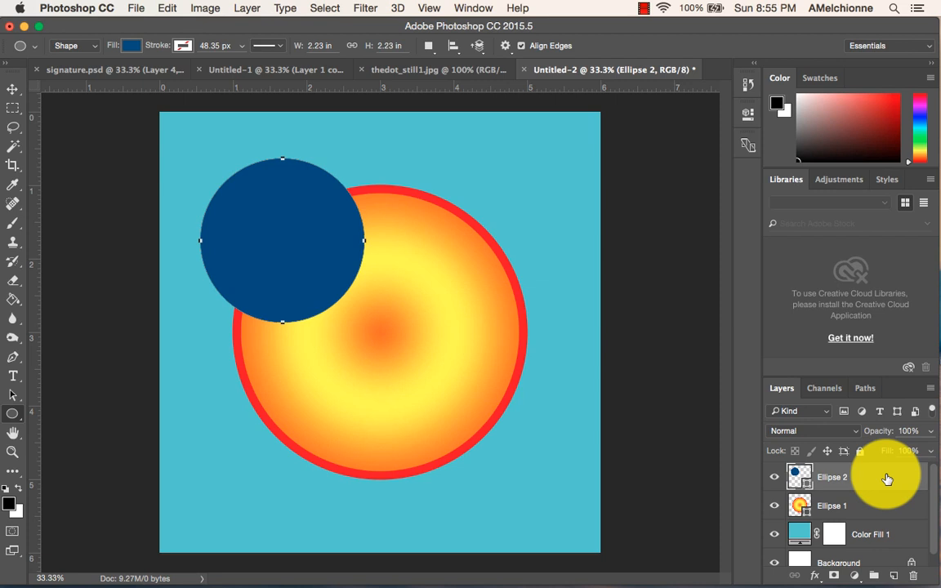
left_click_drag(887, 479, 875, 515)
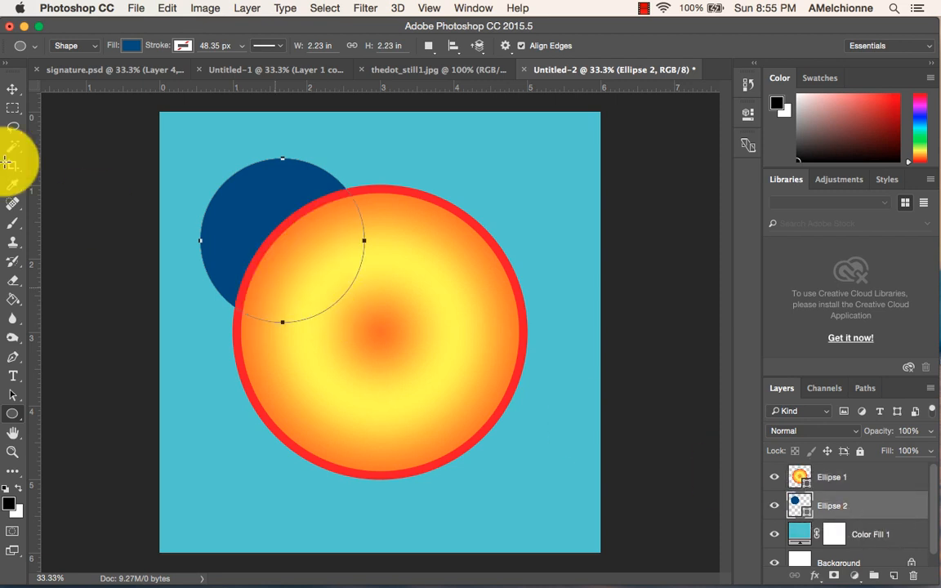
Move Color Fill 1 to the top of the layer stack and back below Ellipse 2, and toggle Ellipse 2's visibility off and on
left_click(12, 109)
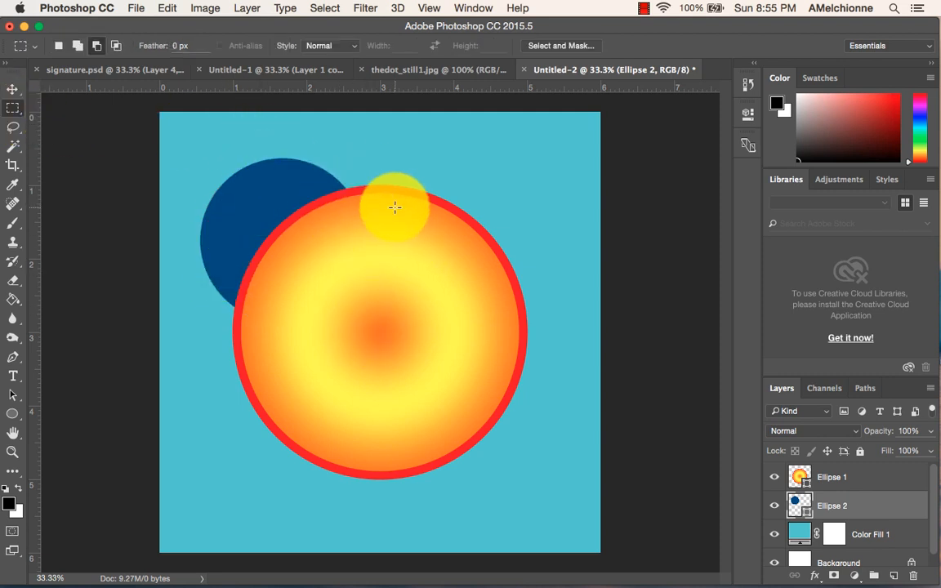
left_click(883, 534)
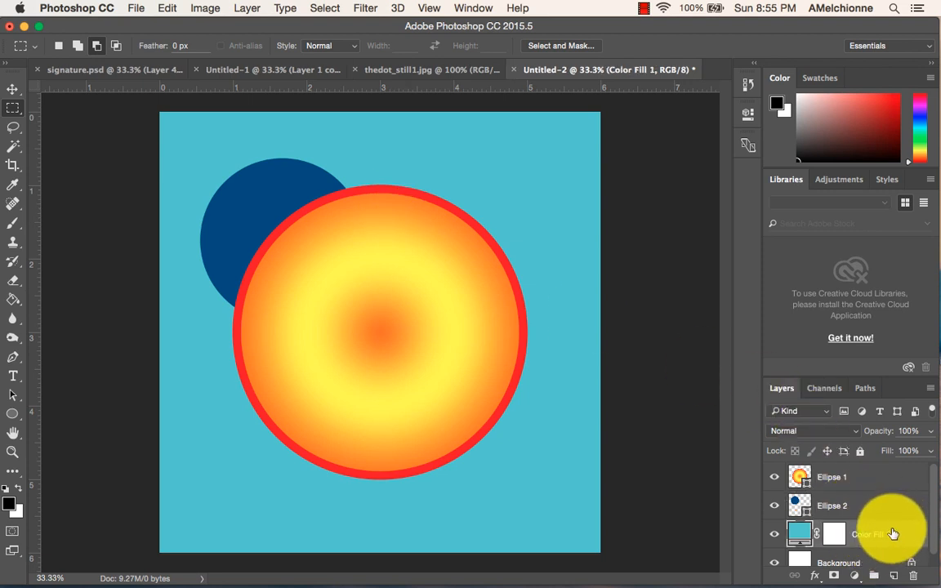
left_click_drag(891, 535, 891, 474)
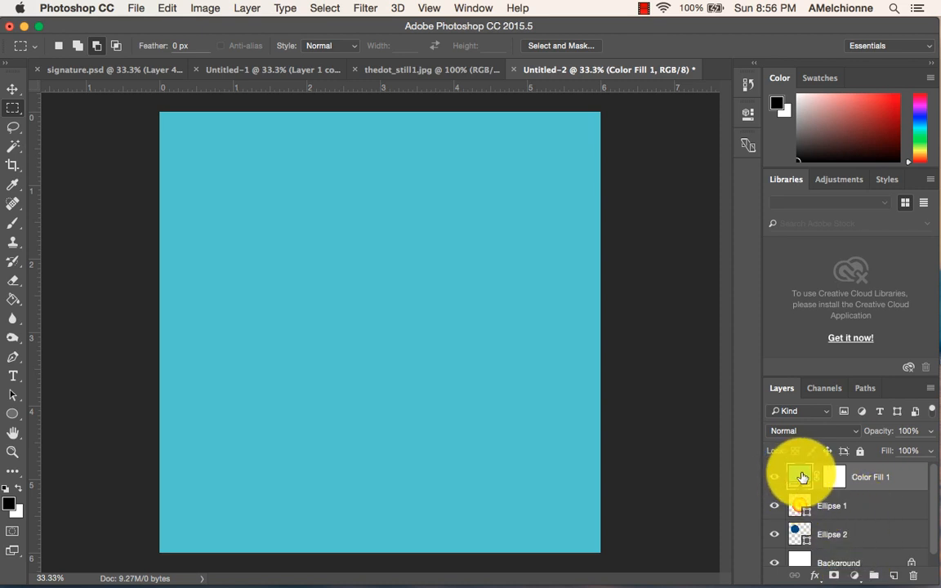
left_click_drag(908, 478, 908, 542)
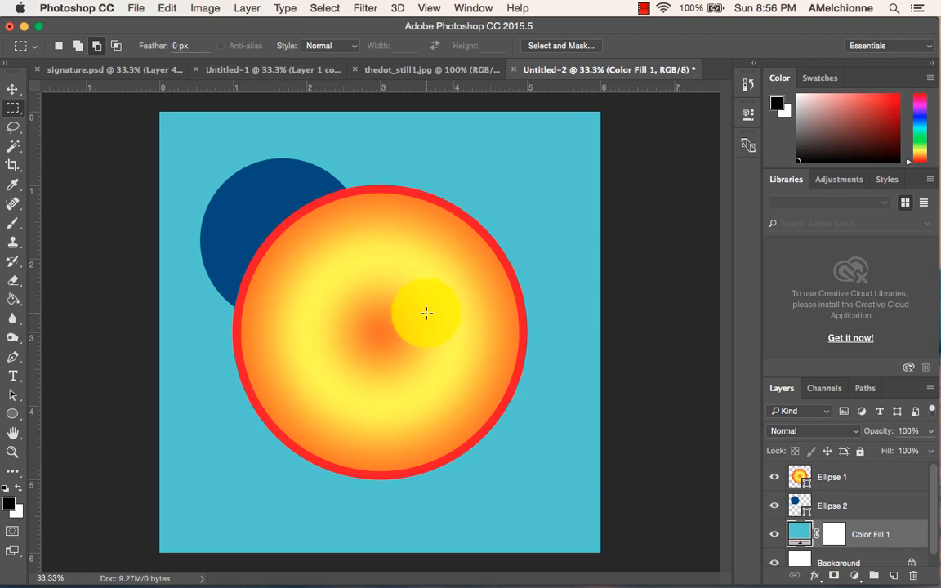
left_click(777, 506)
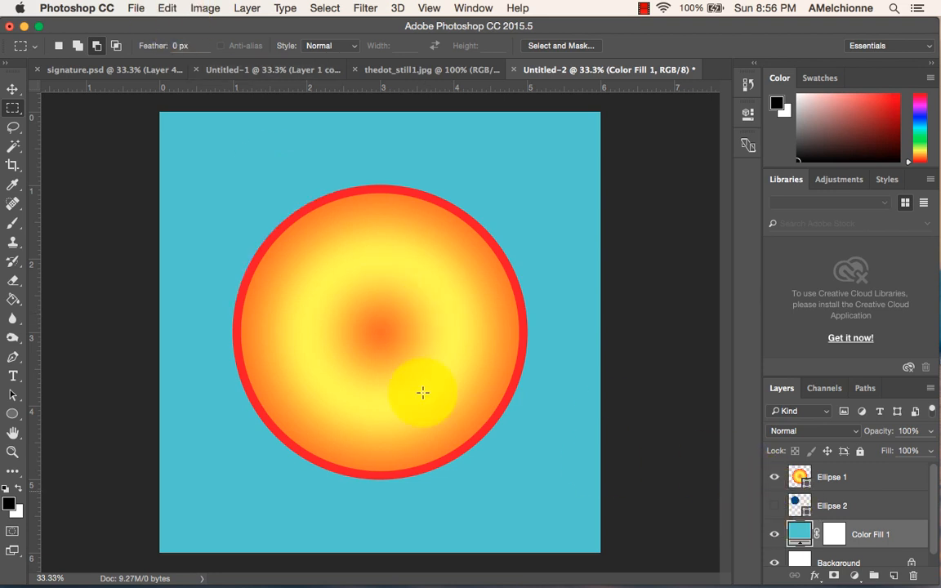
left_click(776, 506)
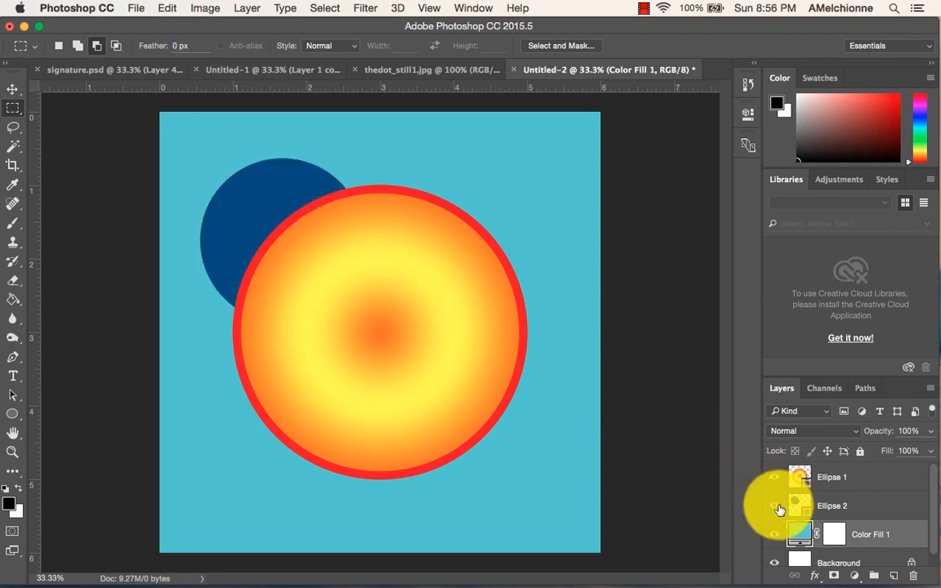
Try to scale the Color Fill 1 layer
left_click(166, 7)
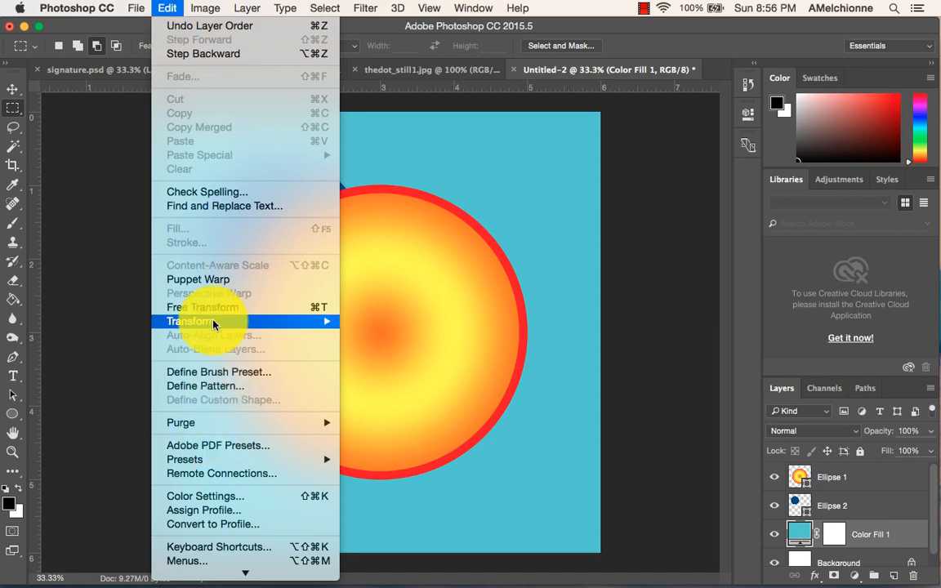
mouse_move(213, 324)
left_click(423, 347)
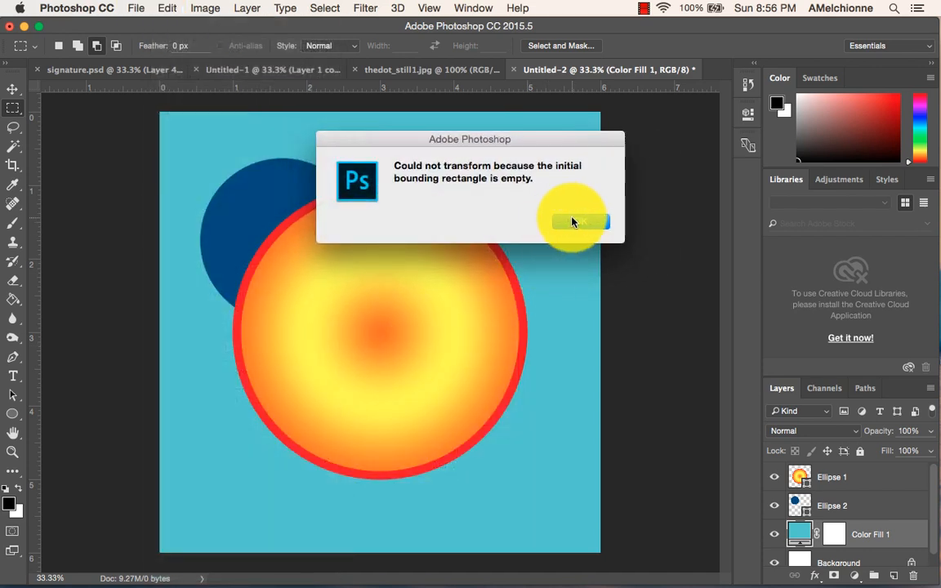
left_click(574, 222)
Scale the dark blue circle on Ellipse 2 proportionally to about 220.3%, keeping its upper-left corner in place
left_click(866, 508)
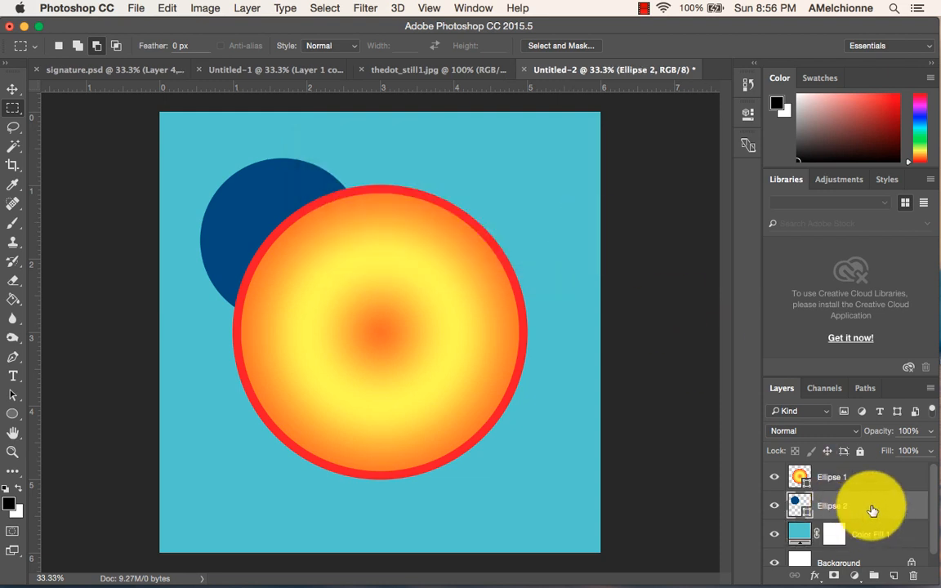
left_click(175, 9)
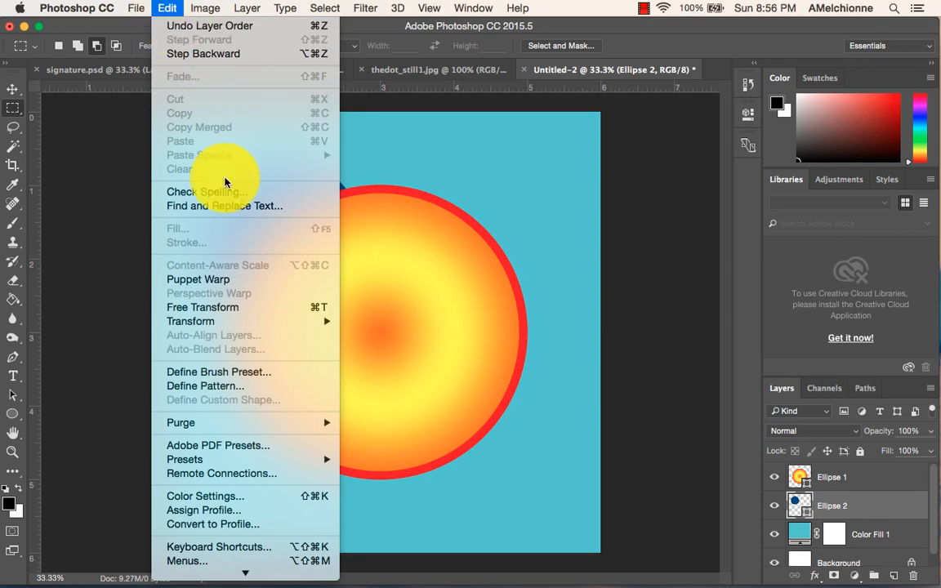
mouse_move(237, 321)
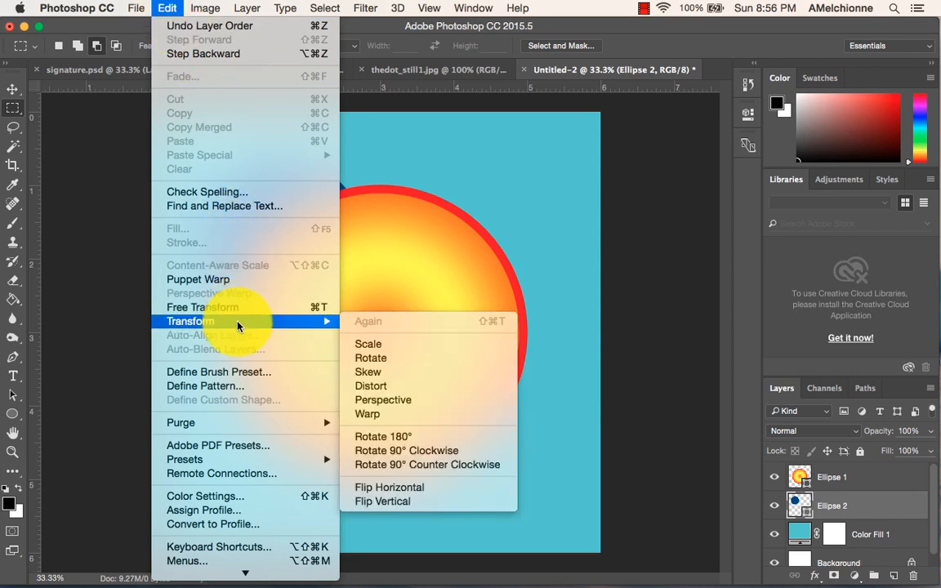
left_click(394, 342)
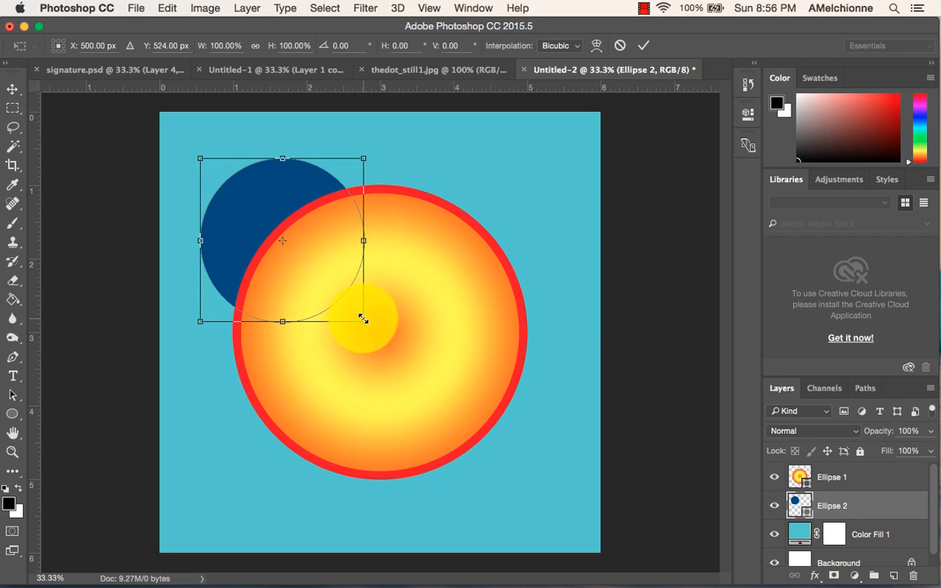
left_click_drag(363, 320, 592, 487)
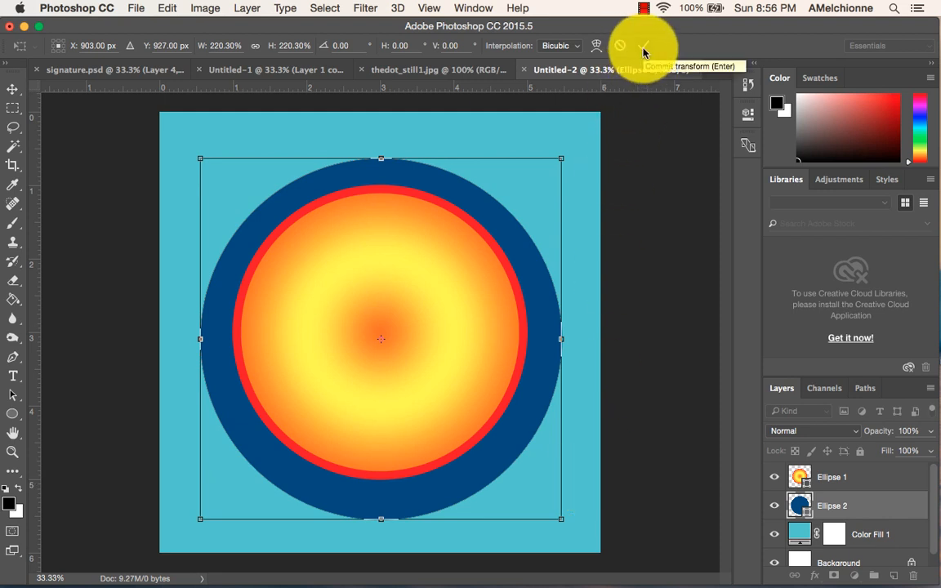
left_click(645, 51)
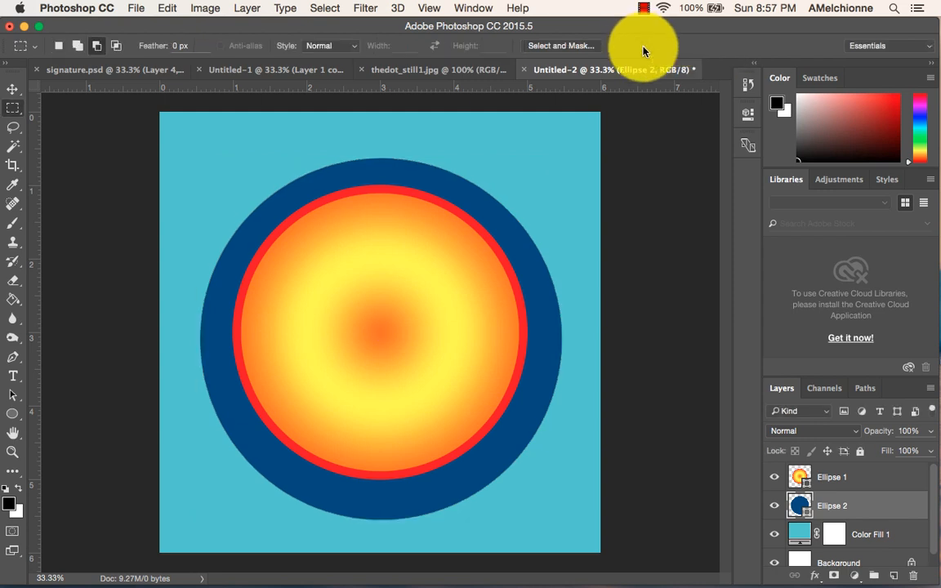
Move the dark blue circle to the center of the canvas, concentric with the gradient circle
left_click(13, 90)
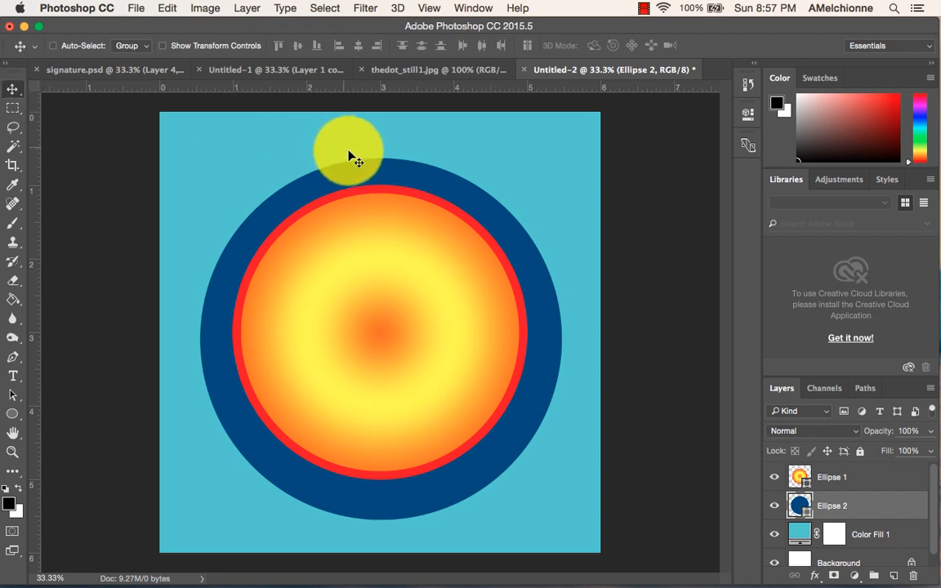
left_click_drag(378, 178, 376, 170)
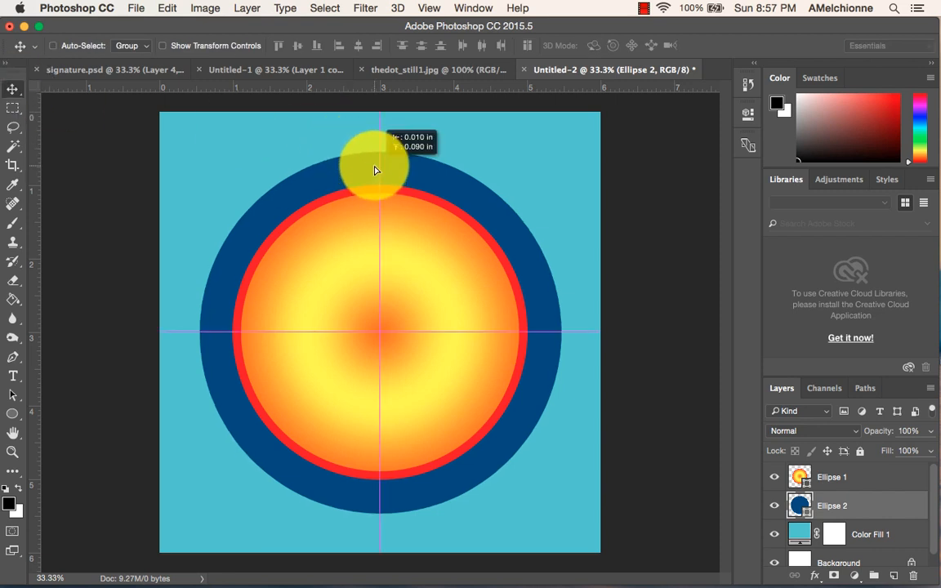
left_click_drag(376, 170, 374, 168)
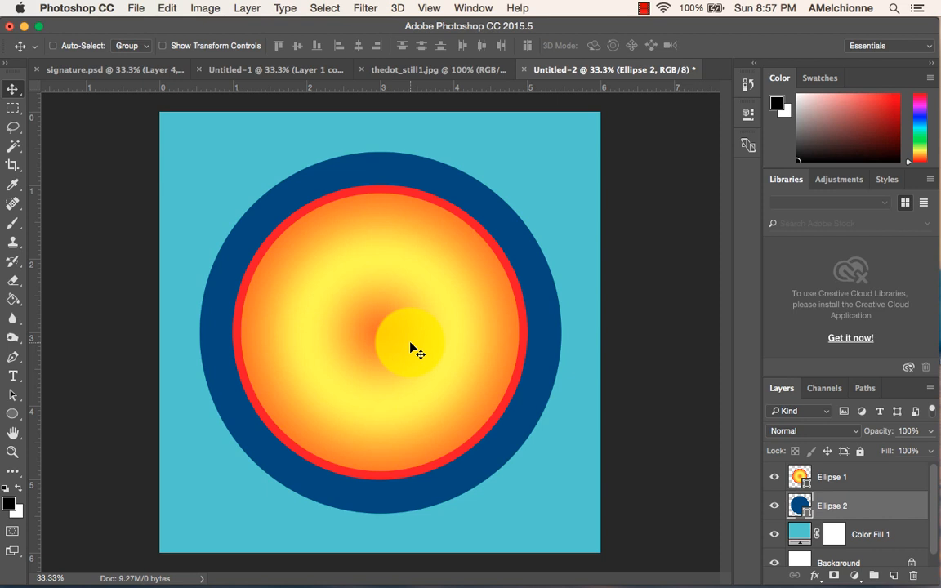
Add a new layer above Ellipse 1 and choose the 4838 px circle-pattern preset for the Brush tool
left_click(870, 485)
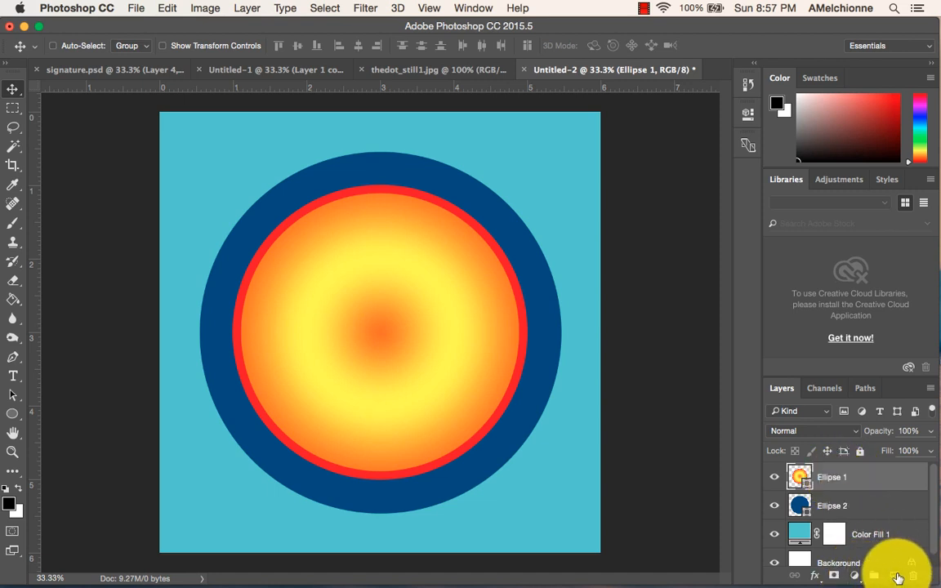
left_click(895, 577)
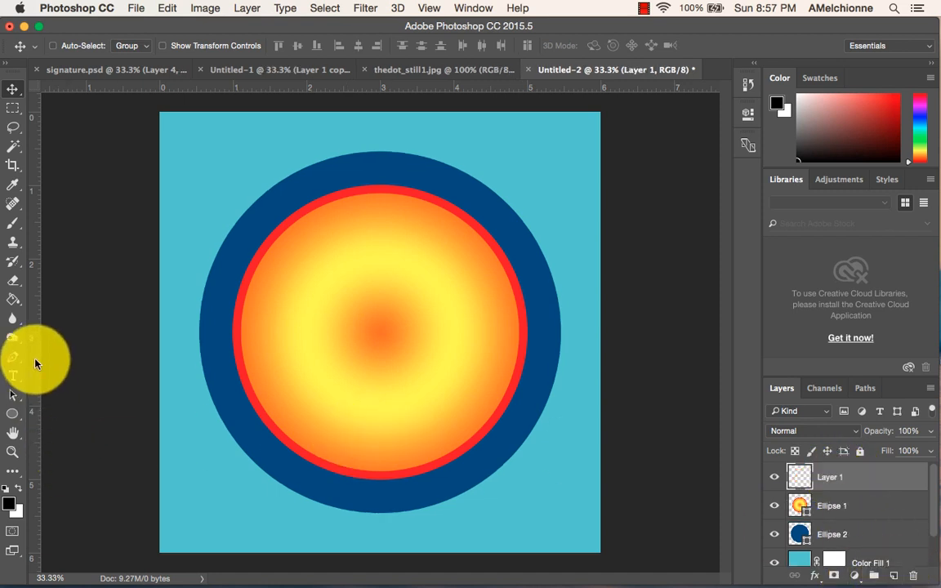
left_click(13, 223)
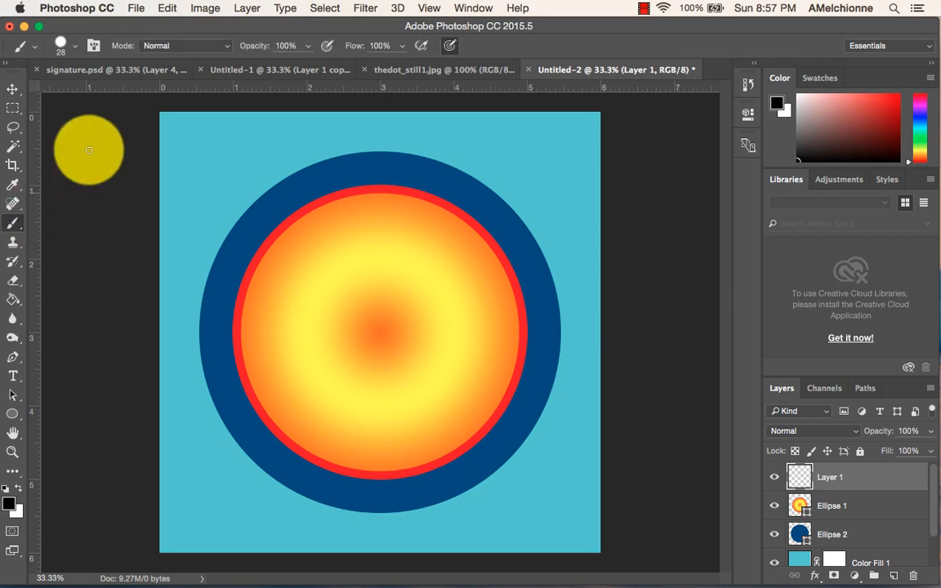
left_click(74, 47)
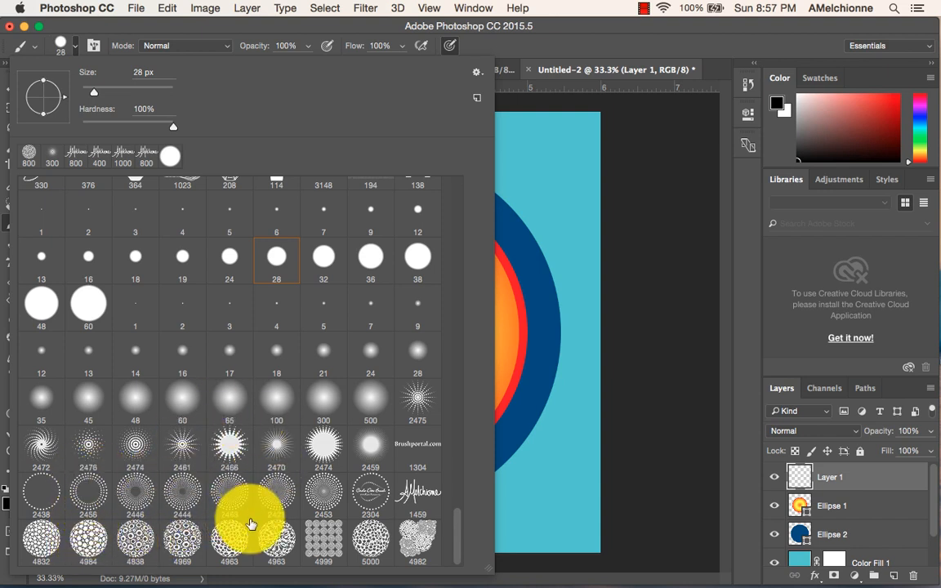
mouse_move(459, 532)
left_mouse_down()
mouse_move(457, 287)
mouse_move(471, 575)
left_mouse_up()
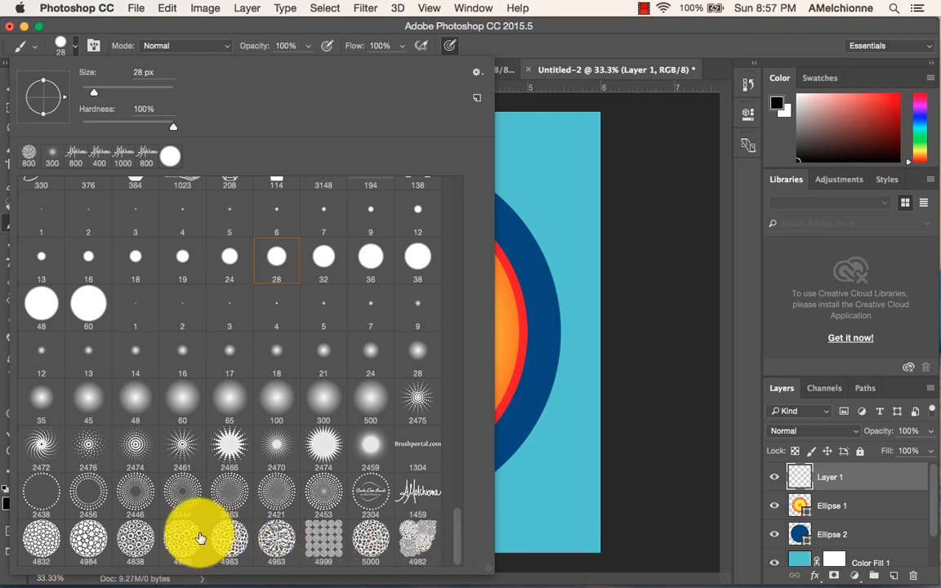
left_click(136, 545)
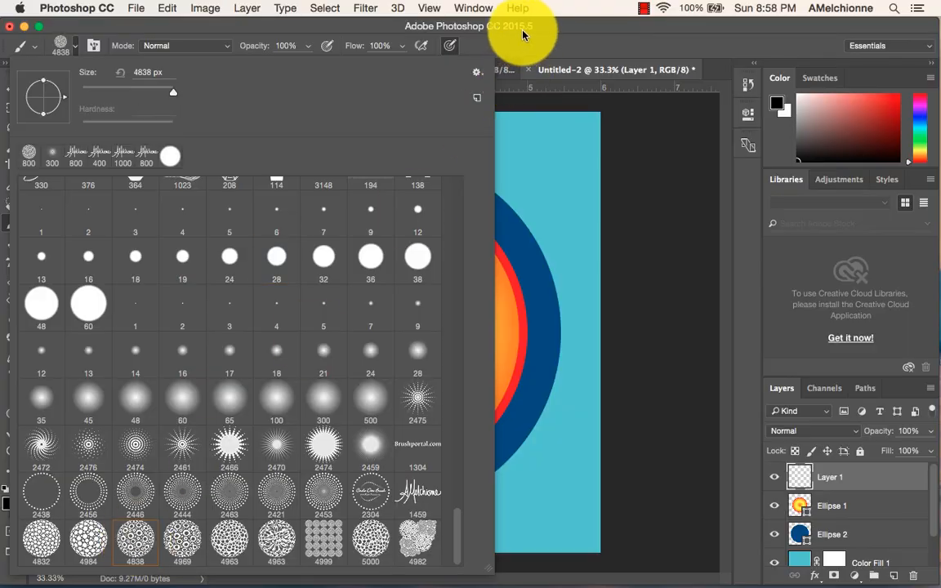
left_click(525, 26)
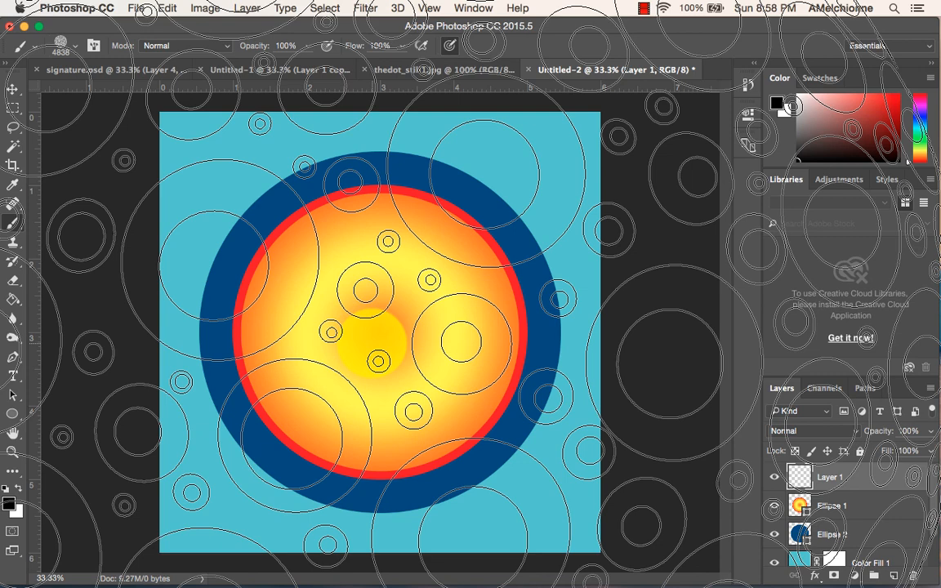
Reduce the circle-pattern brush size to 1300 px, close to the size of the gradient circle
key("[")
key("[")
key("[")
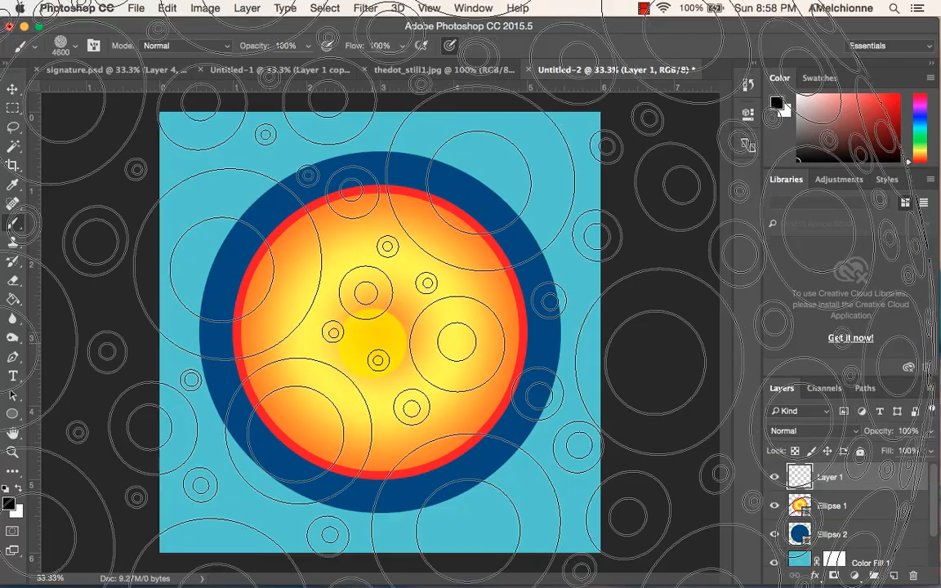
key("[")
key("[")
key("[")
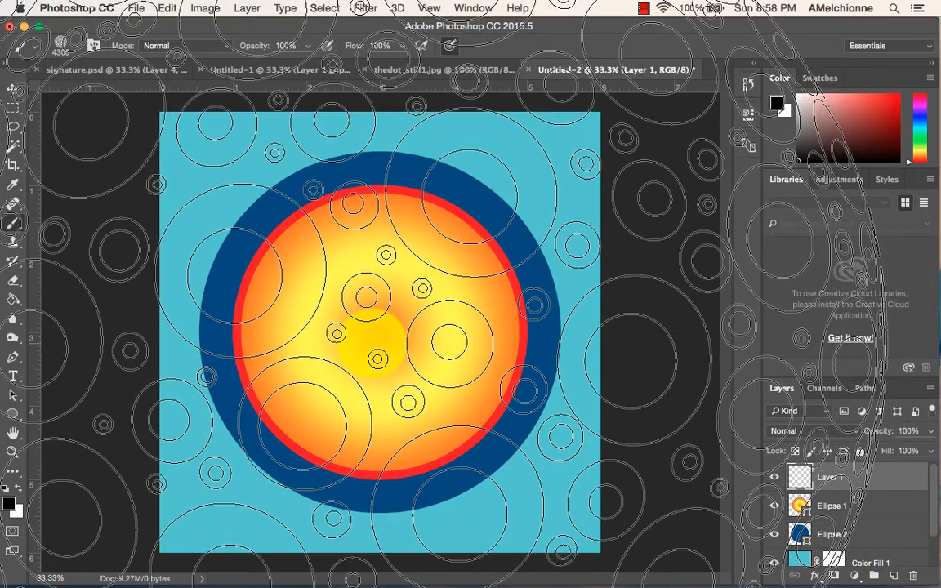
key("[")
key("[")
key("[")
key("[")
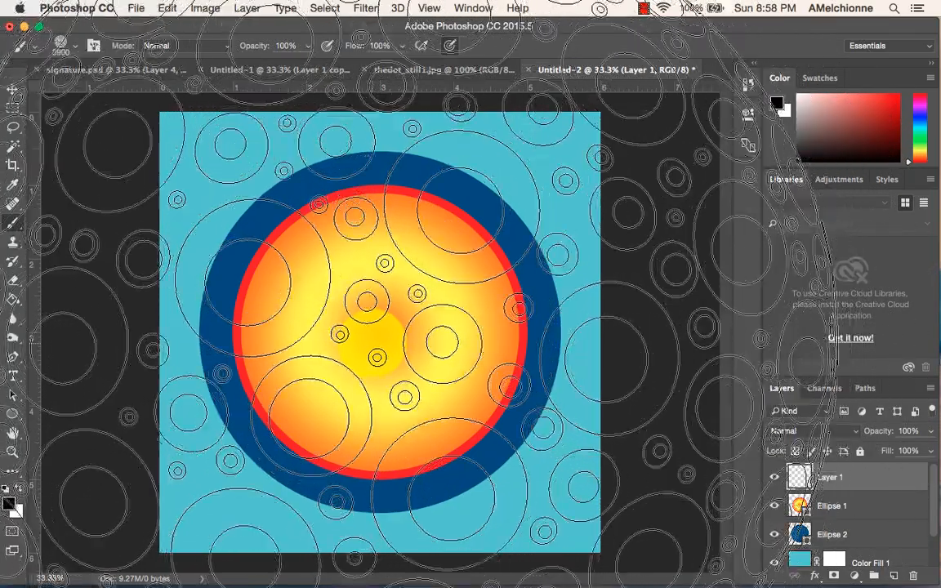
key("[")
key("[")
key("[")
key("[")
key("[")
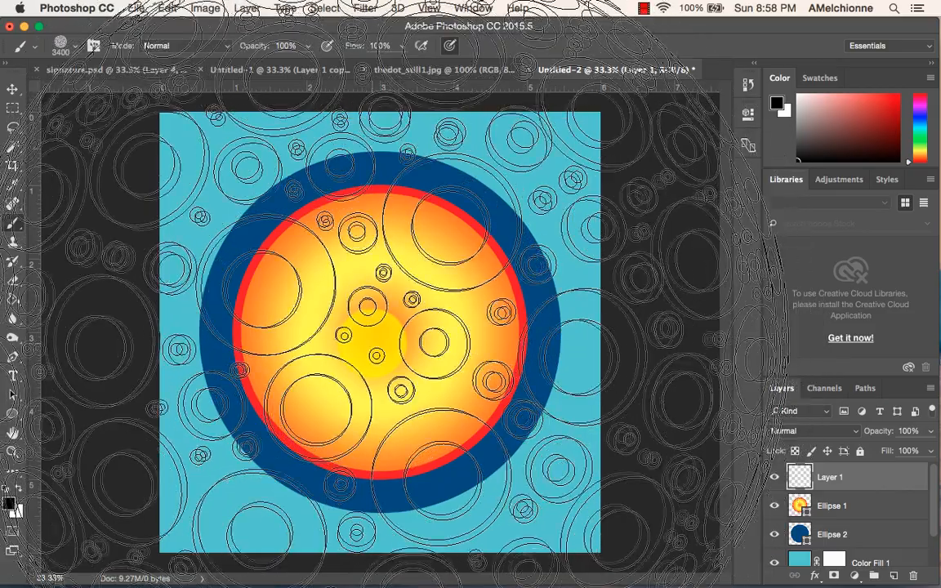
key("[")
key("[")
key("[")
key("[")
key("[")
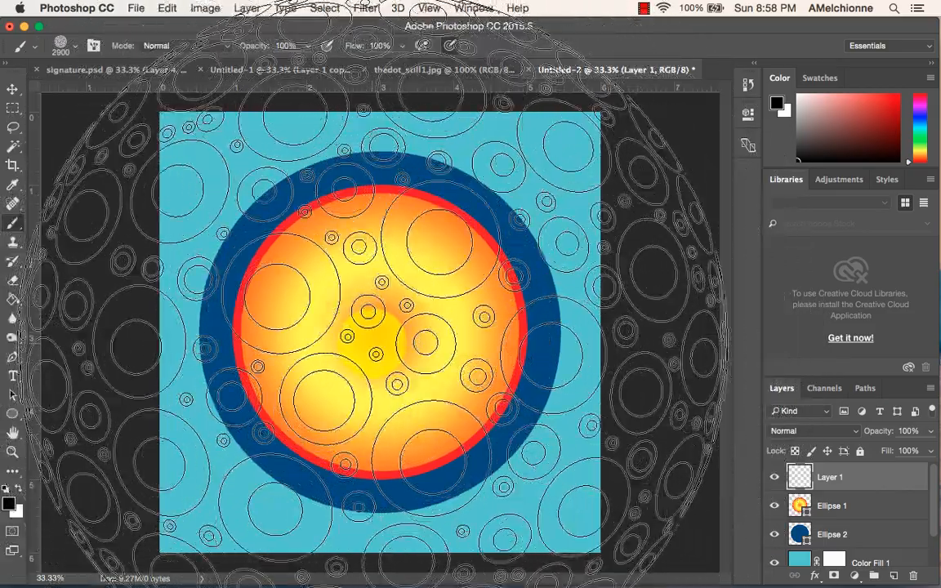
key("[")
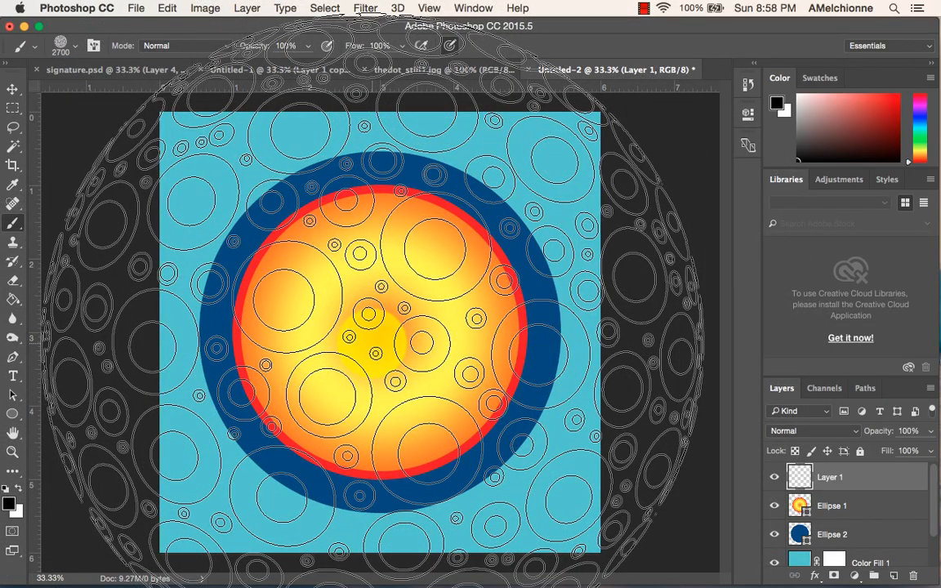
key("[")
key("[")
key("[")
key("[")
key("[")
key("[")
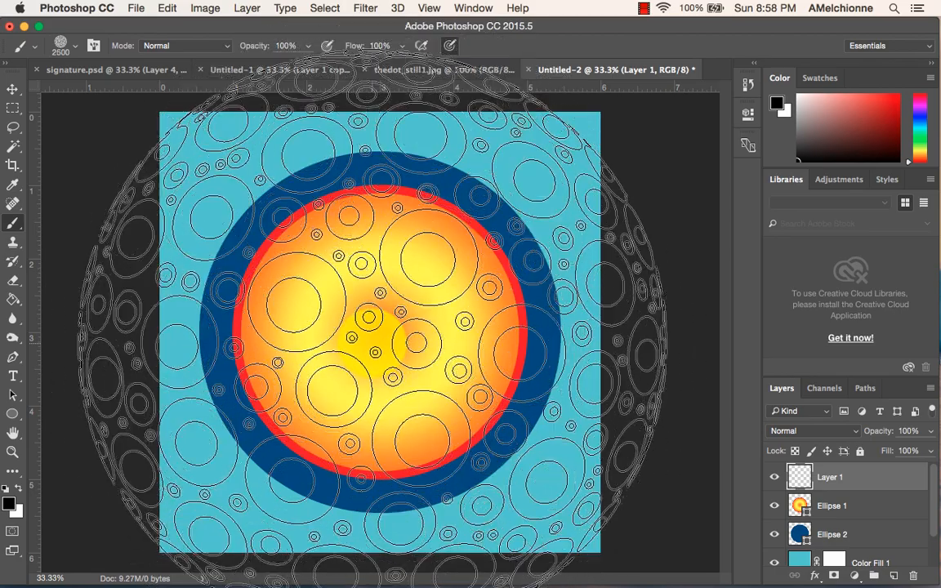
key("[")
key("[")
key("[")
key("[")
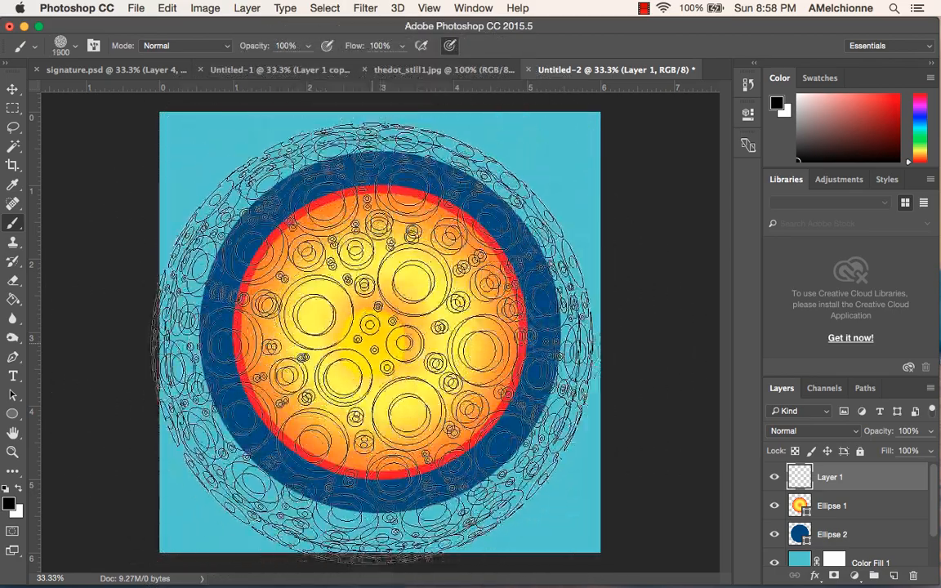
key("]")
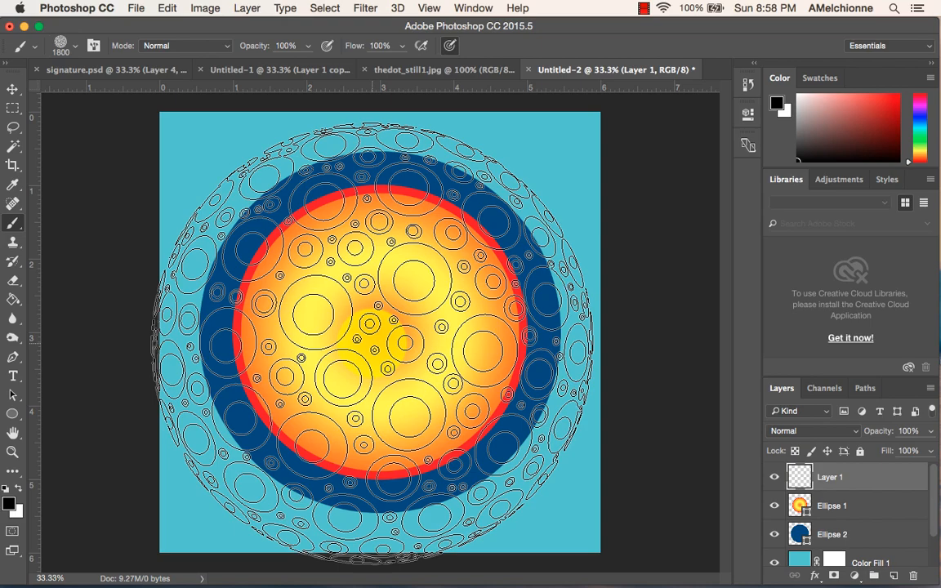
key("[")
key("[")
key("[")
key("[")
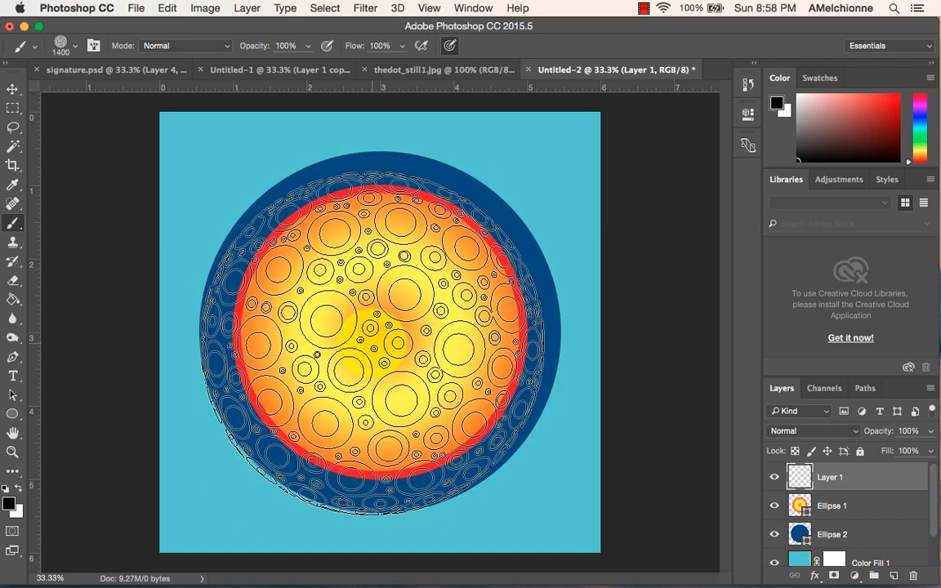
key("bracketleft")
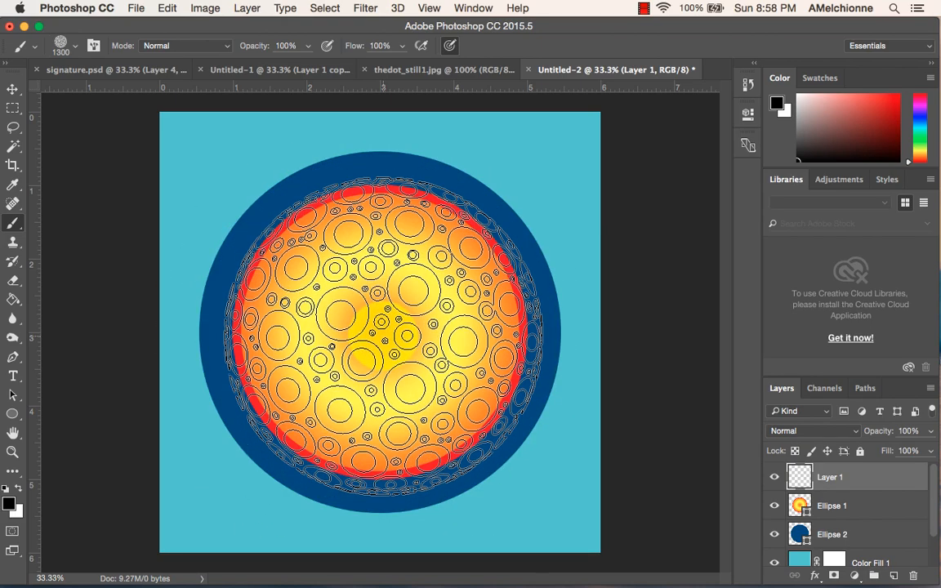
Reduce the circle-pattern brush to 1200 px and set the foreground color to mint green #6affc5
key("bracketleft")
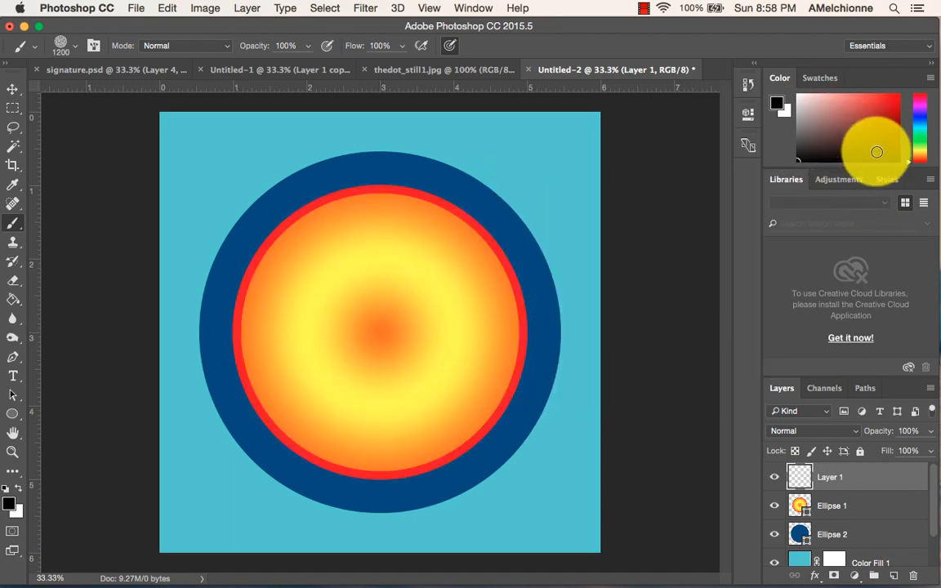
left_click_drag(909, 164, 909, 118)
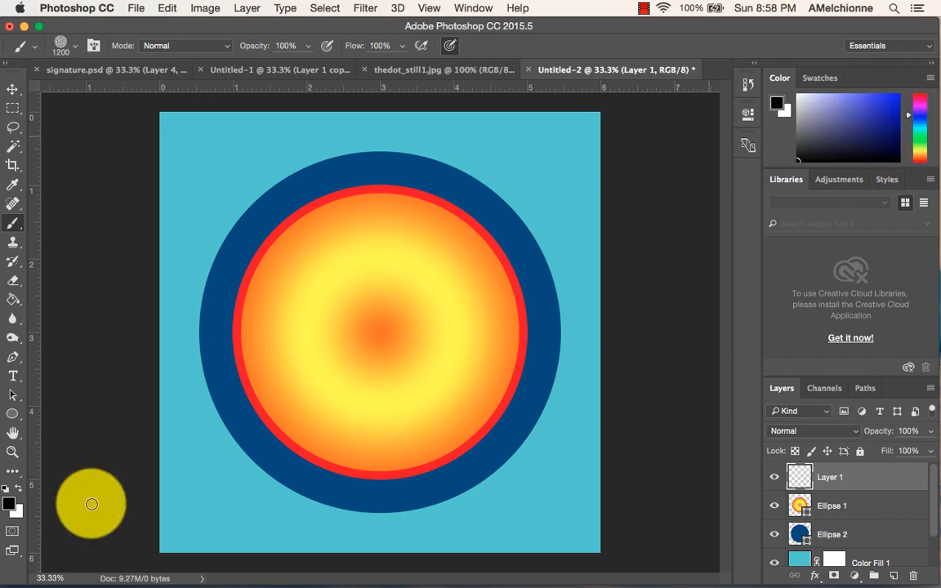
left_click(8, 509)
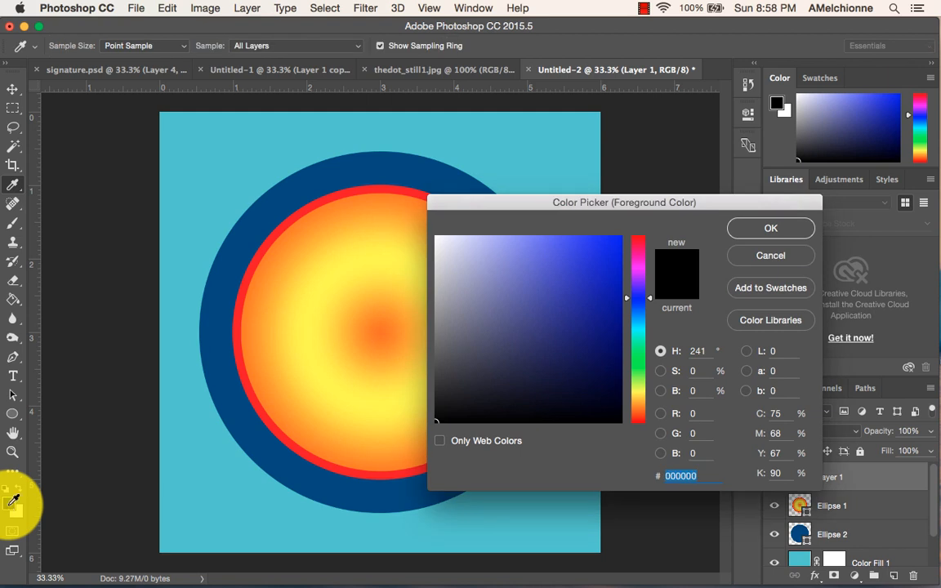
left_click(518, 301)
mouse_move(518, 300)
left_mouse_down()
mouse_move(504, 330)
mouse_move(576, 362)
left_mouse_up()
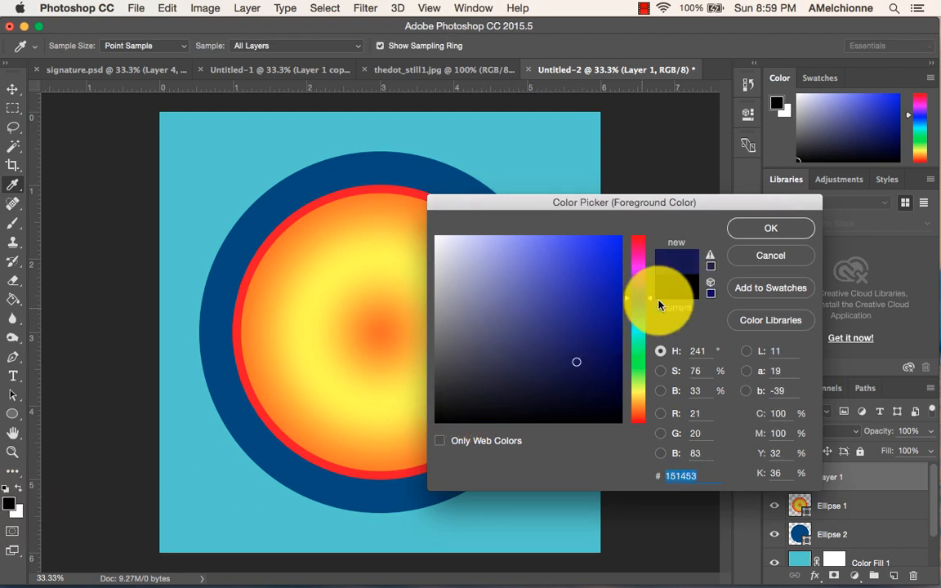
left_click(650, 345)
mouse_move(467, 264)
left_mouse_down()
mouse_move(514, 292)
mouse_move(571, 254)
mouse_move(511, 243)
mouse_move(538, 230)
left_mouse_up()
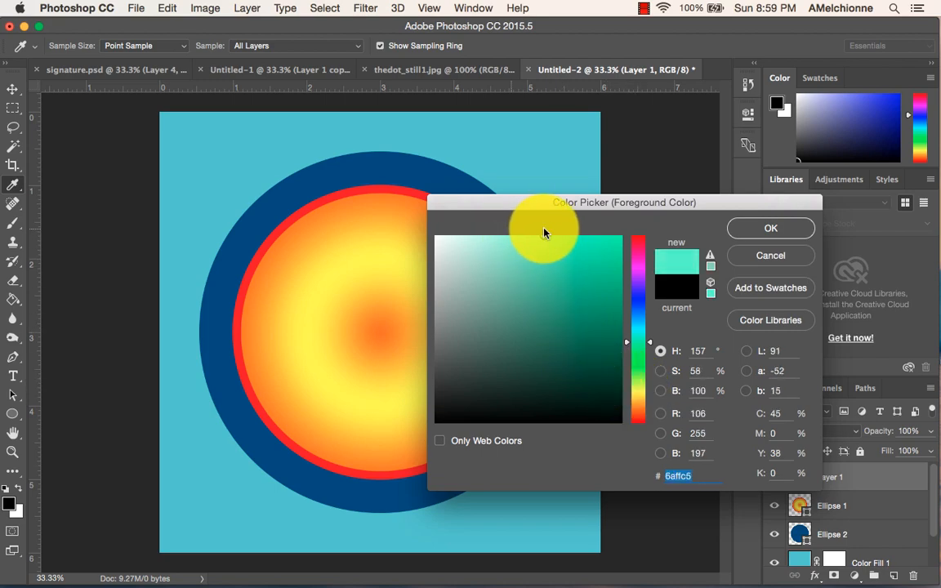
left_click(784, 227)
key("b")
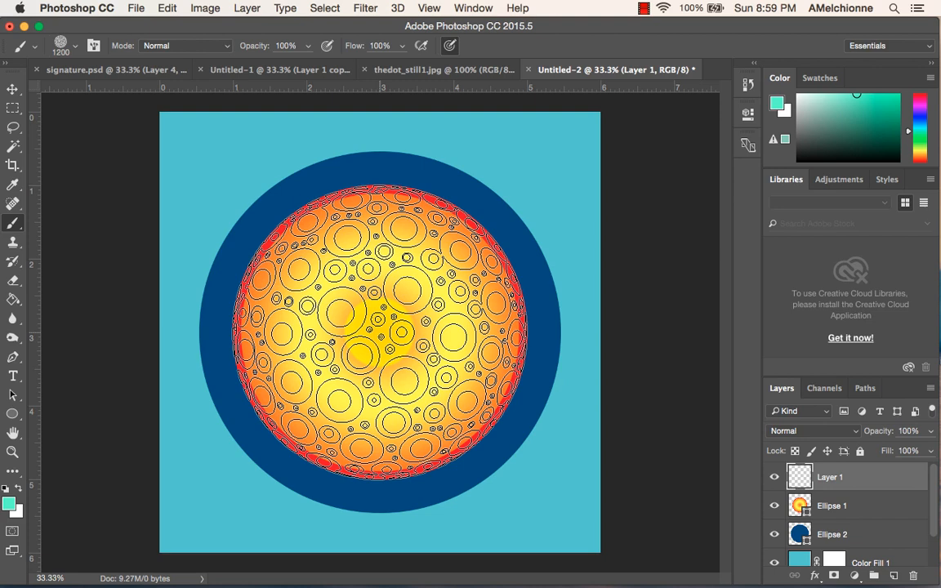
Stamp the mint green circle pattern once on Layer 1, centered over the gradient circle
left_click(380, 333)
mouse_move(709, 574)
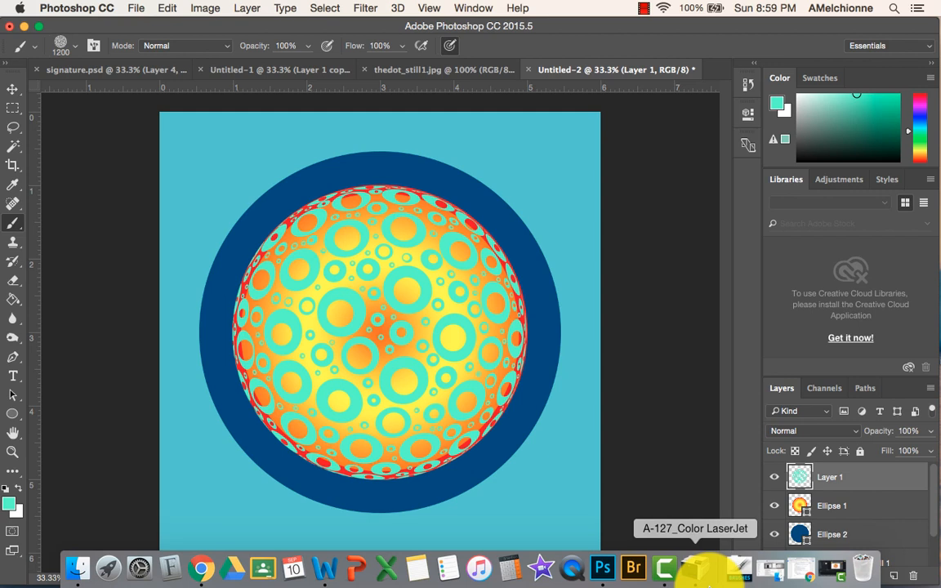
scroll(932, 488, "down", 1)
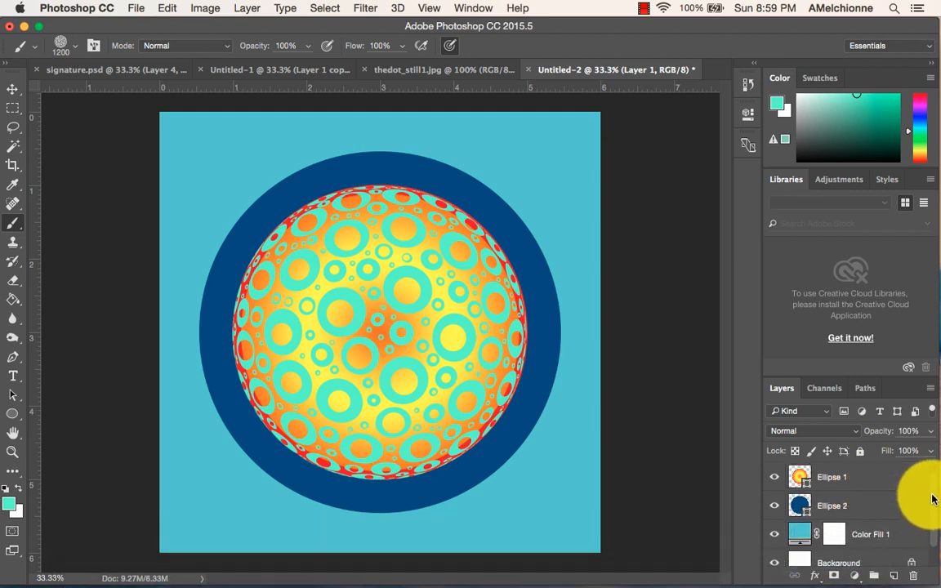
scroll(932, 499, "up", 1)
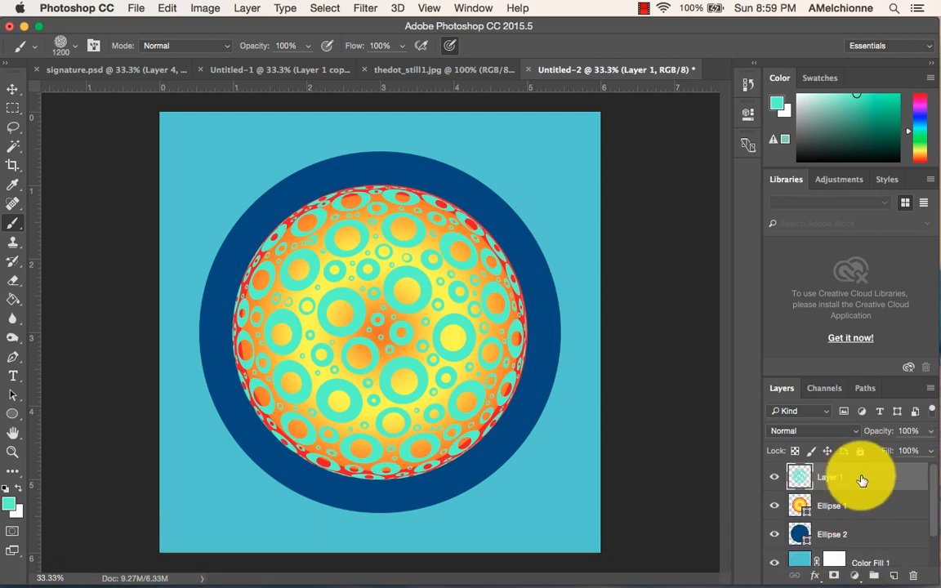
Try Layer 1 beneath Ellipse 1 with a lowered Ellipse 1 opacity, and restore the 100% opacity and the layer order
left_click_drag(862, 480, 860, 520)
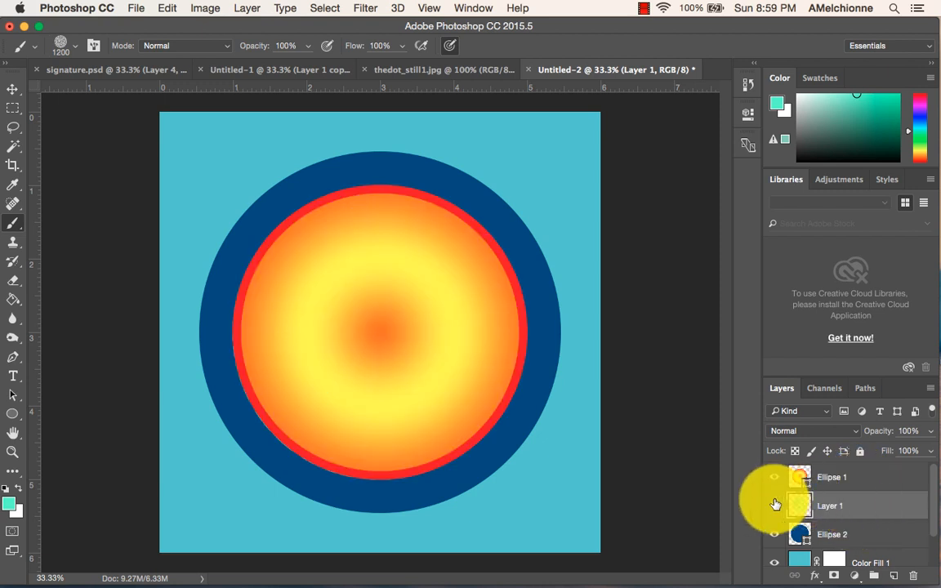
left_click(866, 476)
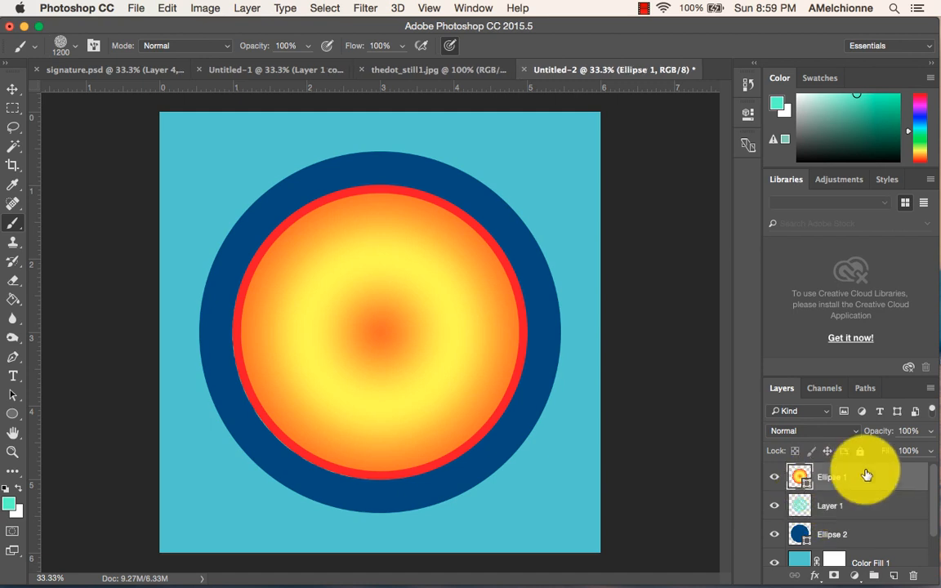
left_click(932, 431)
left_click_drag(930, 452, 913, 451)
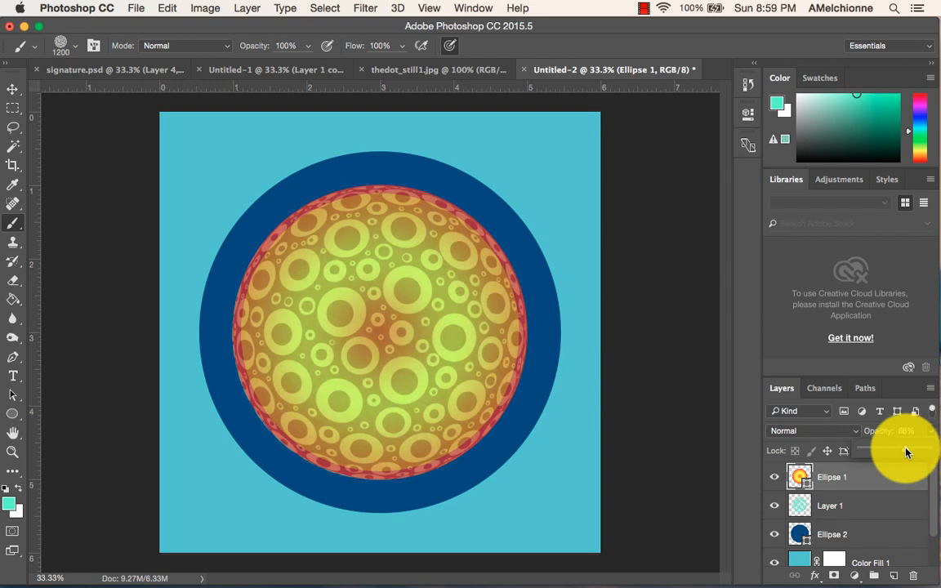
left_click_drag(905, 451, 927, 451)
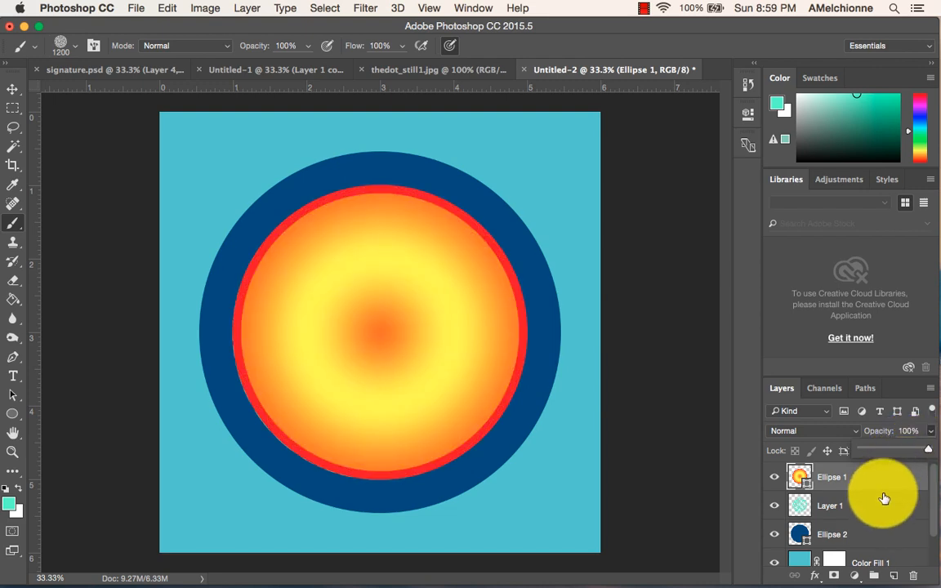
left_click(883, 504)
left_click_drag(883, 504, 883, 470)
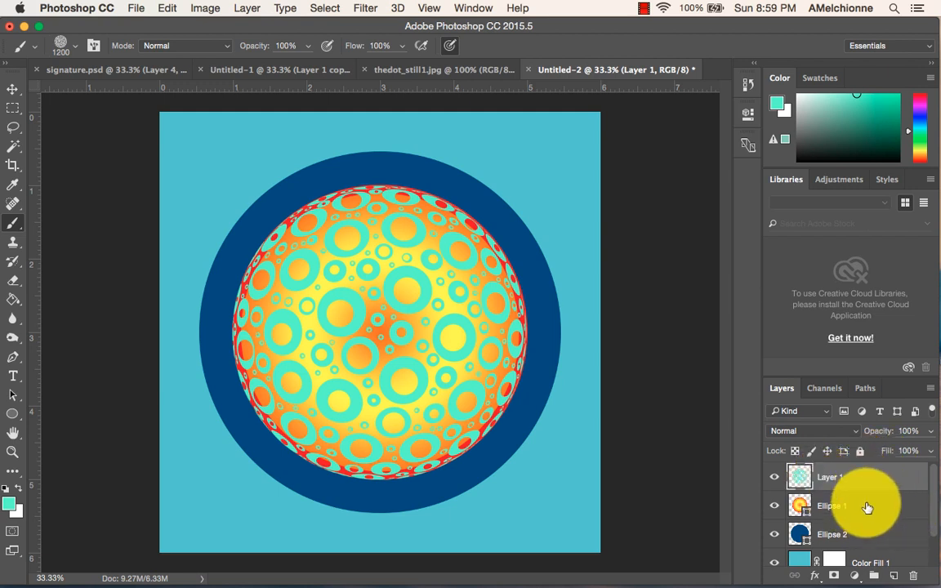
Add an Outer Glow effect to Ellipse 1 and set the glow color to near-black navy #0e0e1c
left_click(915, 506)
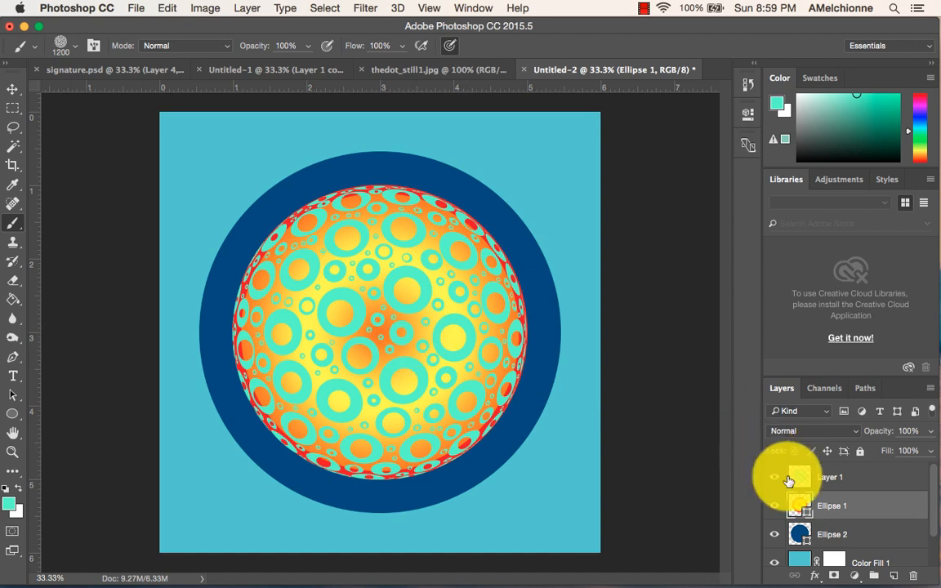
double_click(882, 508)
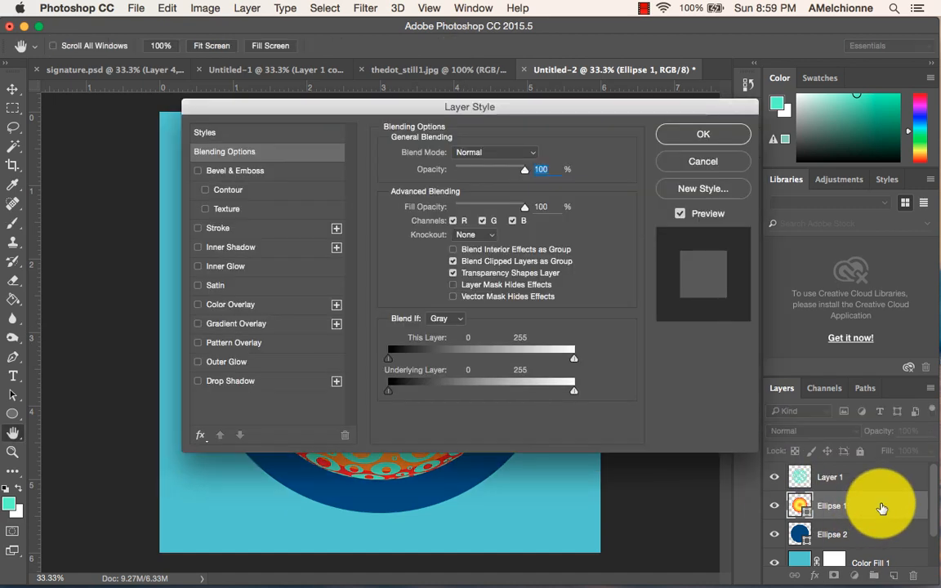
left_click_drag(290, 111, 504, 150)
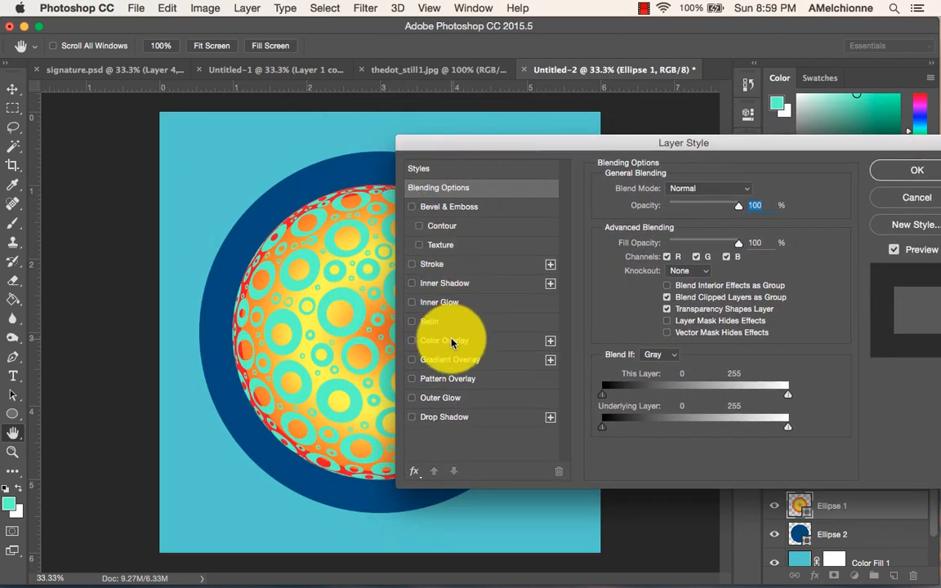
left_click(433, 404)
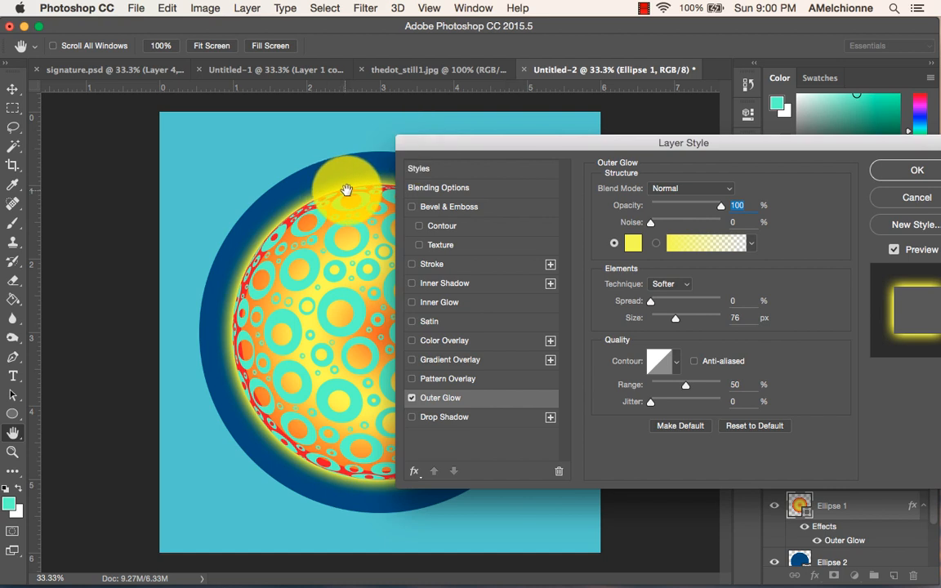
left_click(634, 242)
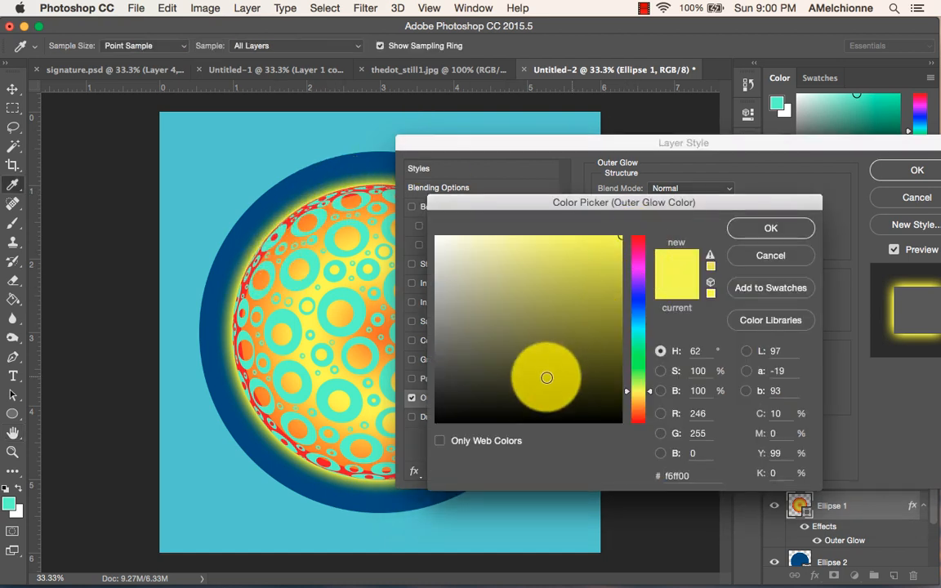
left_click(638, 301)
left_click_drag(605, 280, 531, 402)
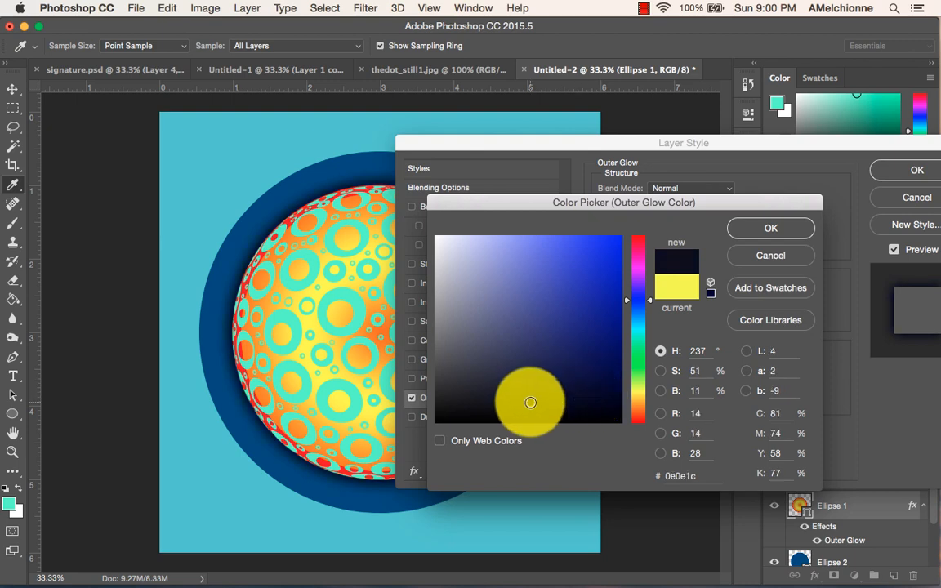
left_click(764, 229)
Set Ellipse 1's Outer Glow to 7% spread and 98 px size, and apply the layer style
left_click_drag(668, 143, 726, 139)
left_click_drag(761, 199, 785, 204)
left_click_drag(709, 296, 754, 313)
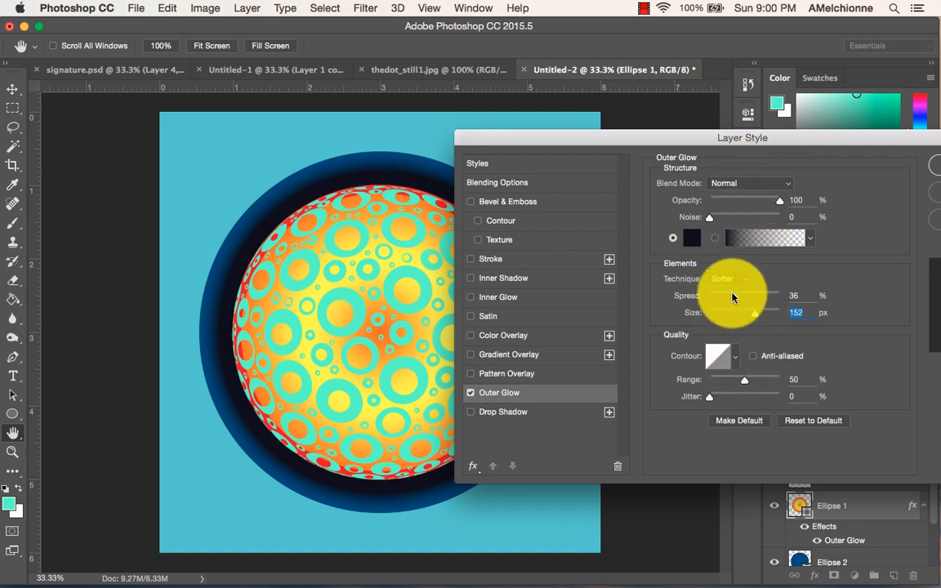
left_click_drag(735, 297, 716, 297)
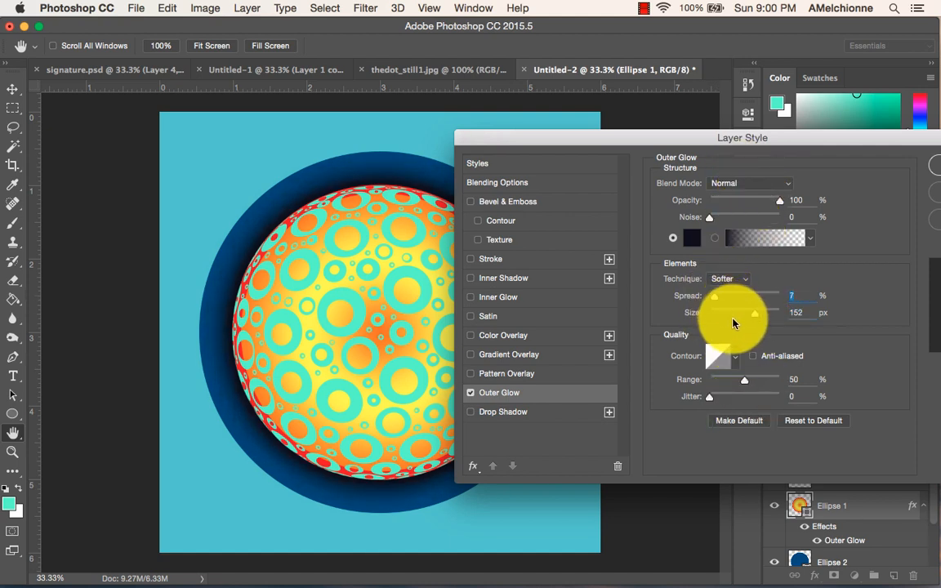
left_click(741, 316)
left_click_drag(822, 140, 735, 159)
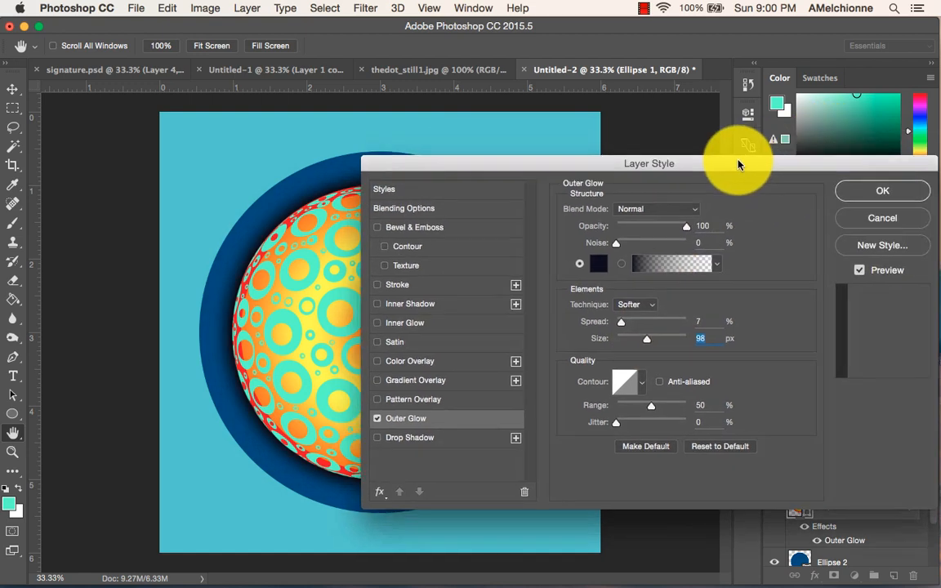
left_click(884, 196)
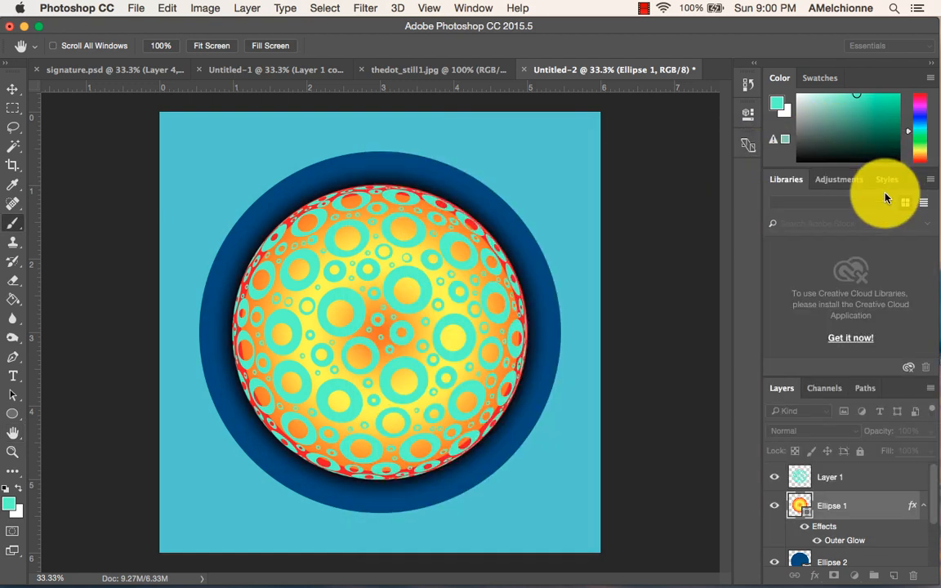
Try the Color Overlay and Gradient Overlay effects on Ellipse 1, and turn both off again
double_click(882, 504)
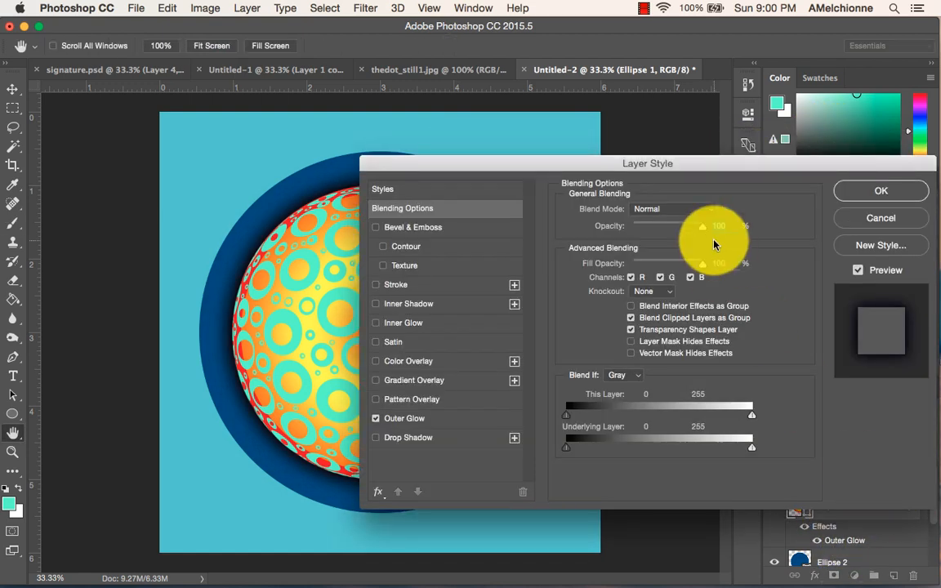
left_click_drag(490, 165, 506, 111)
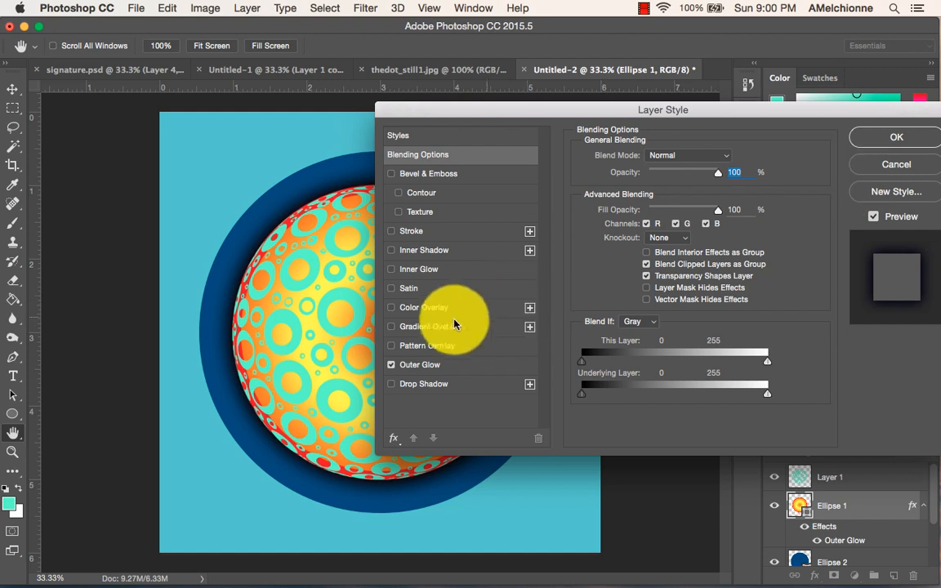
left_click(430, 310)
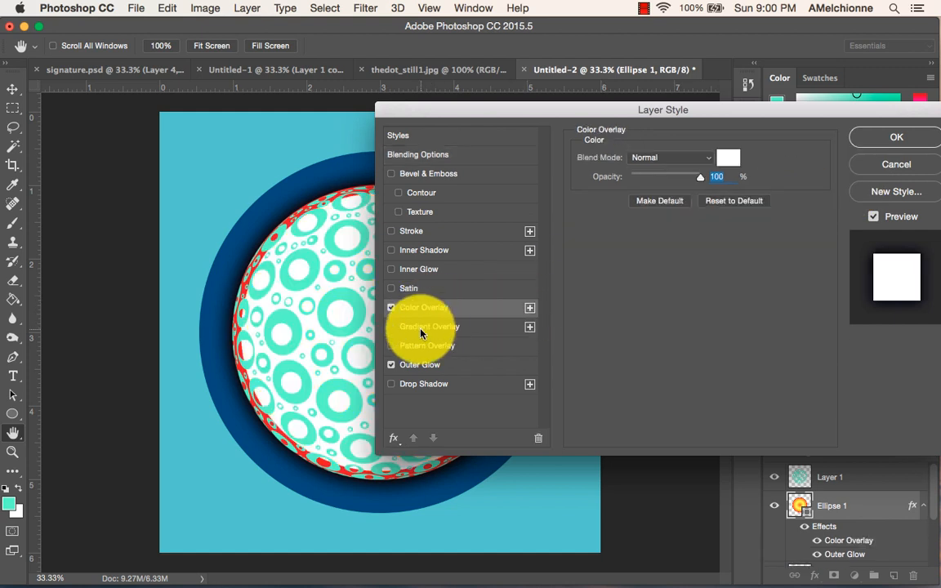
left_click(421, 328)
left_click(397, 309)
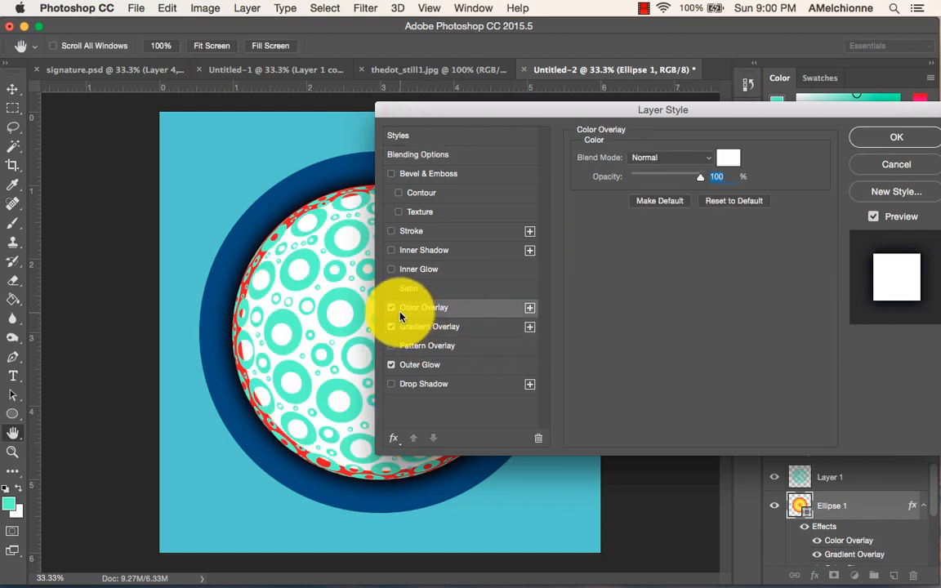
left_click(391, 308)
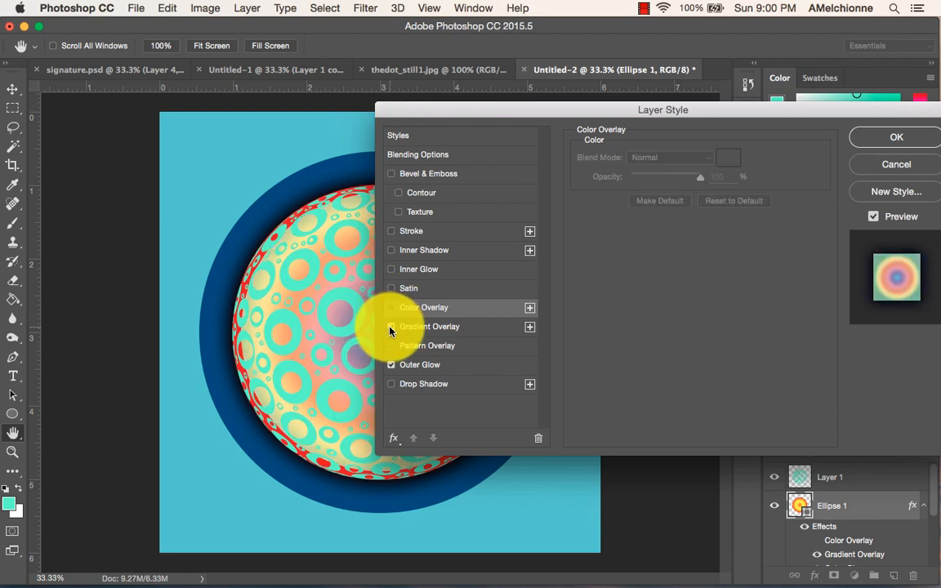
left_click(391, 328)
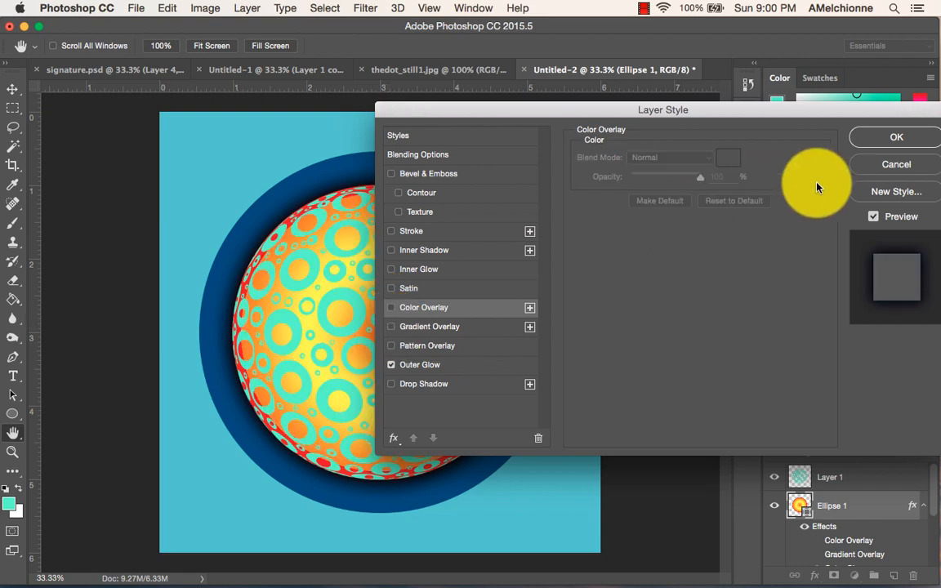
left_click(894, 140)
Add a Gradient Overlay effect to Layer 1
left_click(859, 480)
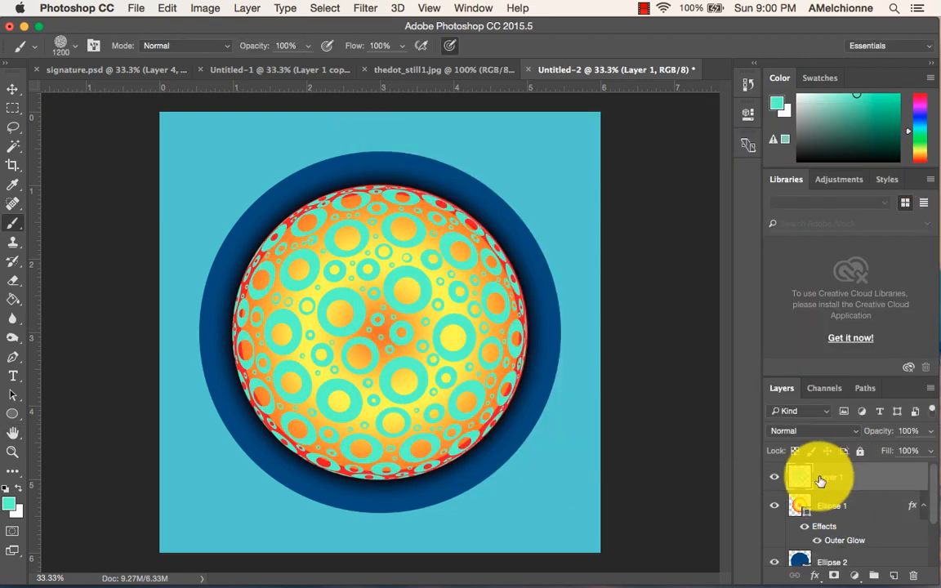
double_click(866, 480)
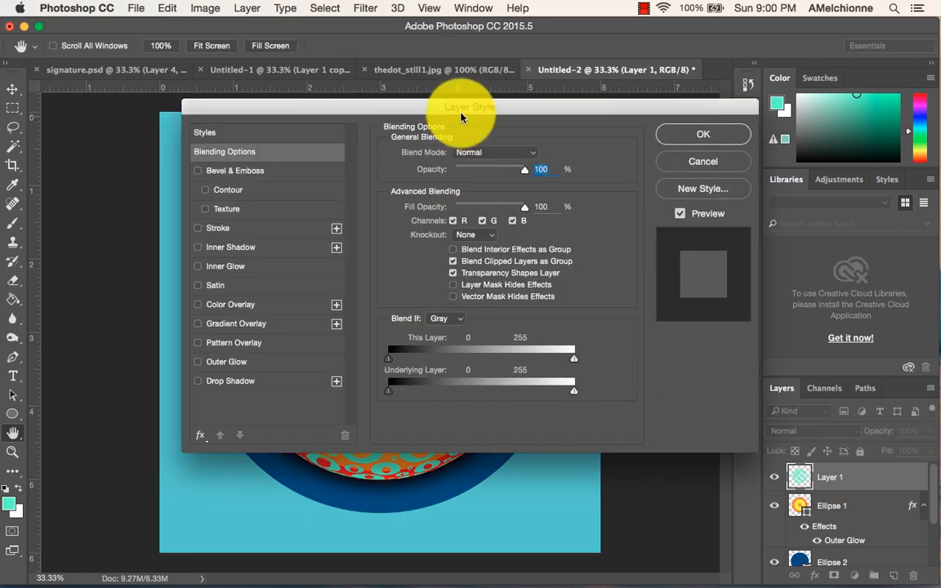
left_click_drag(442, 96, 689, 80)
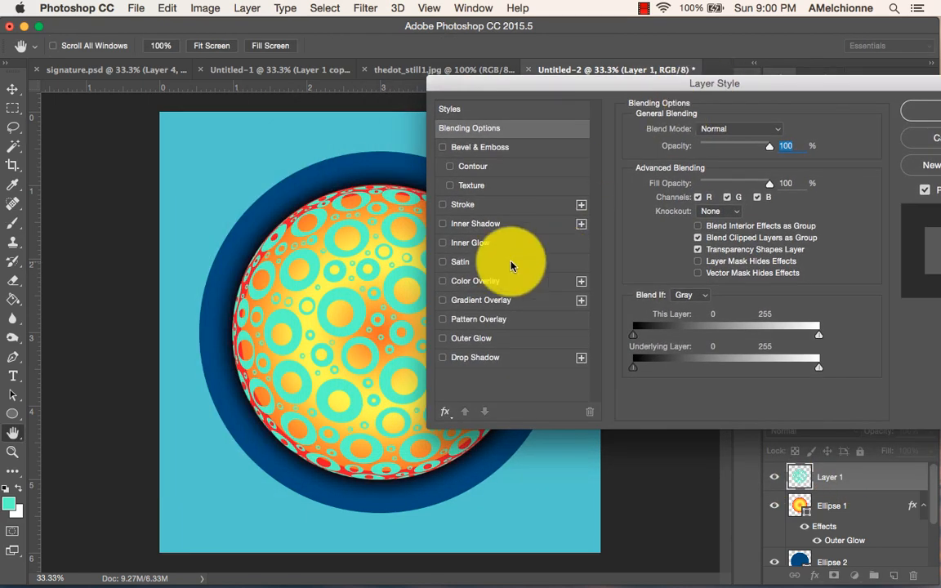
left_click(444, 300)
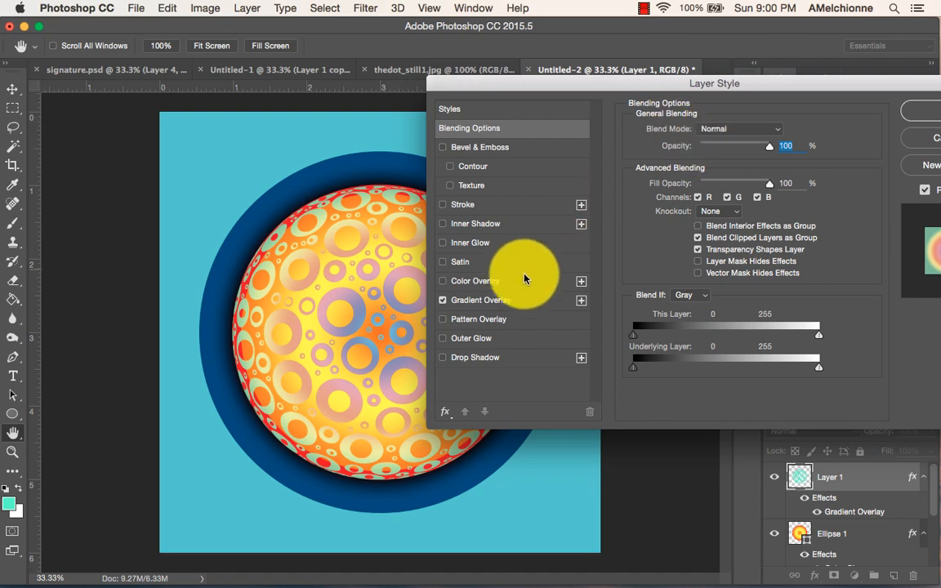
left_click(514, 299)
Set Layer 1's overlay gradient to the Blue, Red, Yellow preset after trying Blue, Yellow, Blue
left_click(652, 170)
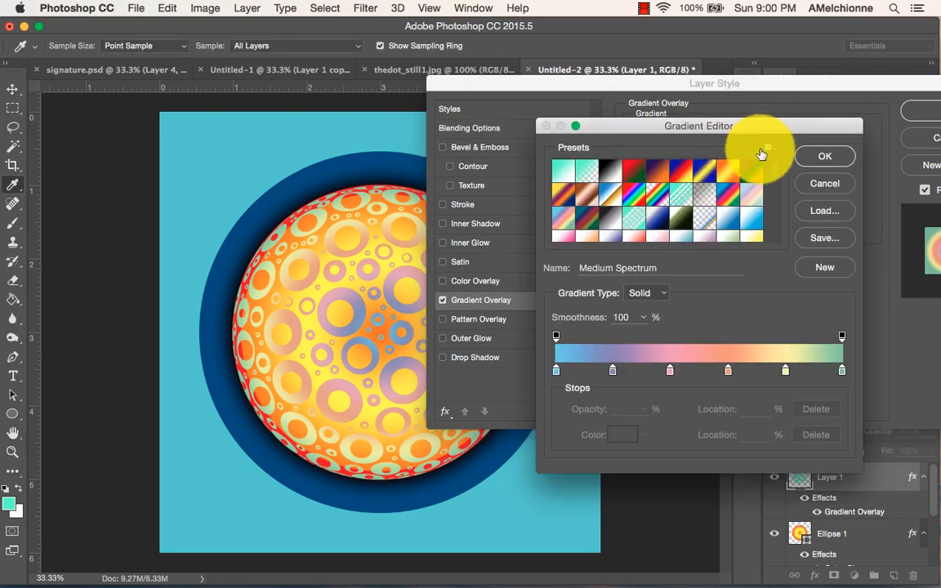
left_click(704, 178)
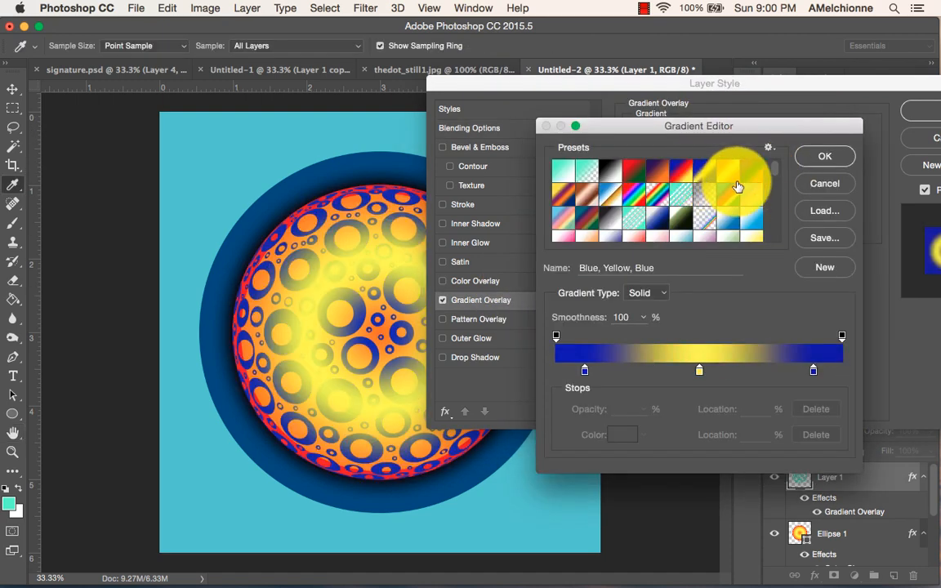
scroll(777, 177, "down", 10)
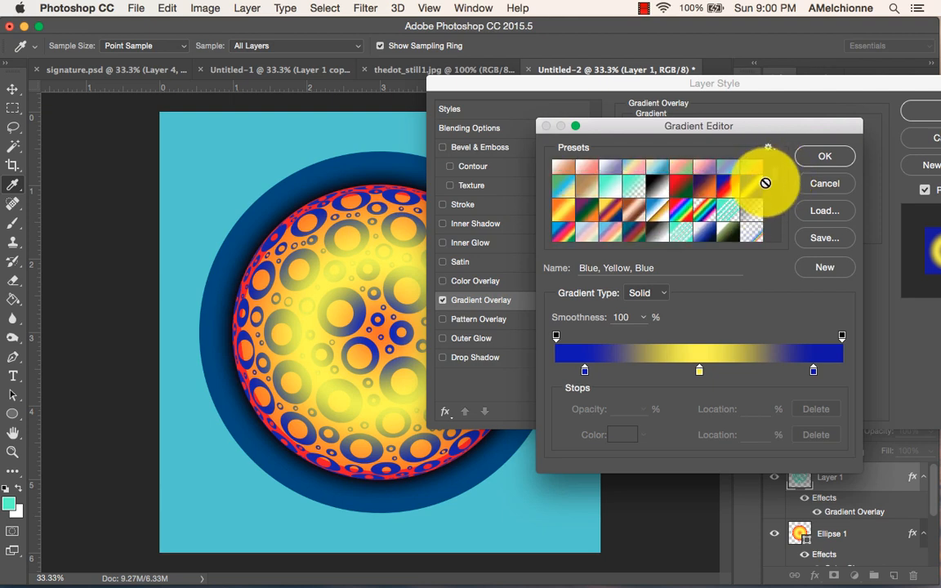
left_click(731, 190)
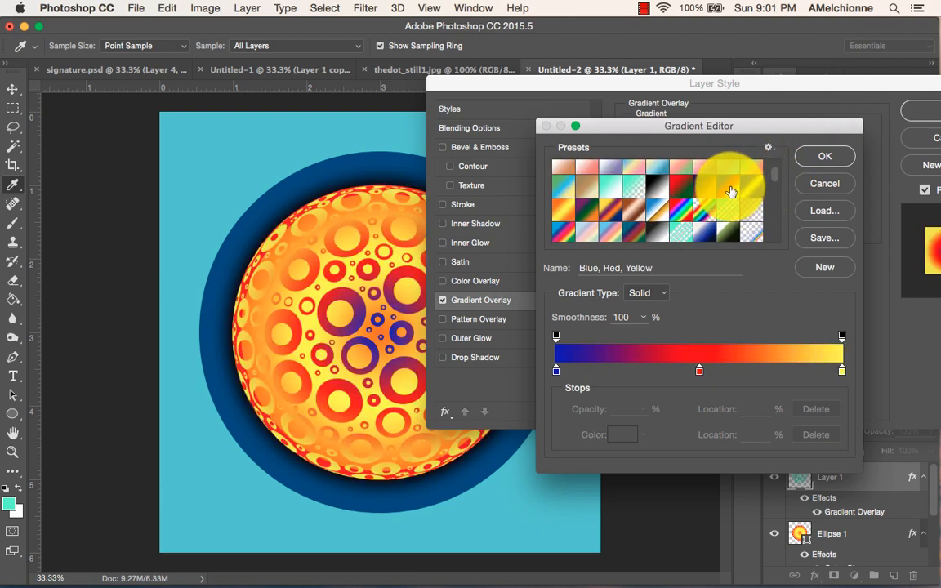
left_click(827, 157)
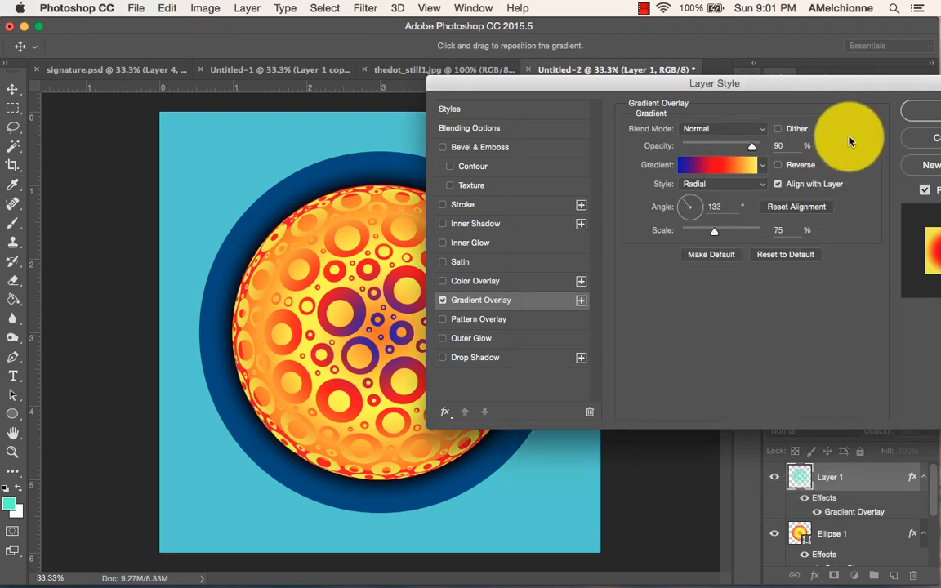
Set Layer 1's Gradient Overlay style to Reflected, keep the Blue, Red, Yellow gradient, and apply the layer style
left_click_drag(859, 88, 765, 109)
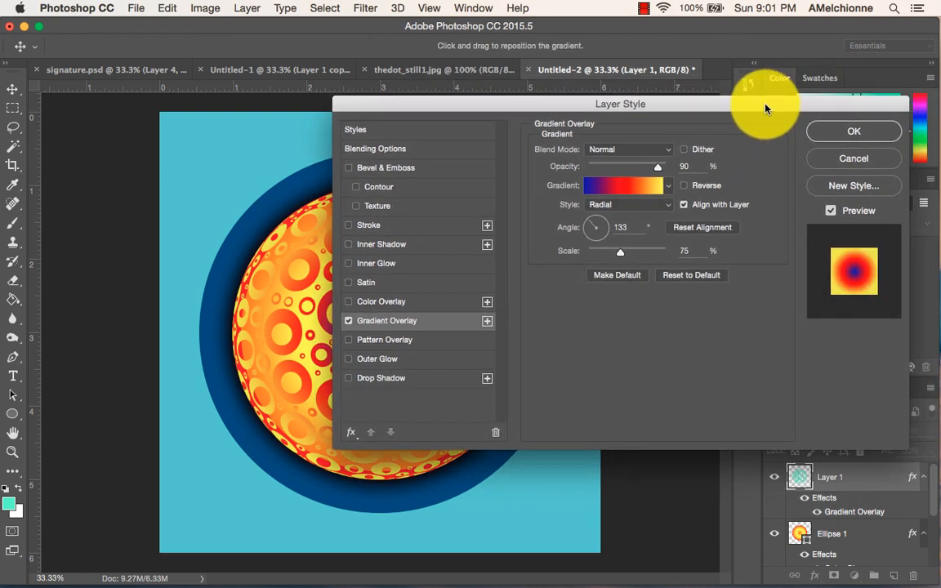
left_click(606, 206)
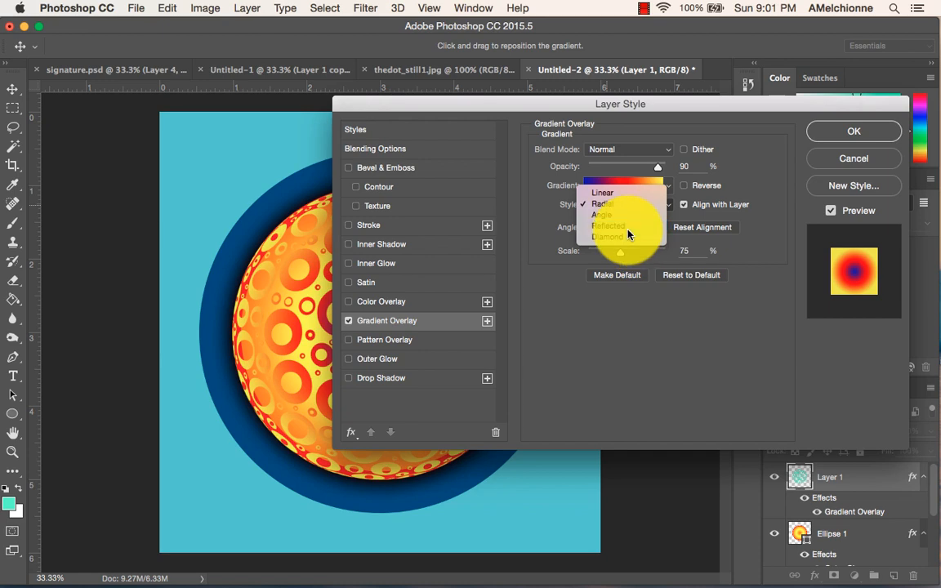
left_click(626, 225)
left_click_drag(597, 109, 768, 109)
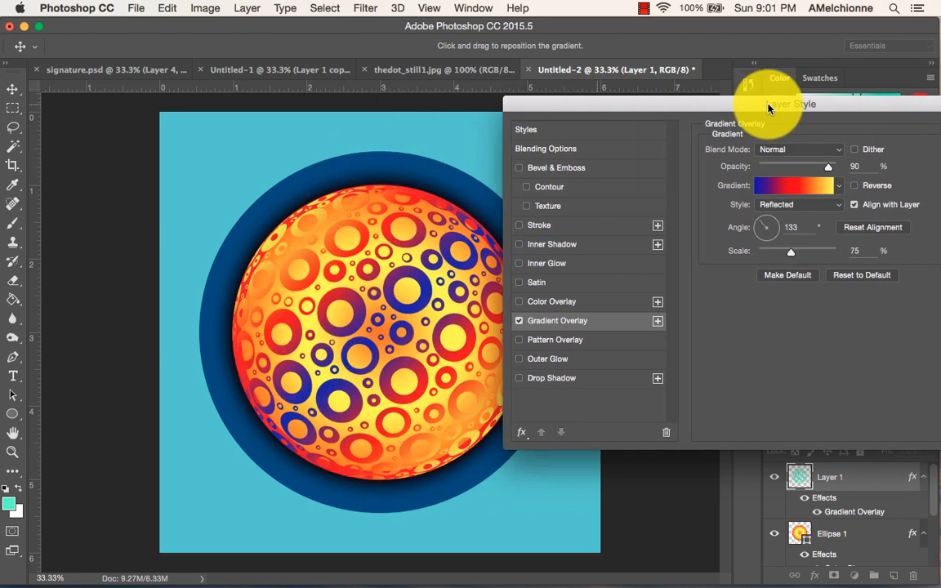
left_click(832, 187)
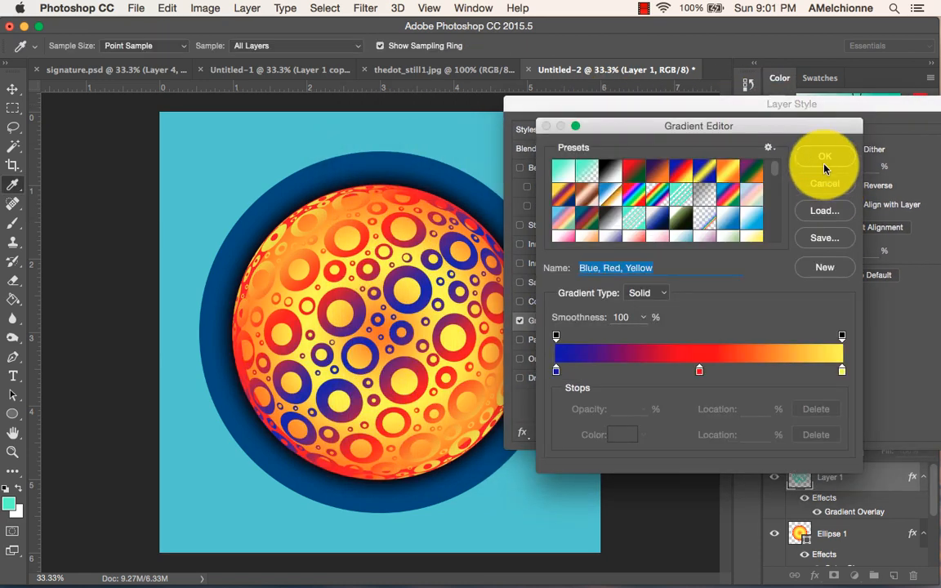
left_click(825, 168)
left_click_drag(865, 105, 746, 110)
left_click(886, 142)
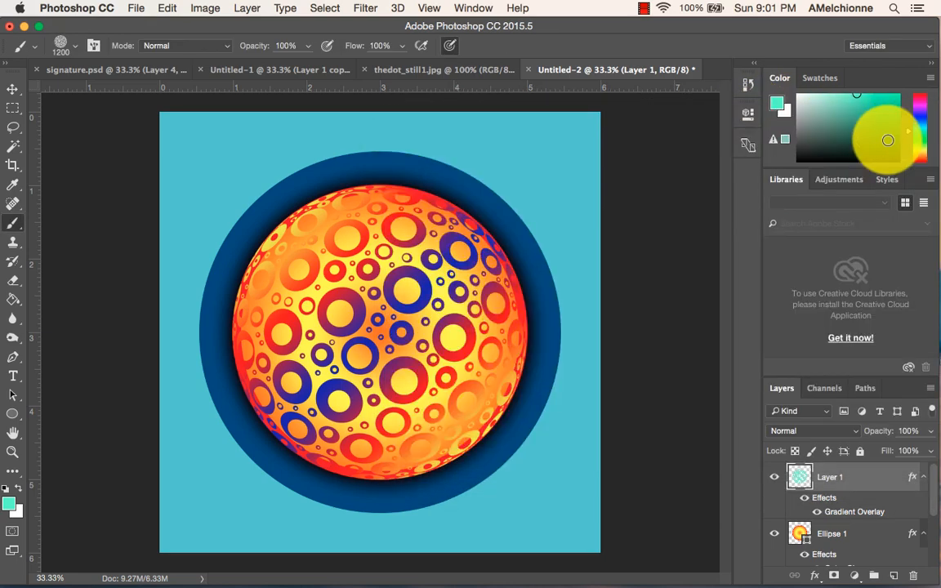
Add a Pattern Overlay effect to Ellipse 2, the dark blue outer circle
scroll(882, 489, "down", 5)
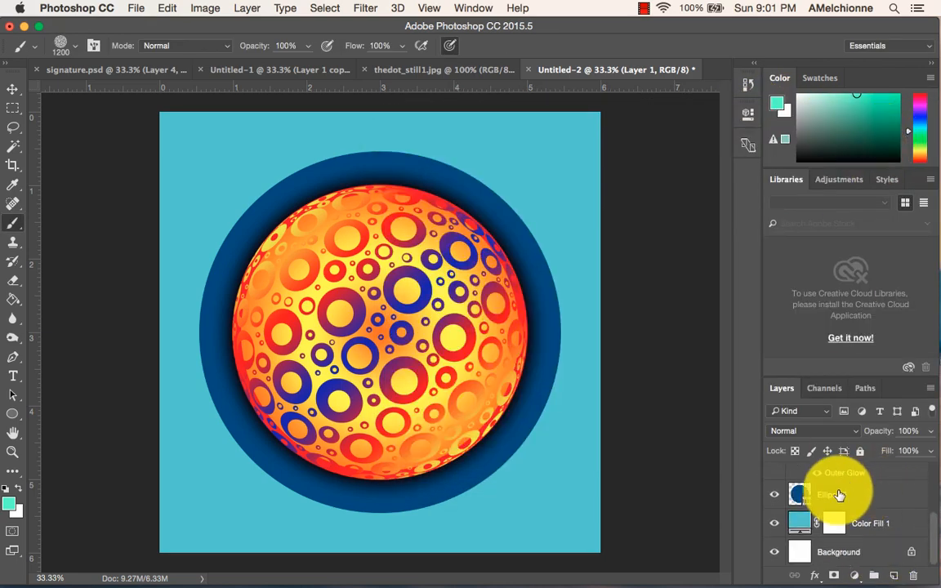
left_click(885, 497)
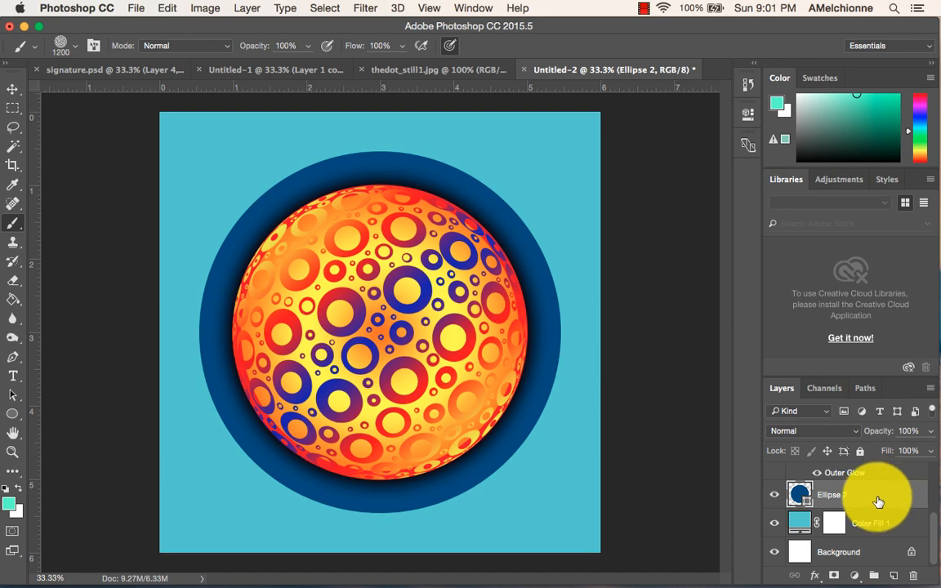
double_click(878, 500)
left_click_drag(443, 102, 659, 103)
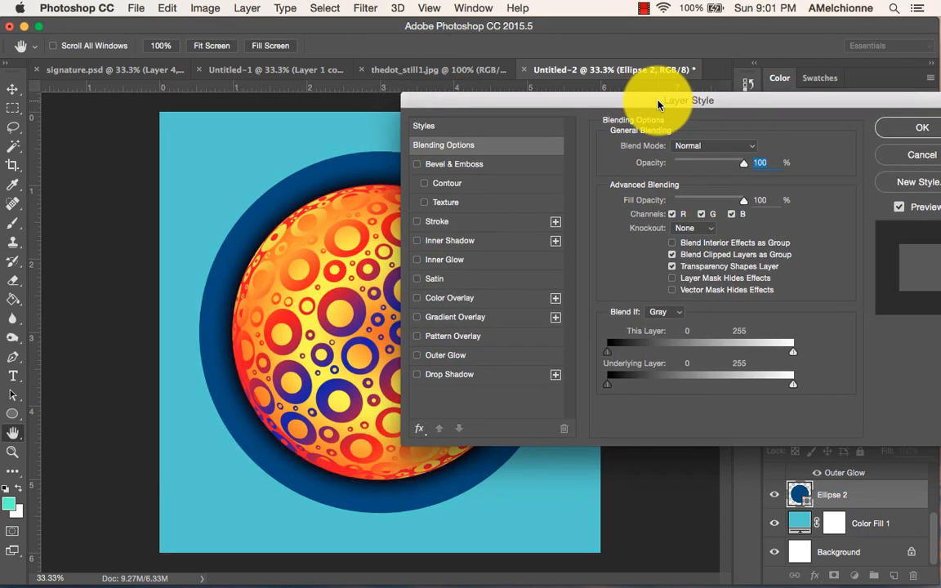
left_click(460, 337)
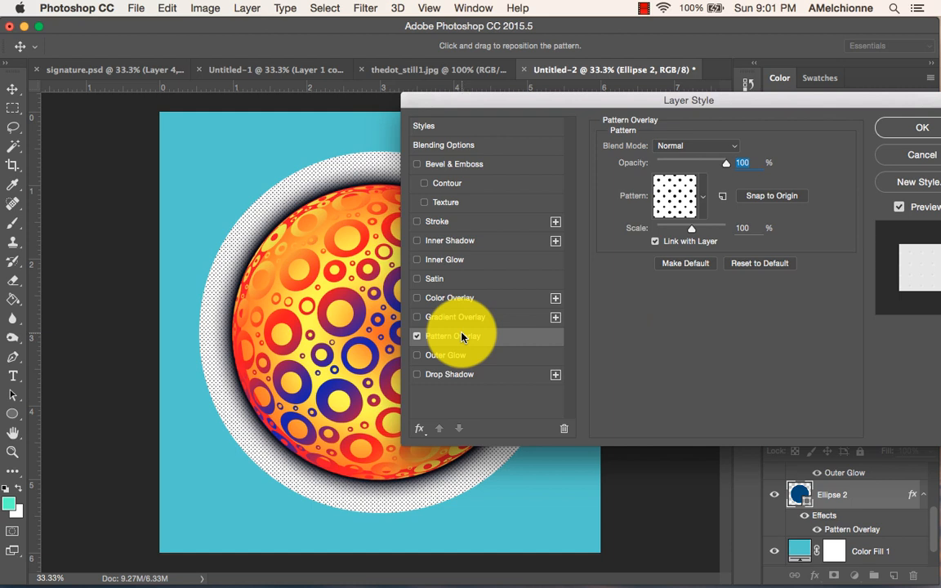
Try the concentric-squares pattern on Ellipse 2's Pattern Overlay, and choose the gray camouflage-like pattern instead
left_click(701, 191)
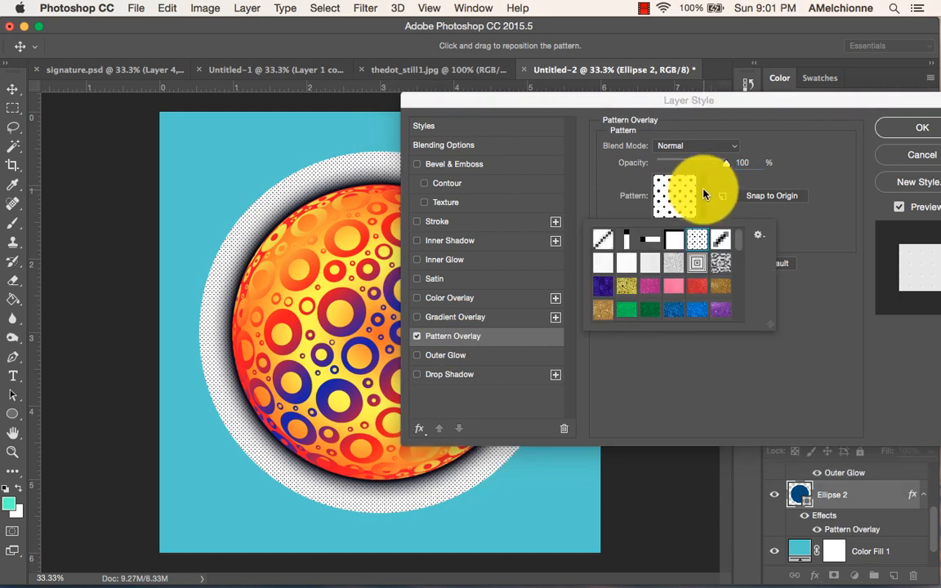
left_click(705, 267)
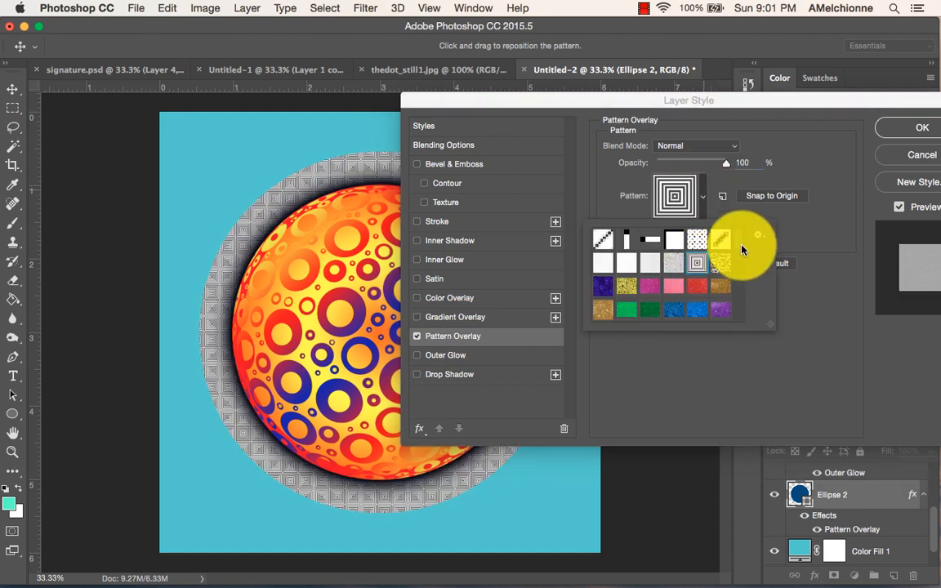
left_click(718, 272)
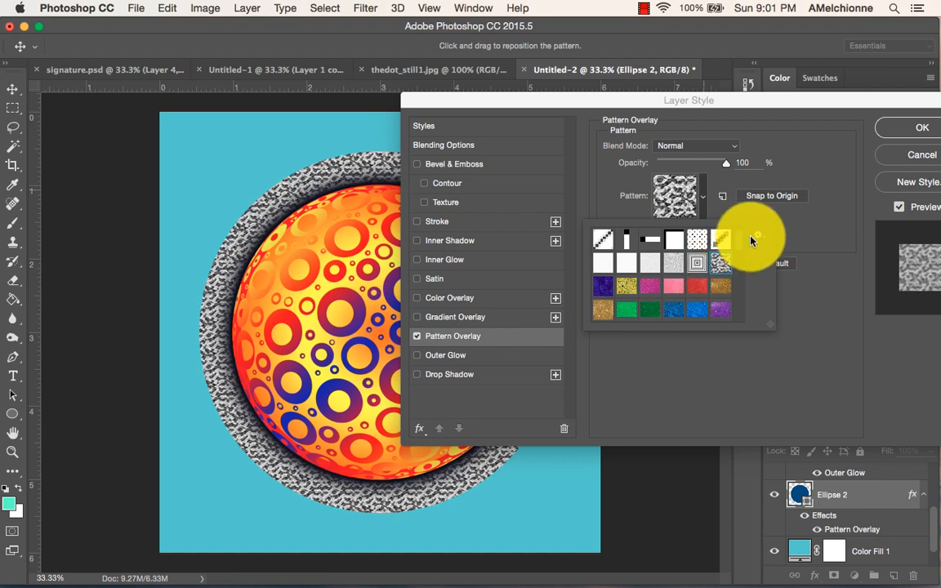
left_click_drag(740, 241, 709, 233)
left_click(765, 139)
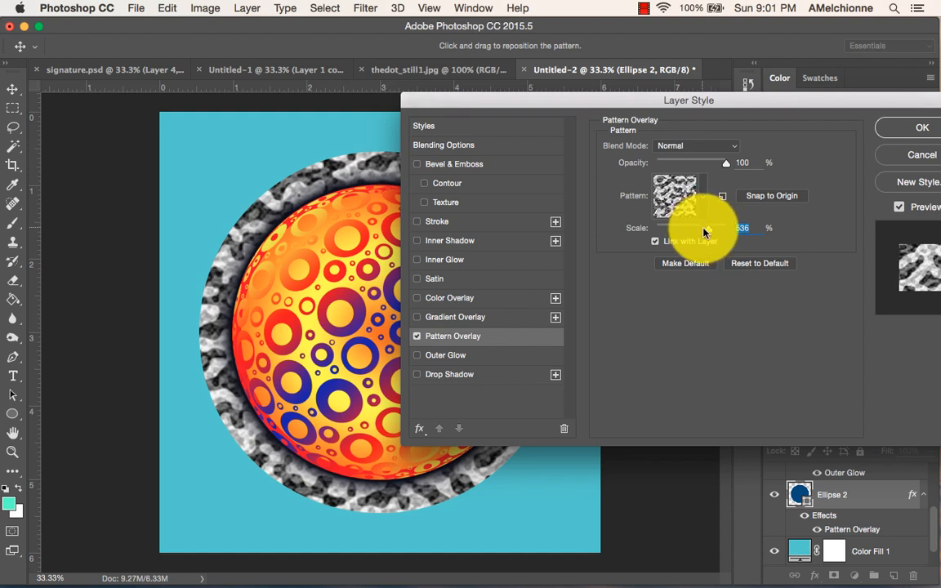
Set Ellipse 2's Pattern Overlay to 207% scale and 33% opacity, and apply the layer style
left_click_drag(705, 232, 696, 233)
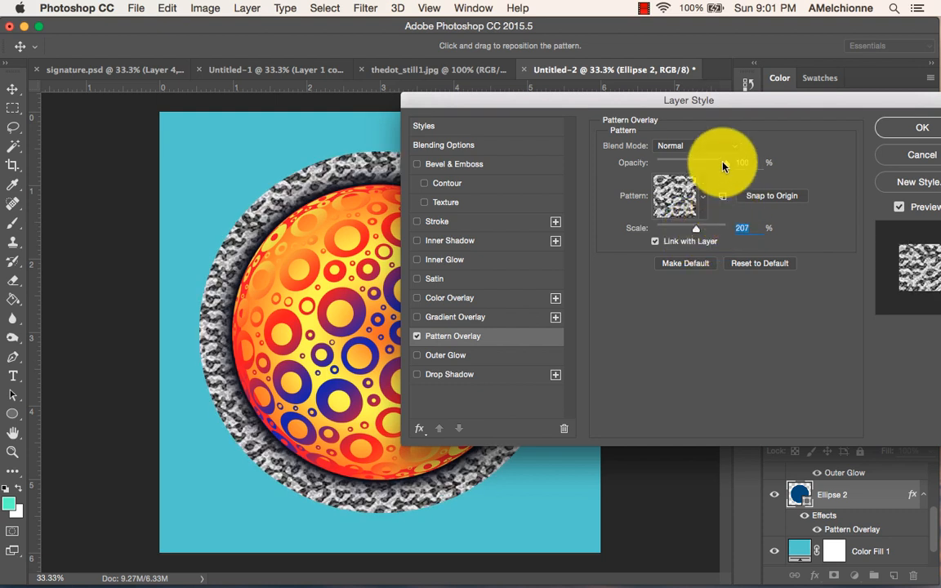
left_click_drag(723, 167, 679, 168)
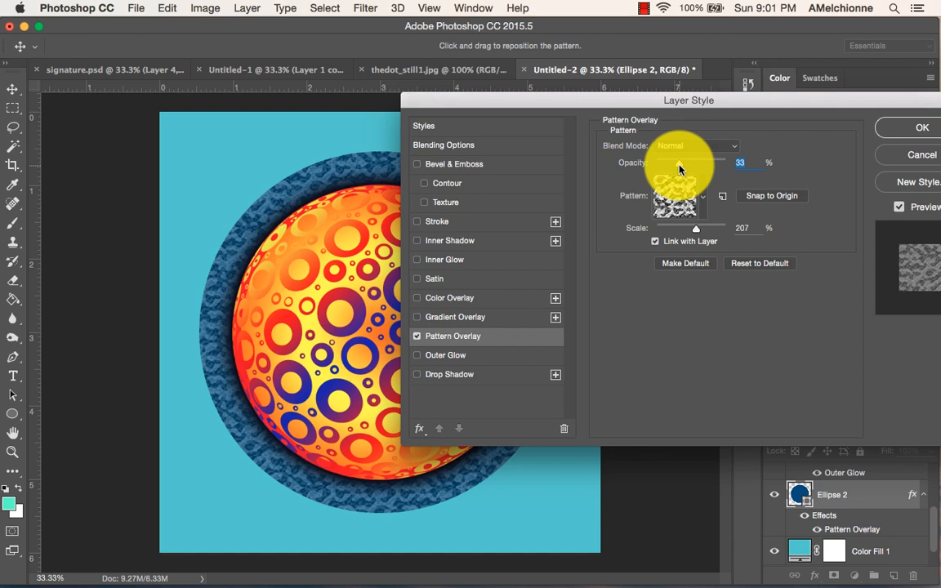
left_click(915, 127)
key("b")
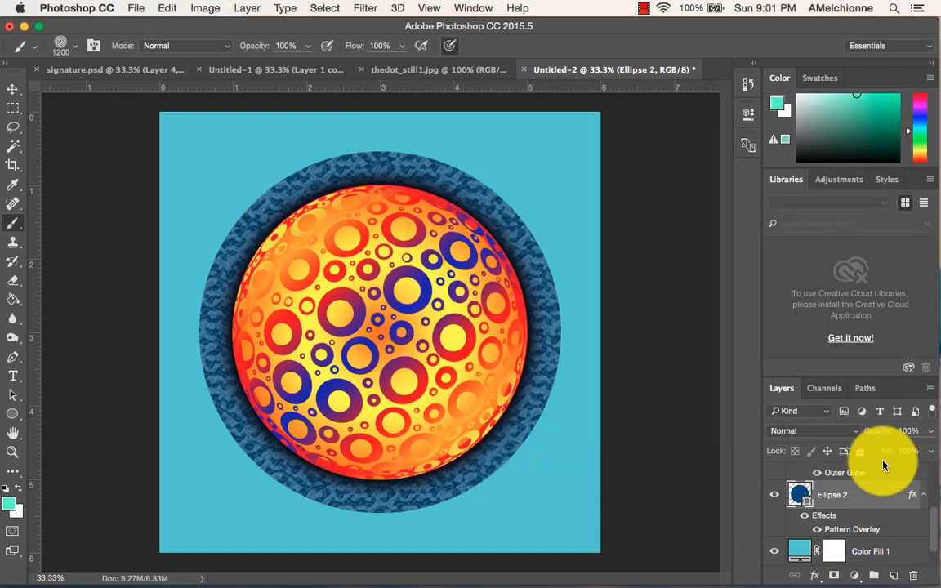
Add a Drop Shadow effect to Ellipse 2, enlarge the shadow around the circle, and apply the layer style
double_click(868, 505)
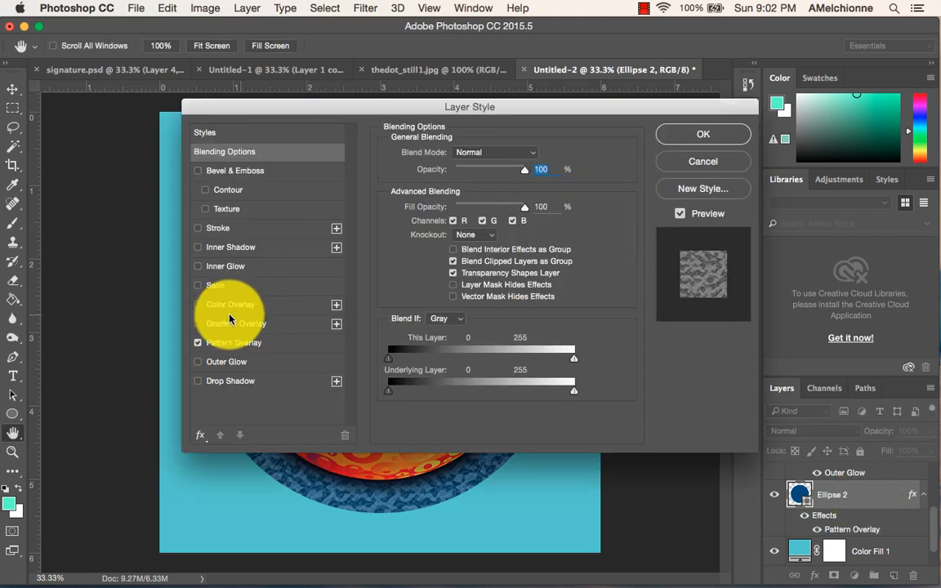
left_click(225, 380)
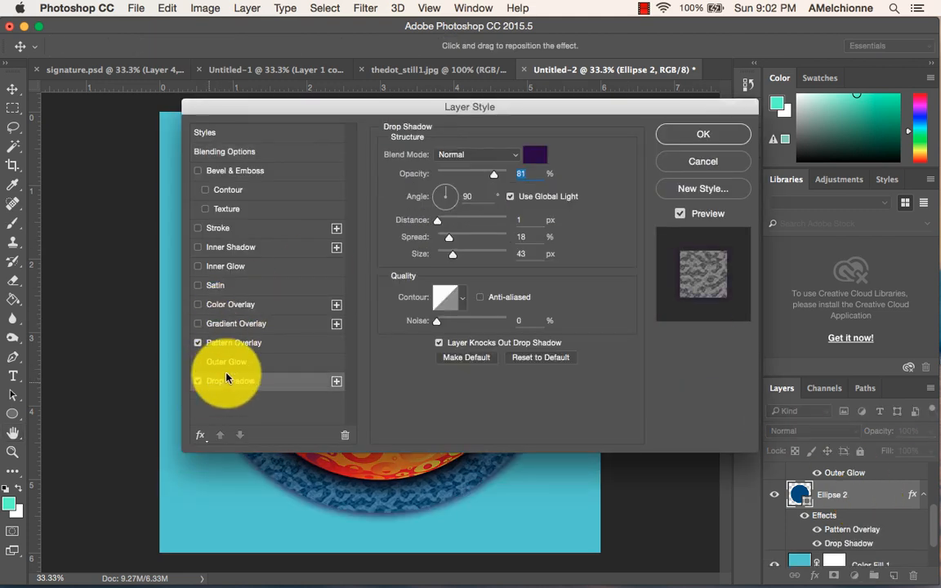
left_click_drag(527, 113, 679, 143)
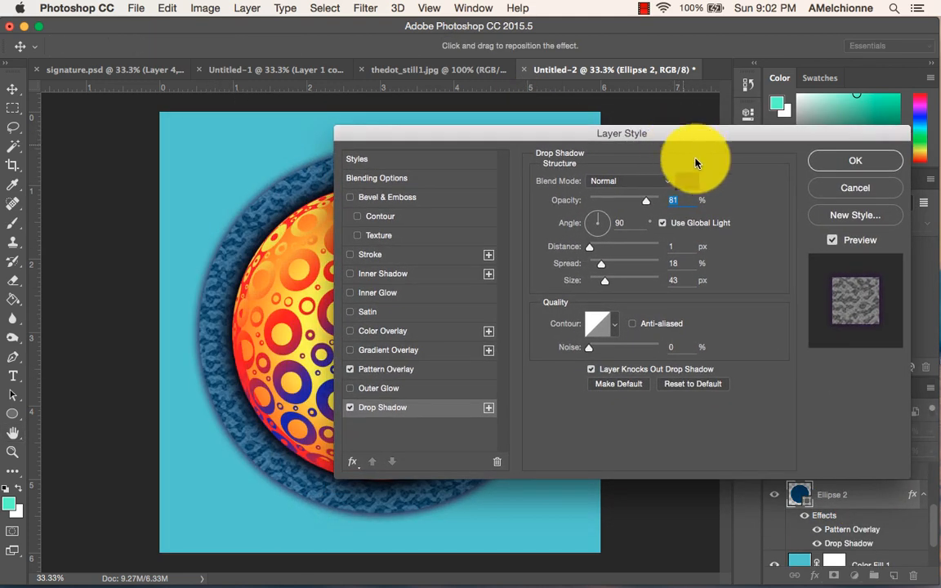
left_click(596, 217)
left_click_drag(593, 247, 620, 280)
left_click(835, 161)
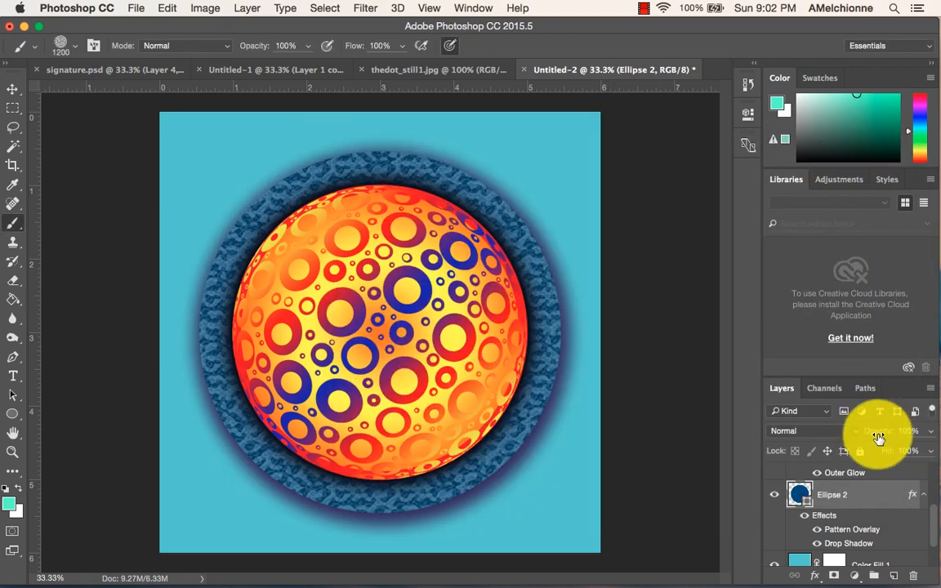
Select Layer 1 and choose the 2461 px dotted starburst brush preset
scroll(876, 490, "up", 3)
scroll(854, 484, "up", 2)
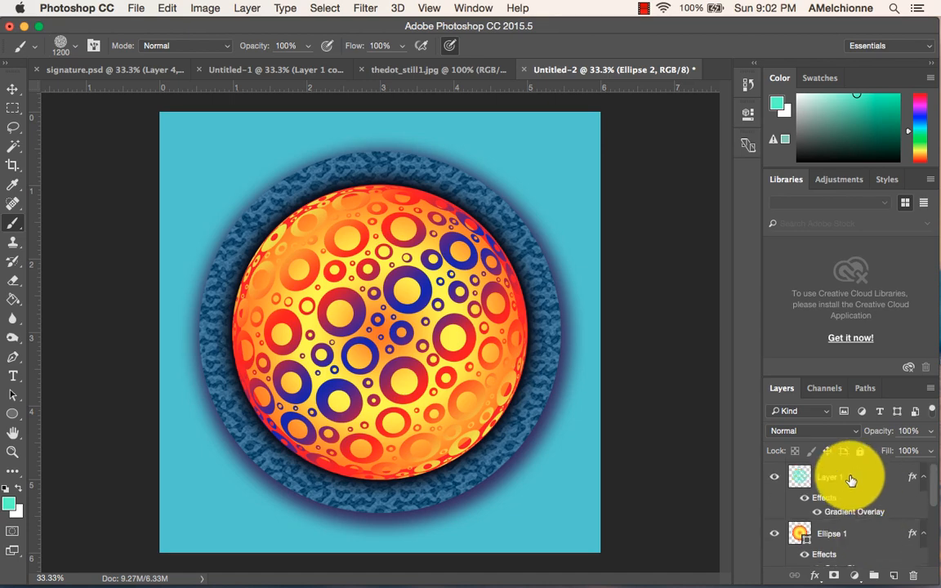
left_click(851, 479)
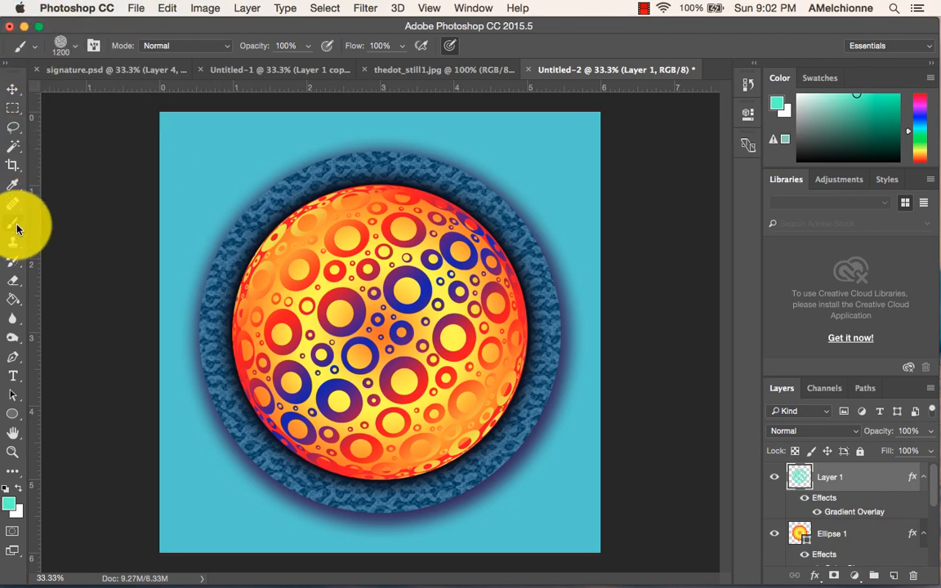
left_click(73, 51)
scroll(261, 284, "up", 5)
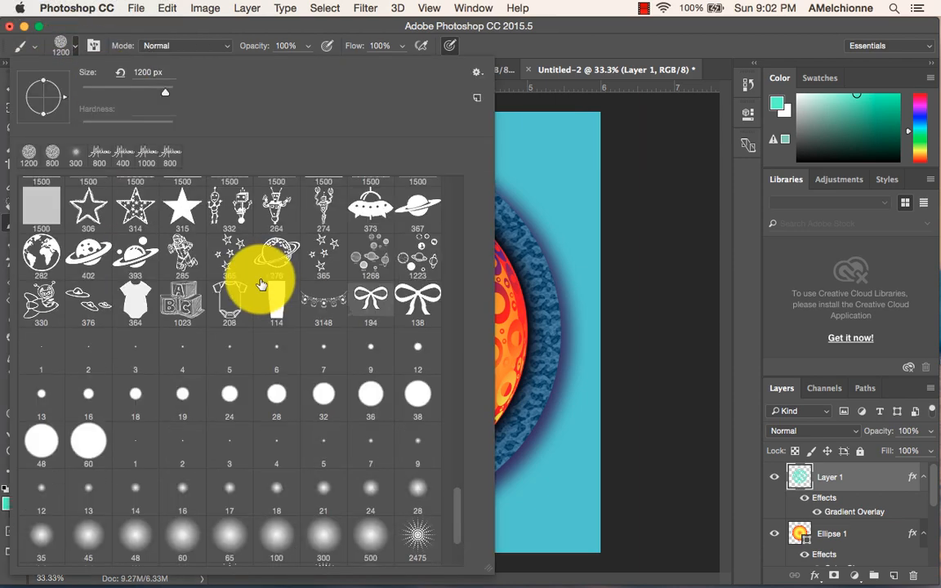
scroll(261, 284, "down", 5)
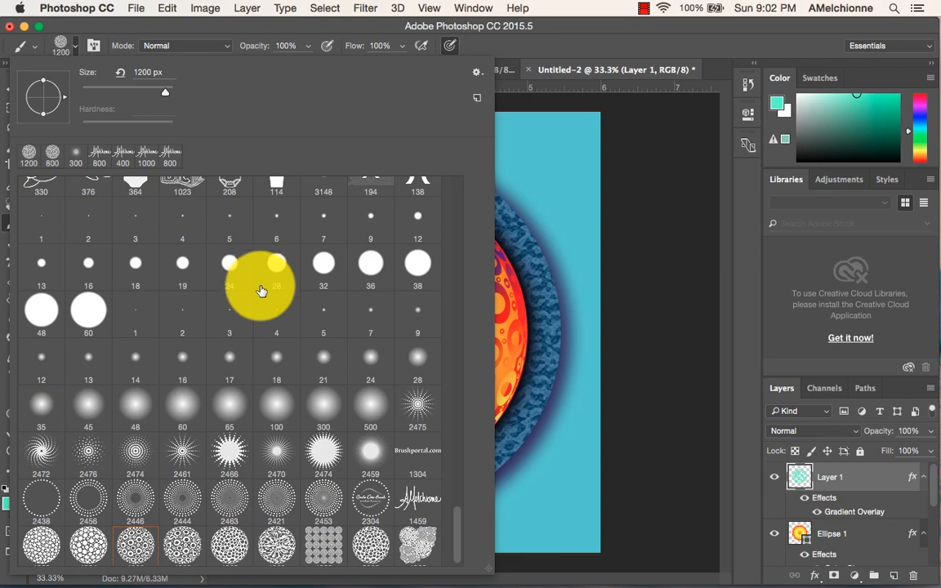
left_click(193, 458)
left_click(326, 26)
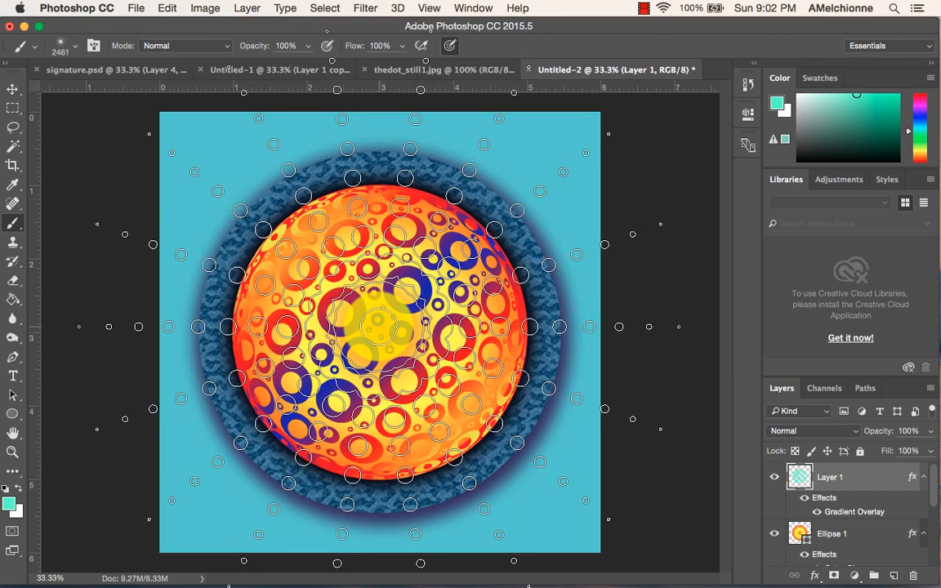
Enlarge the dotted starburst brush to 2500 px
key("bracketright")
key("bracketright")
key("bracketright")
key("bracketright")
key("bracketright")
key("bracketright")
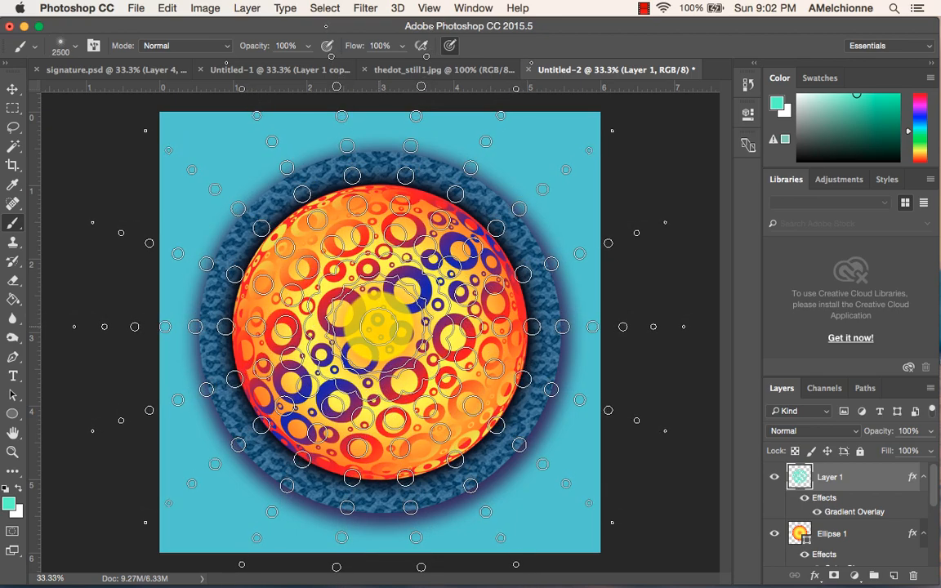
Resize the dotted starburst brush to 1900 px
key("bracketright")
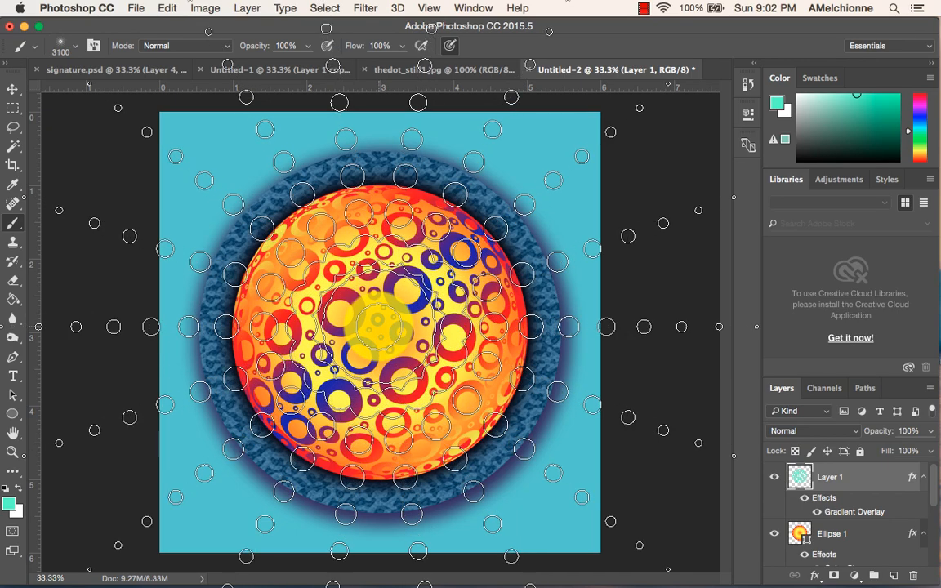
key("bracketleft")
key("bracketleft")
key("bracketleft")
key("bracketleft")
key("bracketleft")
key("bracketleft")
key("bracketleft")
key("bracketleft")
key("bracketleft")
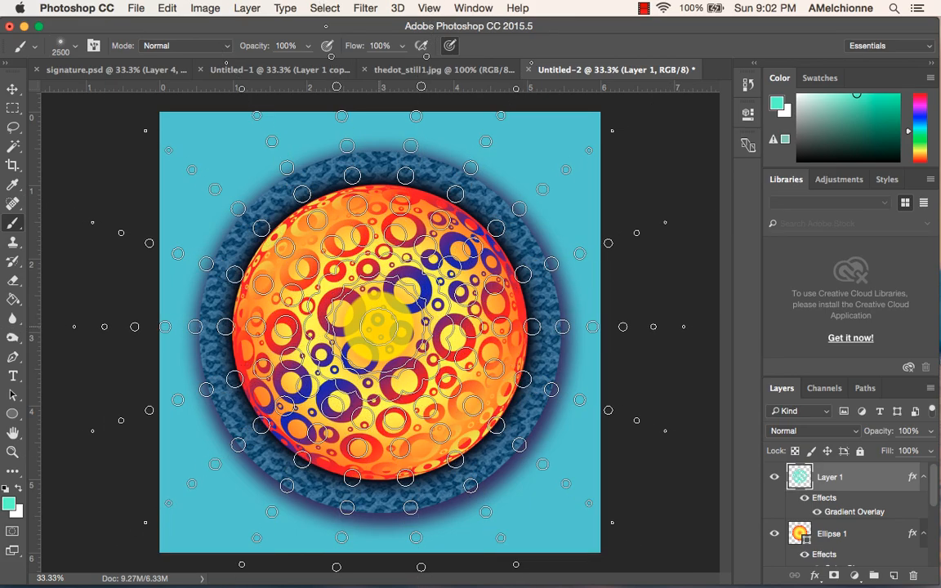
key("bracketleft")
key("bracketleft")
key("bracketleft")
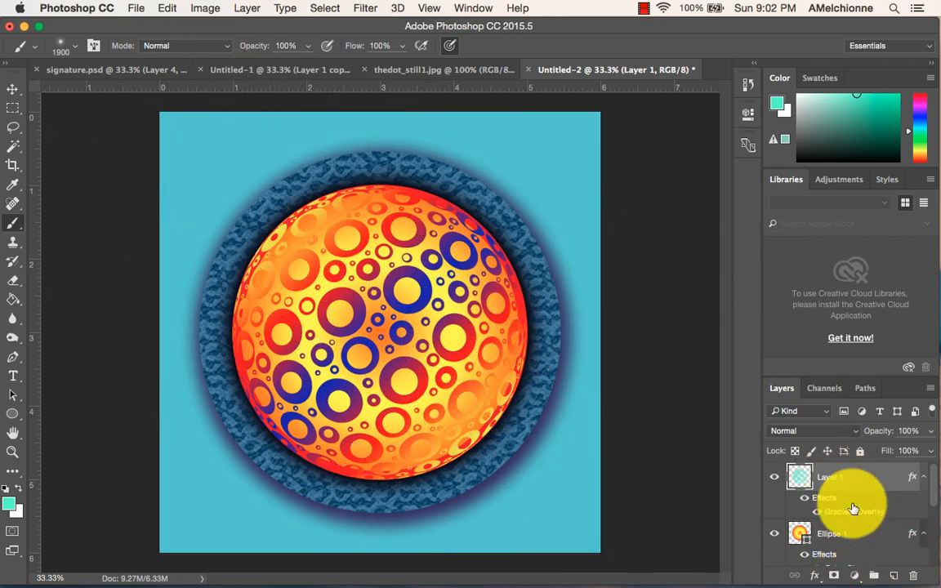
Add a new layer above Layer 1 and stamp one teal dotted starburst near each of the four canvas corners
left_click(894, 576)
left_click(715, 395)
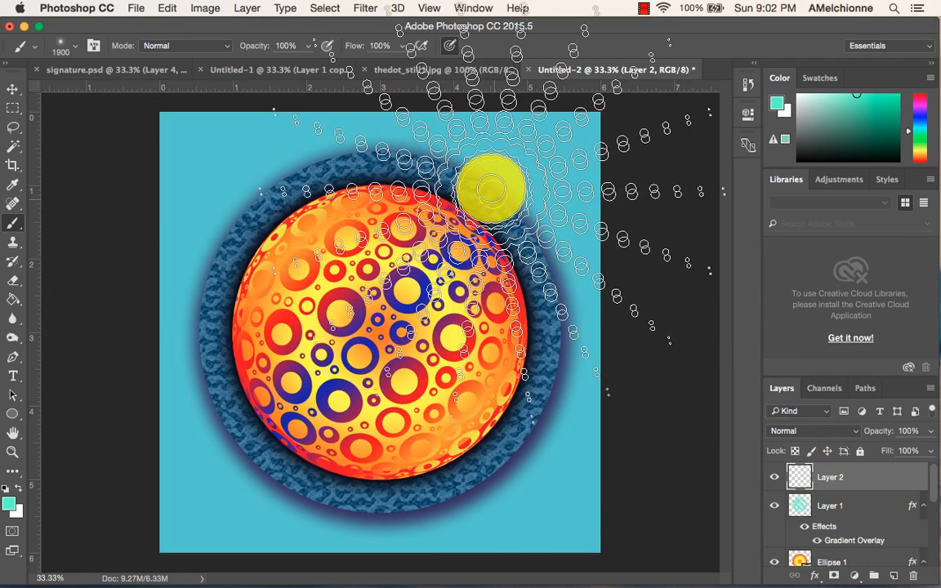
left_click(502, 199)
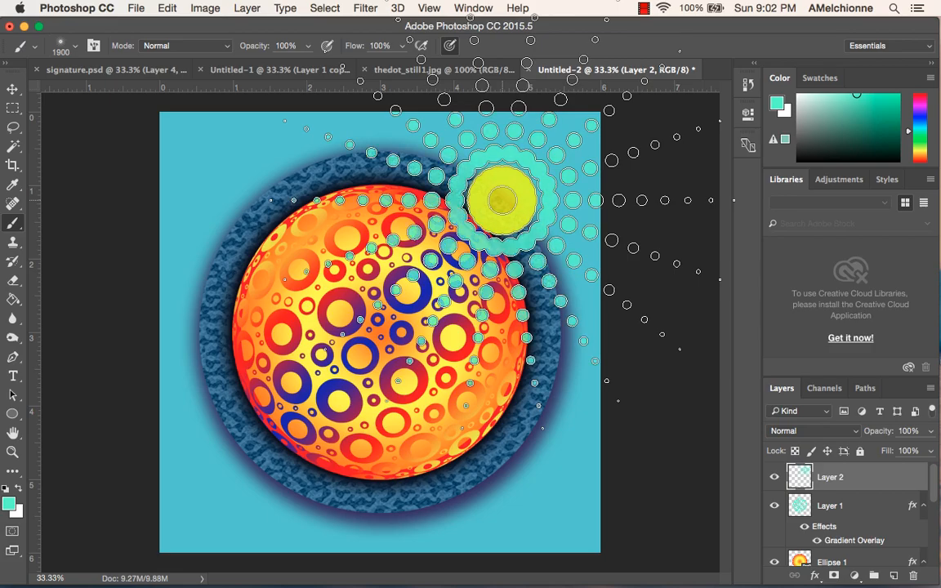
left_click(263, 454)
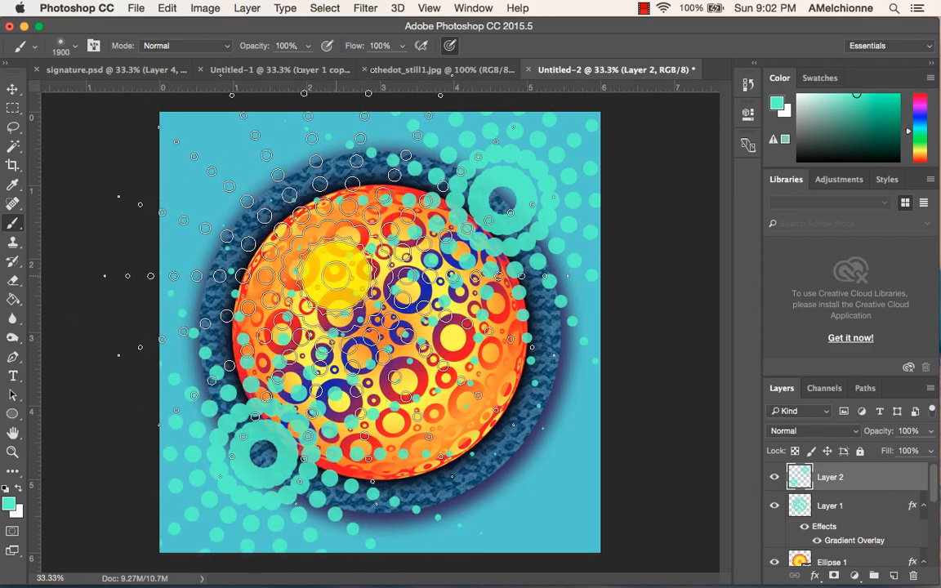
left_click(224, 174)
left_click(562, 507)
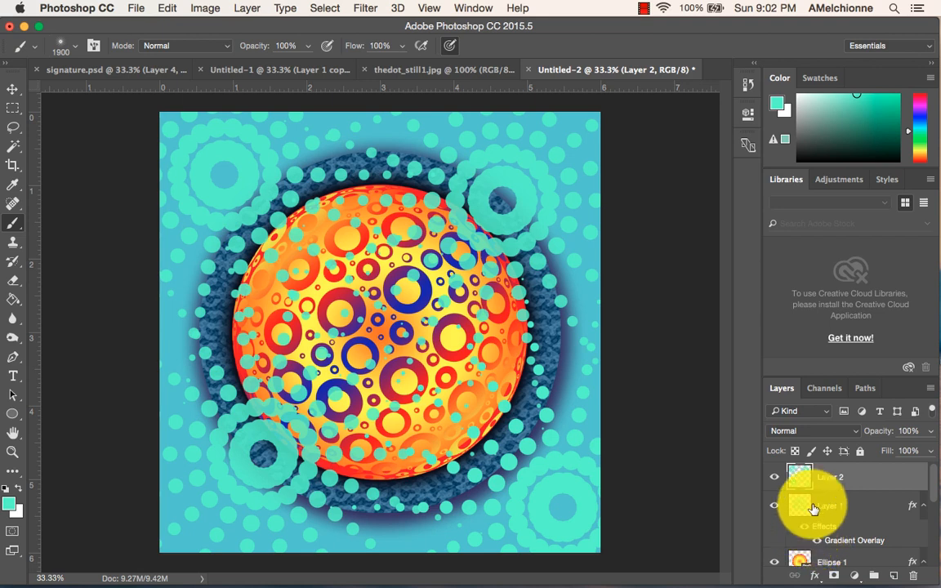
Toggle Layer 2's visibility to check the stamps and move the layer below Ellipse 1 in the stack
left_click(773, 480)
left_click(773, 481)
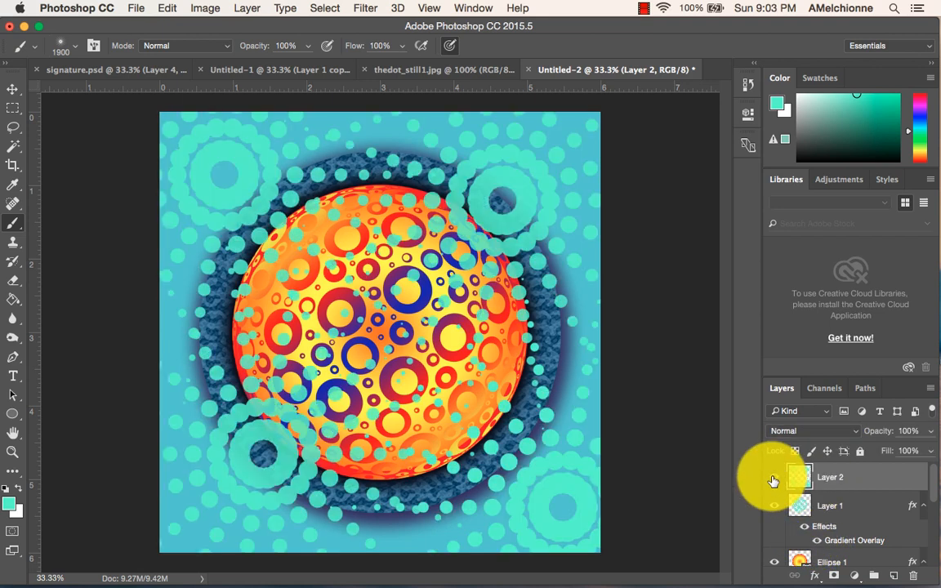
scroll(851, 551, "down", 5)
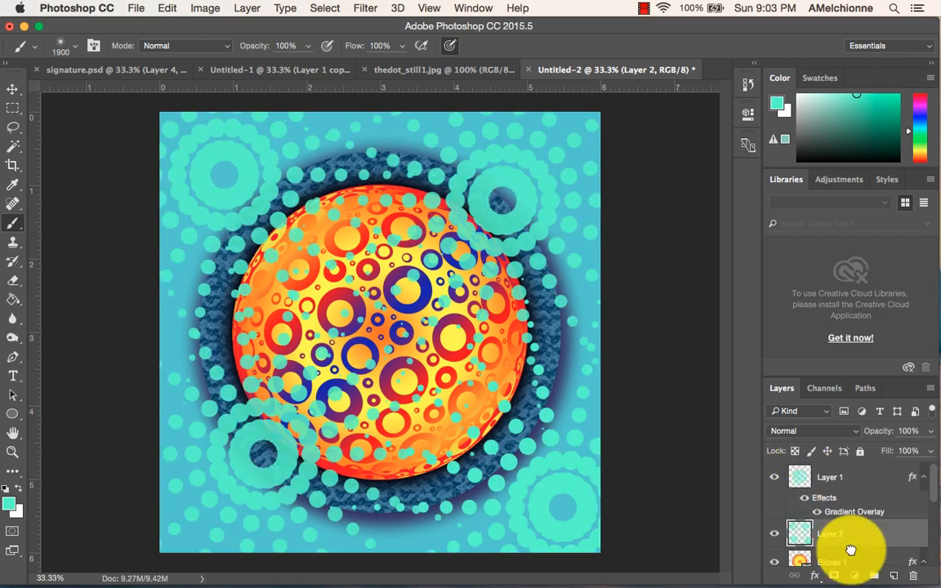
scroll(861, 505, "down", 2)
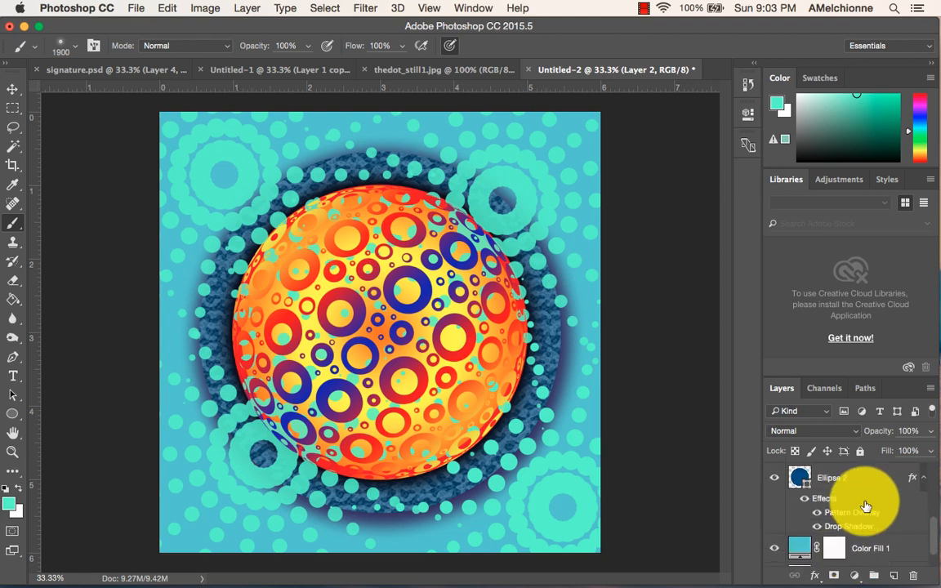
Close the Libraries tab group and move Layer 2 below Ellipse 2, directly above Color Fill 1
left_click(930, 179)
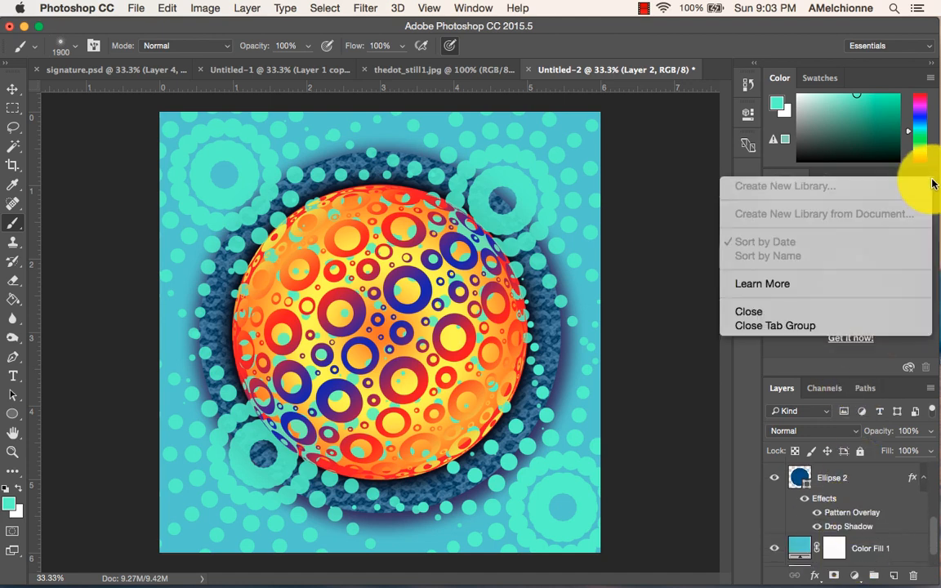
left_click(813, 325)
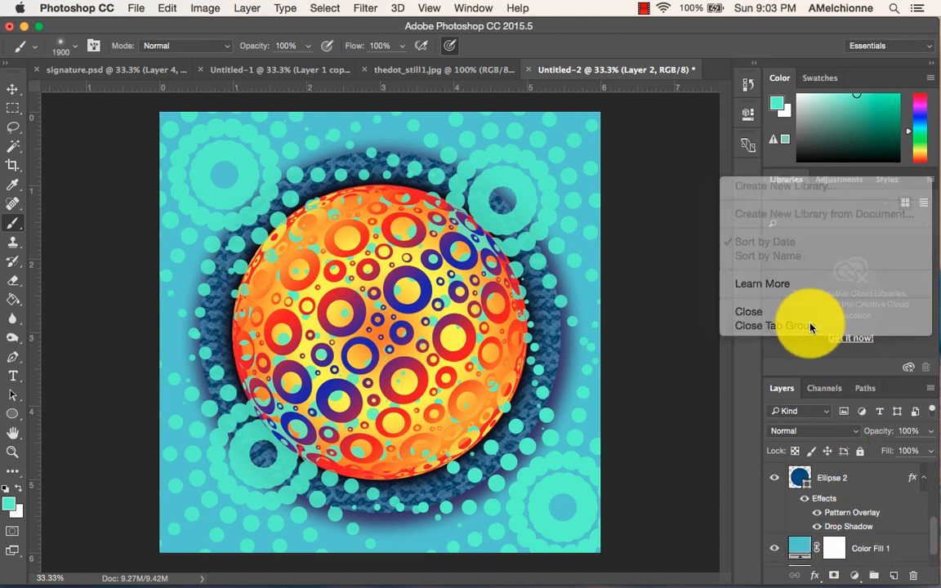
left_click_drag(840, 317, 852, 466)
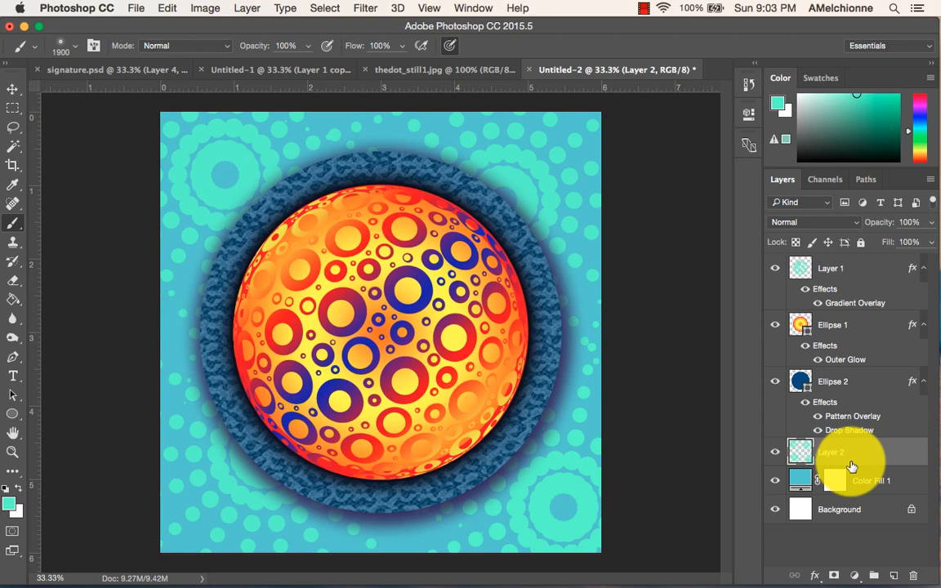
Add a Color Overlay effect to Layer 2 with the overlay opacity at 24%
double_click(800, 463)
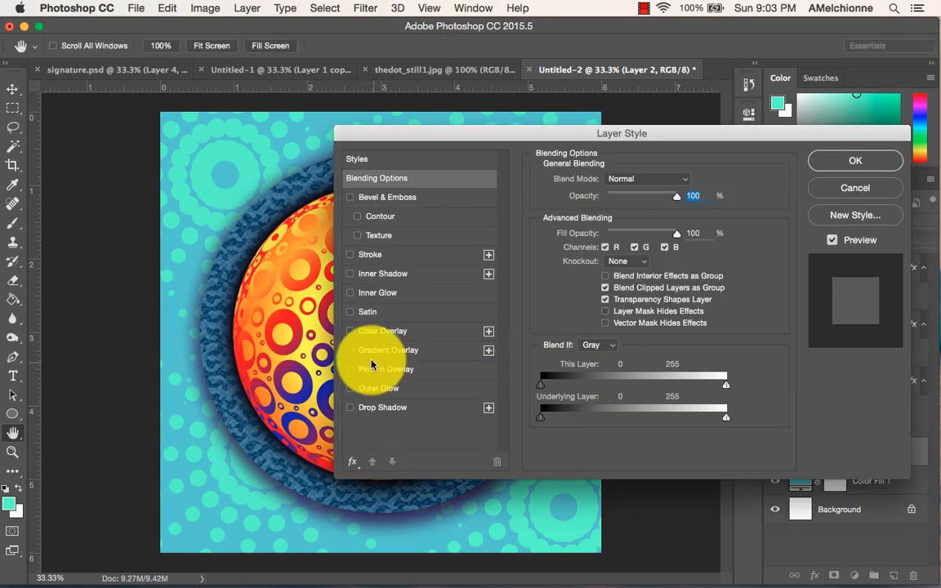
left_click(372, 330)
left_click_drag(539, 134, 526, 260)
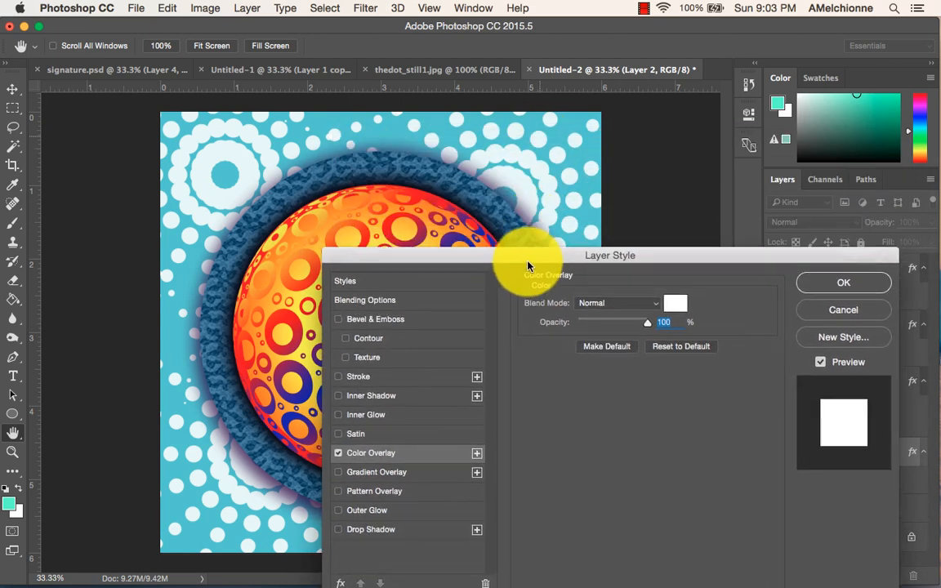
left_click_drag(646, 329, 594, 332)
Try red shades for Layer 2's Color Overlay and settle on a light pink
left_click(675, 311)
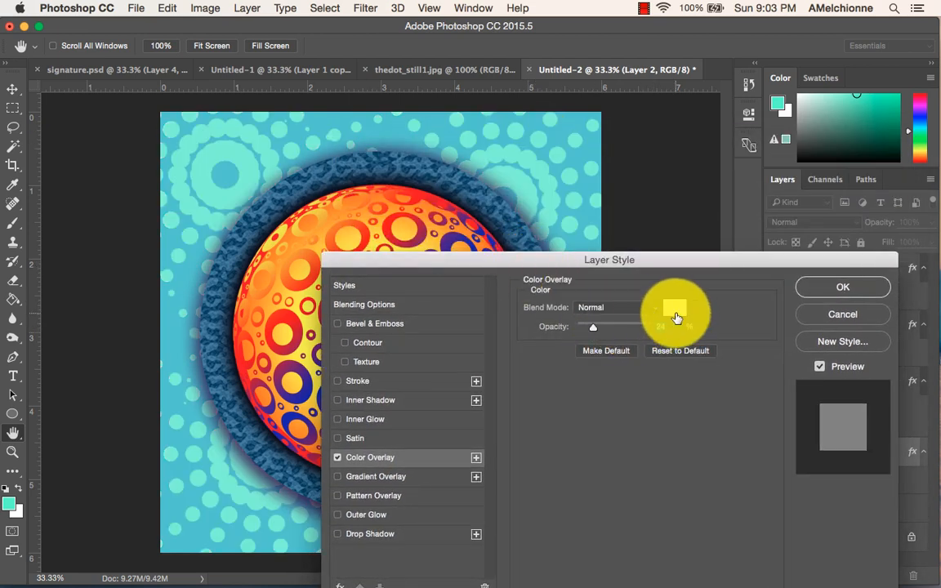
left_click(588, 308)
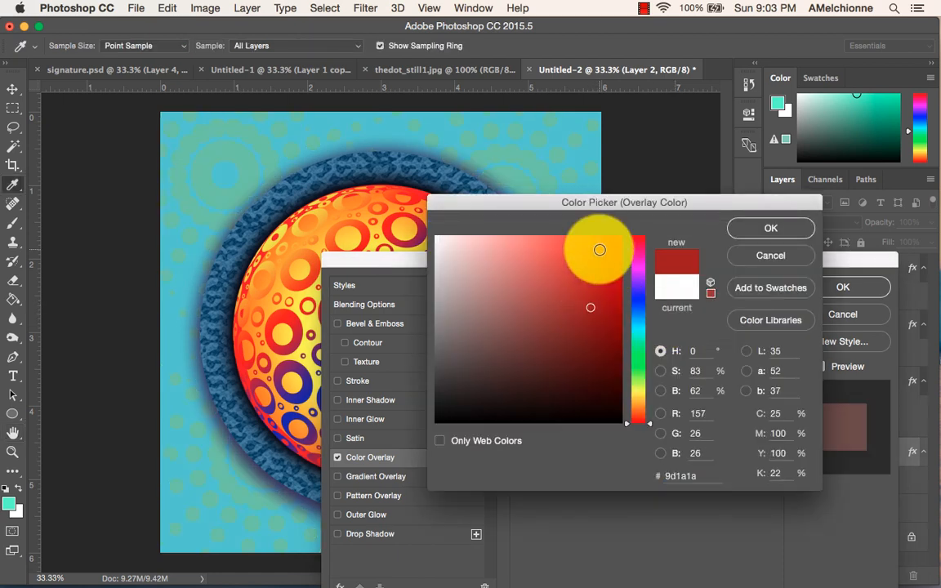
left_click(601, 248)
left_click(624, 242)
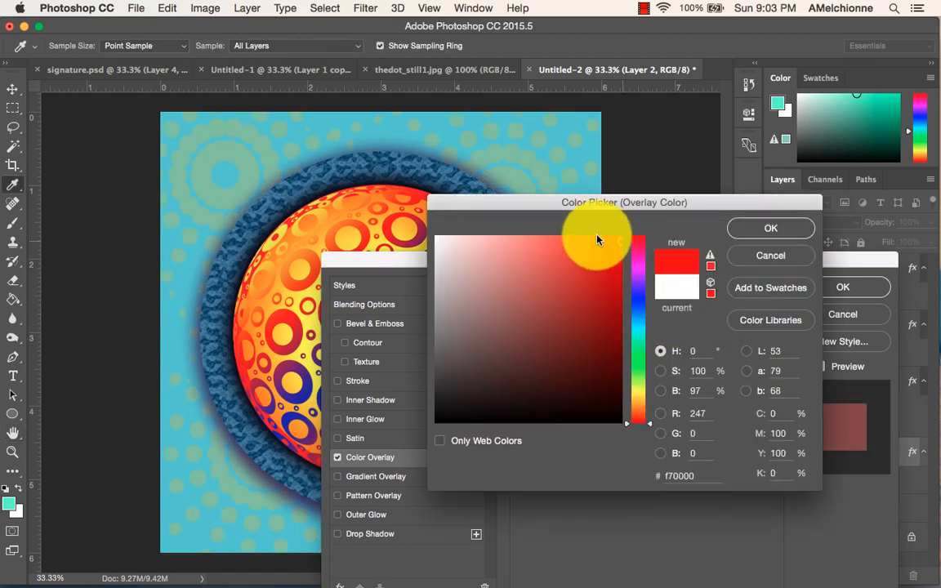
left_click(504, 237)
left_click(491, 236)
left_click(771, 231)
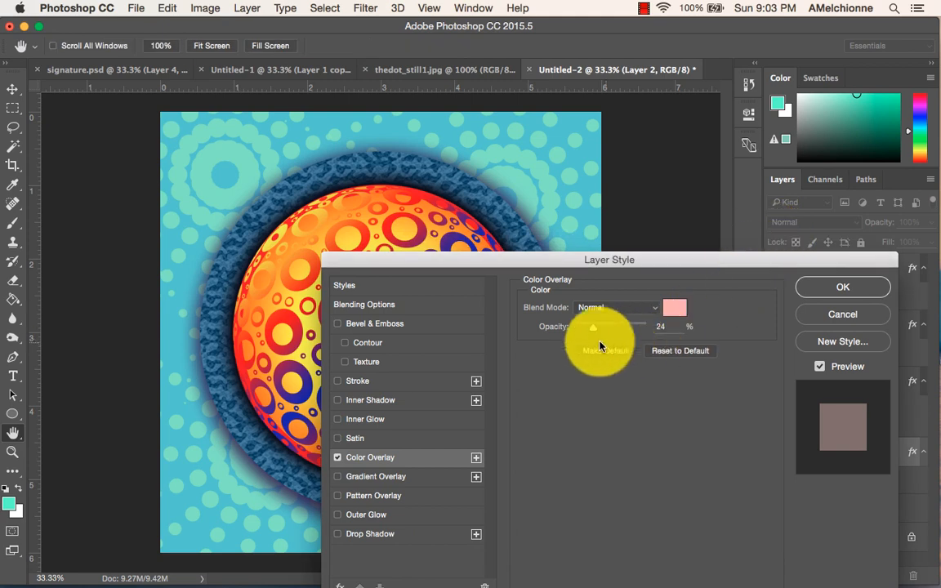
Set Layer 2's Color Overlay opacity to 100% and apply the layer style
left_click_drag(603, 332, 666, 328)
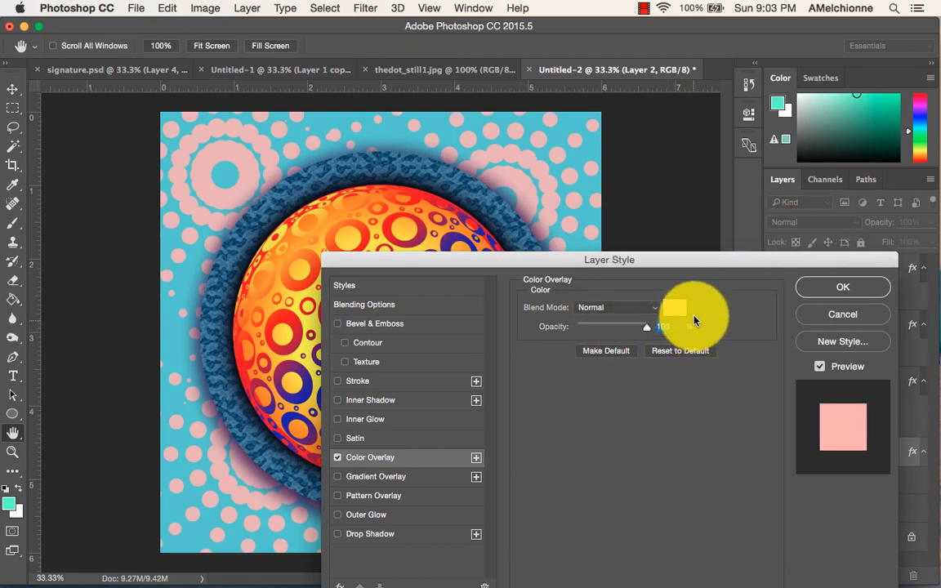
left_click_drag(672, 261, 746, 249)
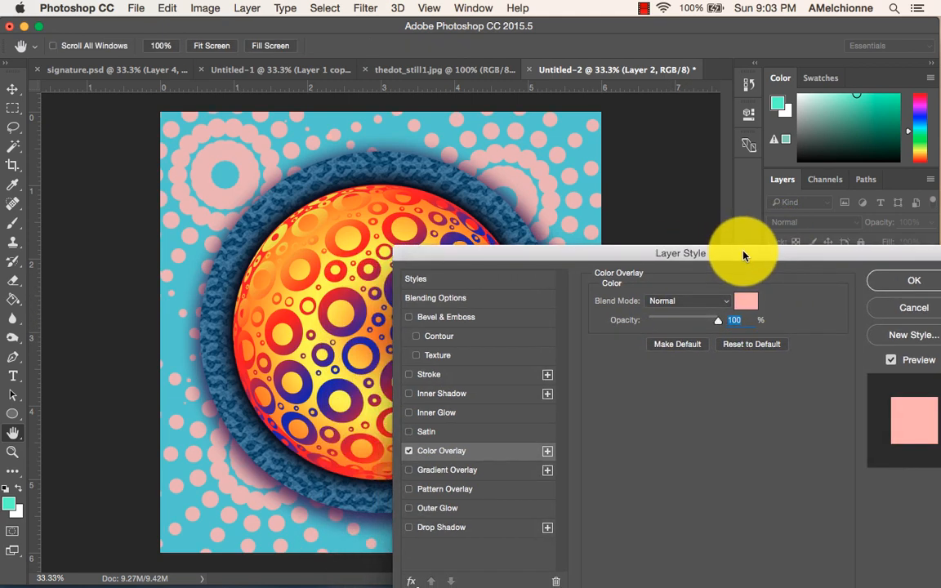
left_click(885, 282)
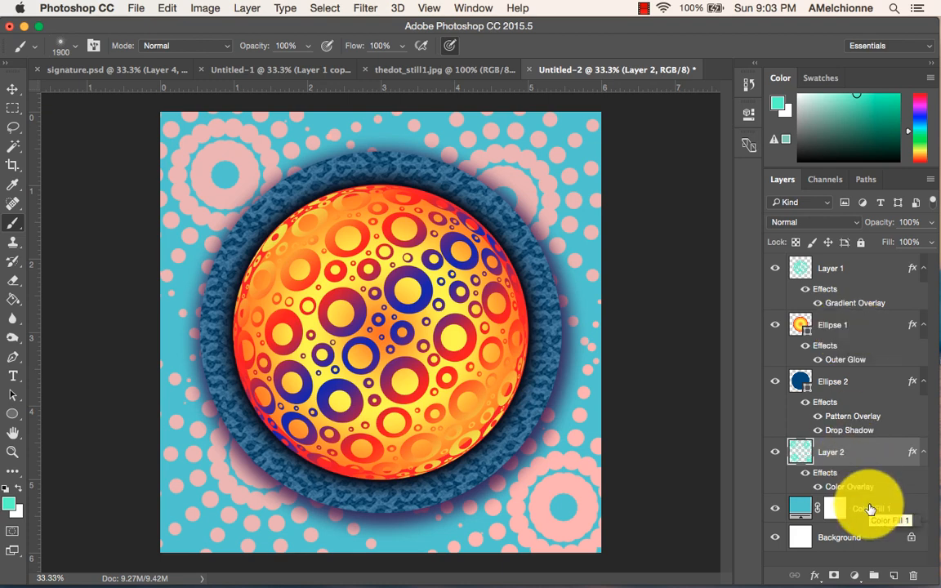
Add a new layer above Ellipse 2 and set up a 28 px hard round brush in dark teal
left_click(847, 383)
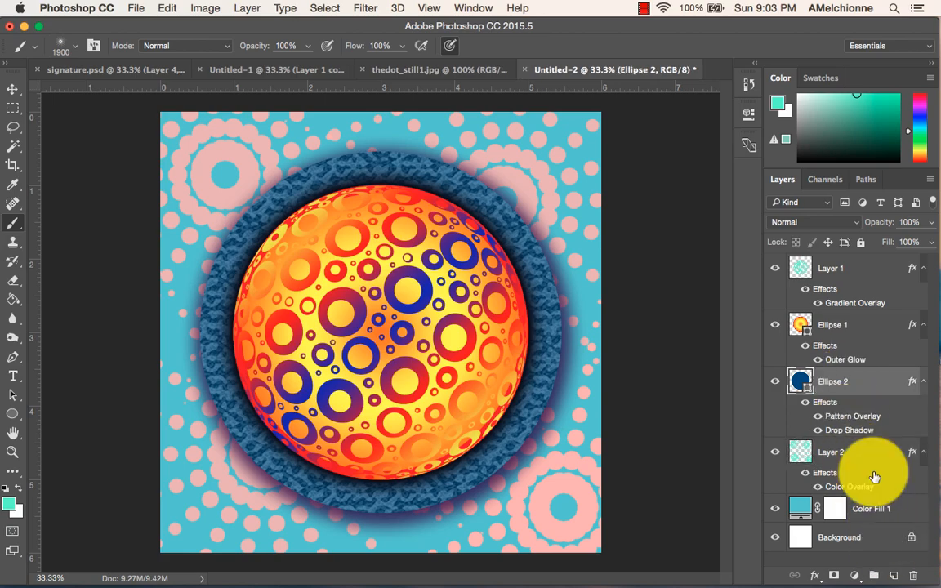
left_click(896, 573)
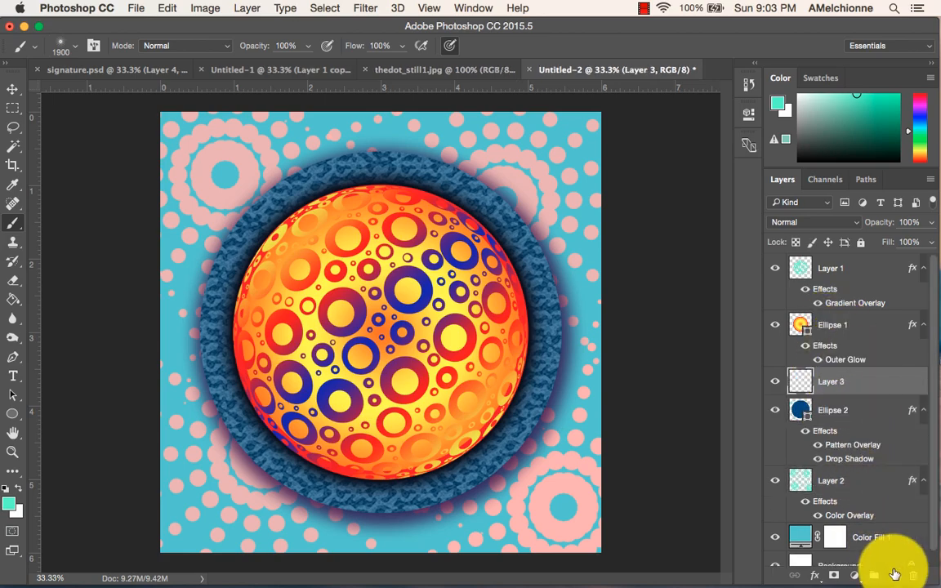
left_click(76, 49)
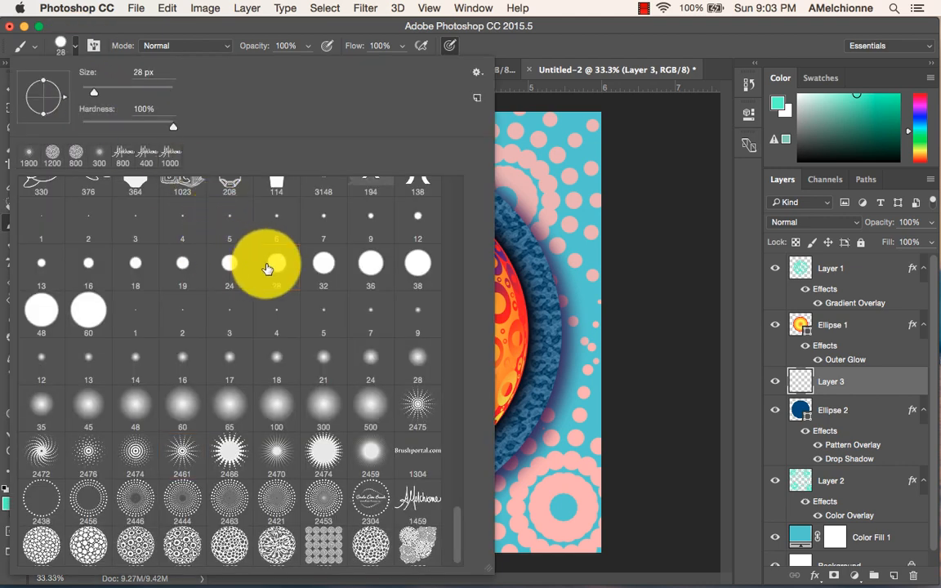
left_click(243, 24)
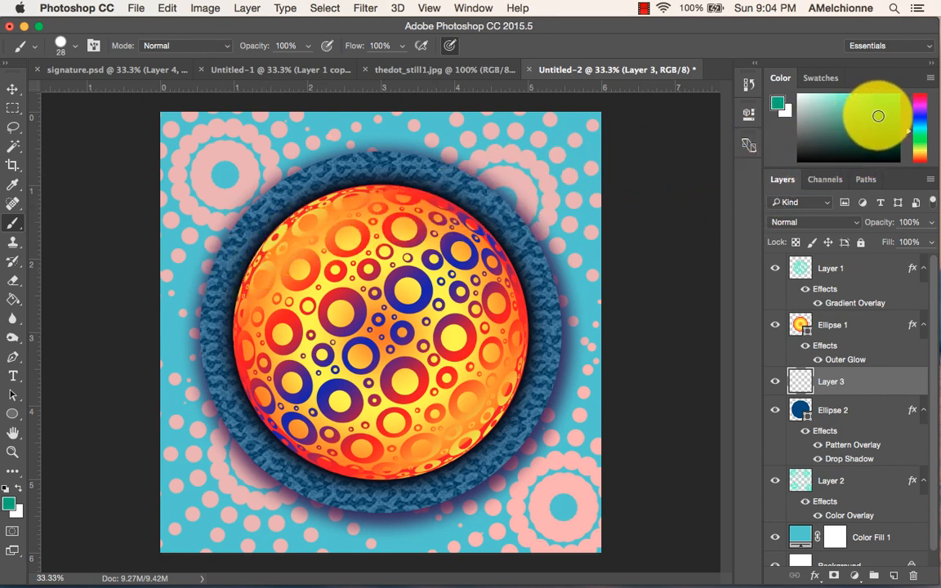
Paint looping dark teal squiggles around the blue ring on Layer 3, turning off pen-pressure size control partway through
left_click(289, 151)
mouse_move(259, 162)
left_mouse_down()
mouse_move(236, 178)
mouse_move(223, 177)
mouse_move(189, 205)
mouse_move(223, 195)
mouse_move(233, 204)
mouse_move(205, 268)
mouse_move(253, 189)
left_mouse_up()
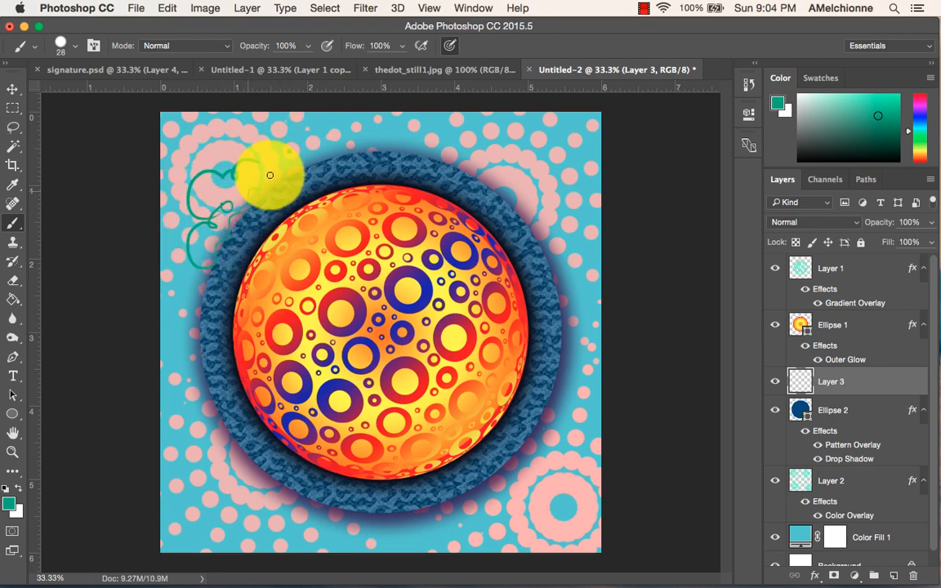
left_click_drag(299, 150, 370, 140)
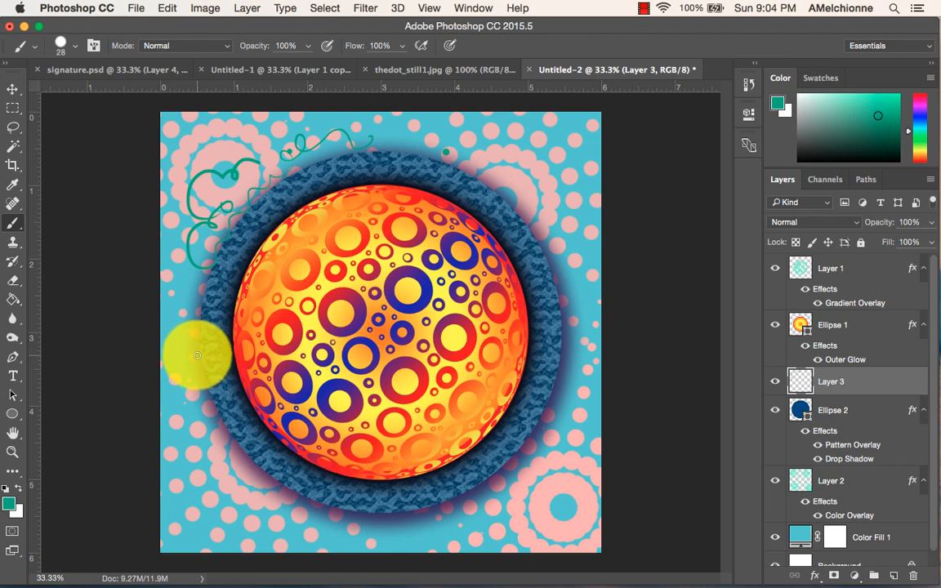
mouse_move(197, 355)
left_mouse_down()
mouse_move(185, 384)
mouse_move(257, 466)
mouse_move(310, 499)
mouse_move(360, 490)
left_mouse_up()
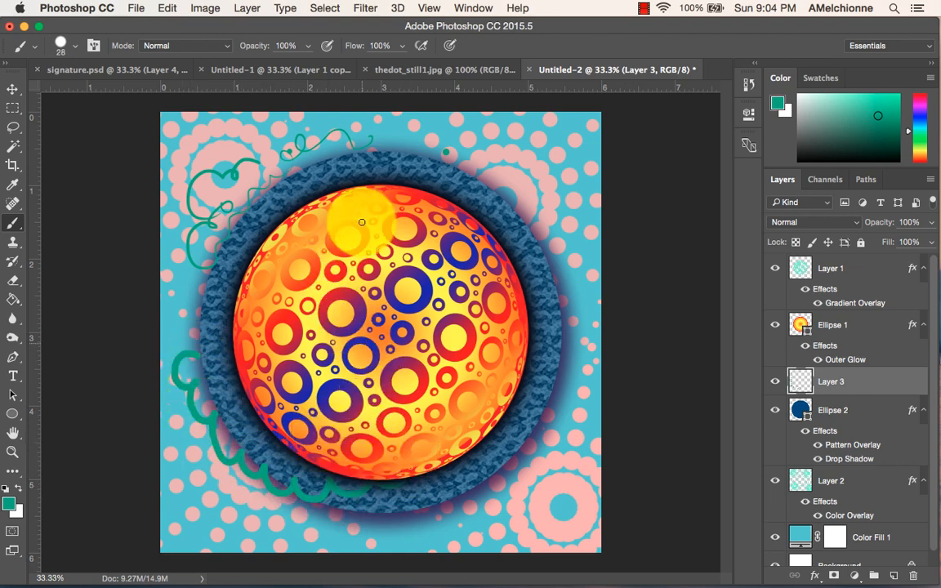
mouse_move(362, 222)
left_mouse_down()
mouse_move(479, 153)
mouse_move(489, 246)
mouse_move(505, 307)
mouse_move(527, 335)
mouse_move(531, 395)
mouse_move(478, 408)
mouse_move(509, 487)
mouse_move(456, 471)
mouse_move(410, 507)
mouse_move(405, 466)
mouse_move(328, 489)
mouse_move(298, 391)
mouse_move(234, 327)
mouse_move(261, 212)
mouse_move(299, 180)
mouse_move(341, 197)
mouse_move(393, 166)
mouse_move(424, 169)
mouse_move(432, 202)
mouse_move(498, 248)
mouse_move(457, 292)
left_mouse_up()
Switch to the 1 px hard round brush preset
right_click(300, 152)
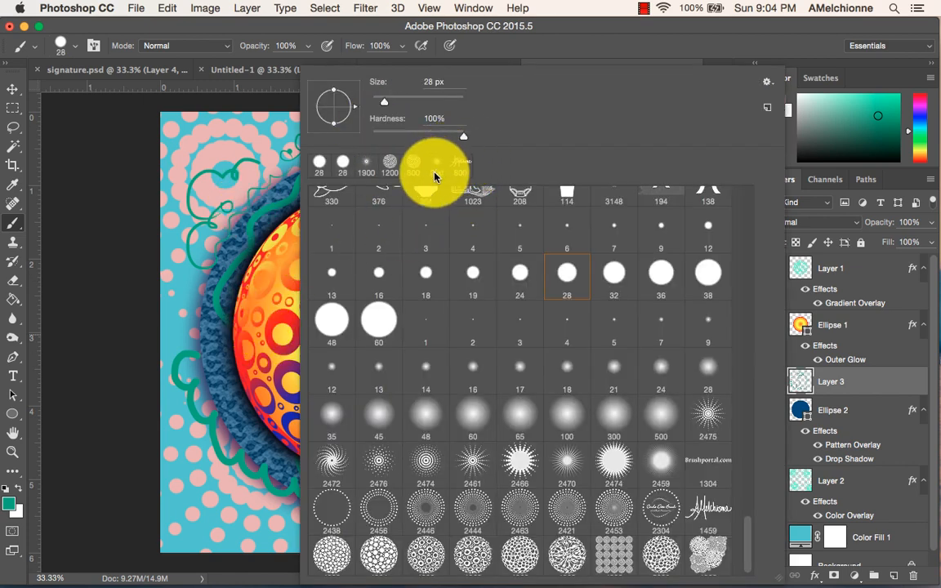
left_click(472, 275)
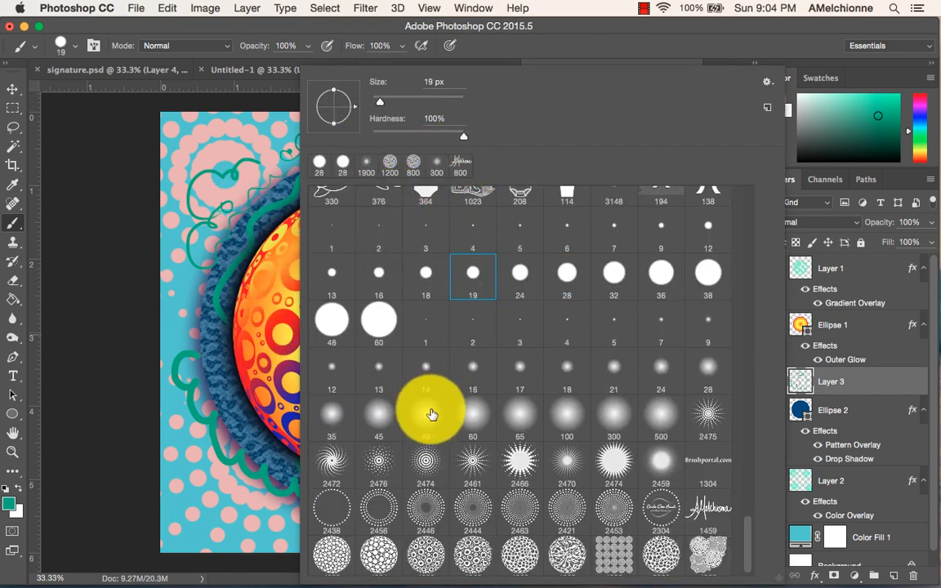
left_click(330, 230)
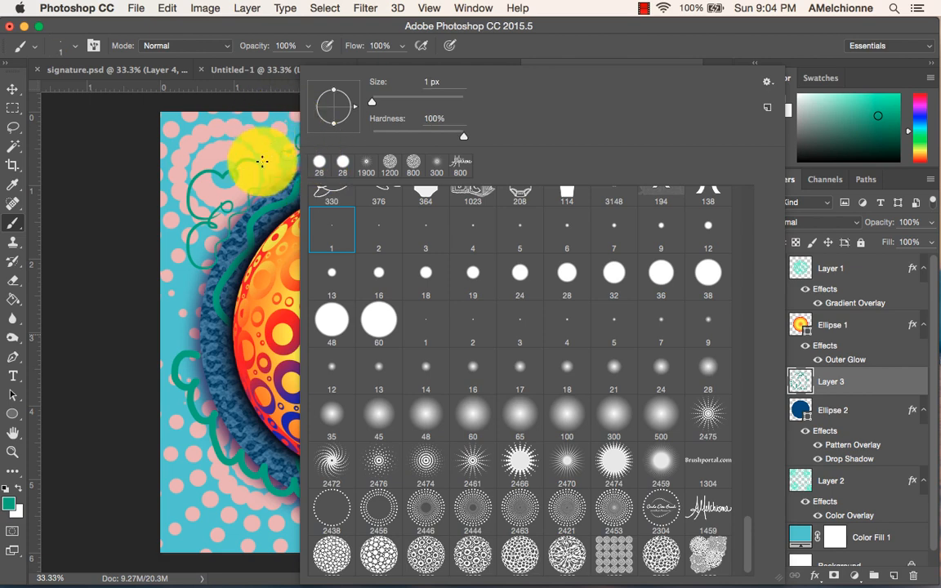
left_click(262, 161)
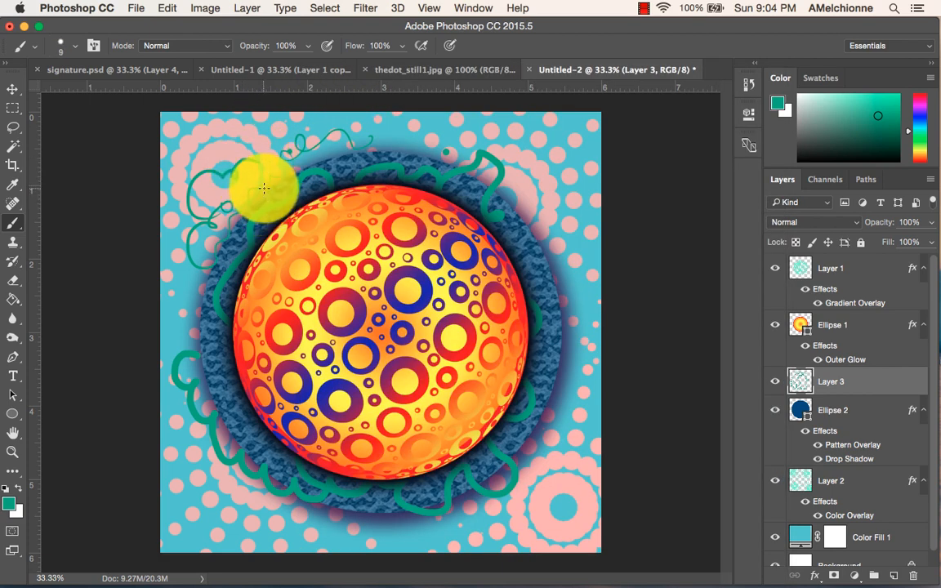
Enlarge the hard round brush to 90 px and paint a thick wavy teal stroke along the blue ring's right side
key("bracketright")
key("bracketright")
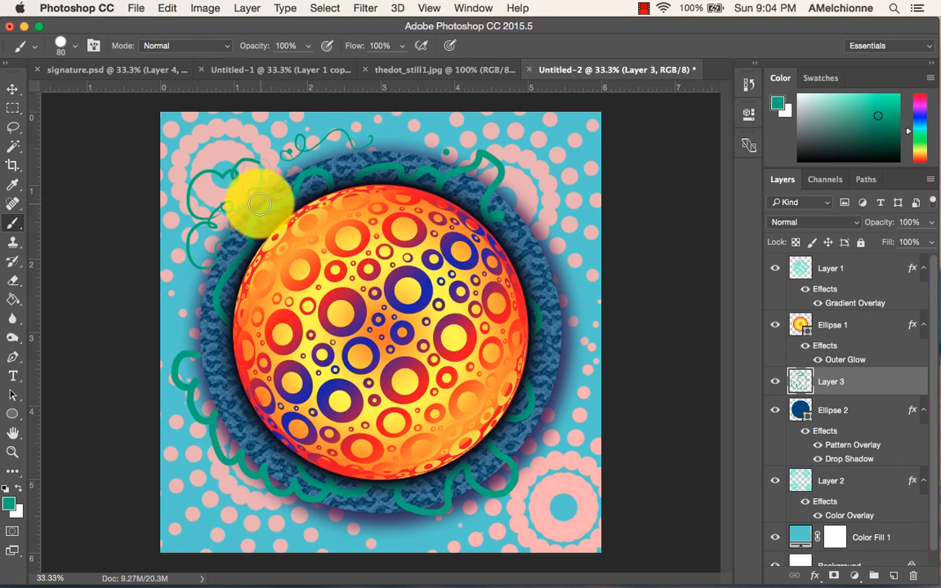
key("bracketright")
mouse_move(259, 204)
left_mouse_down()
mouse_move(425, 144)
mouse_move(508, 196)
mouse_move(550, 245)
mouse_move(547, 418)
mouse_move(505, 416)
mouse_move(491, 472)
mouse_move(497, 504)
left_mouse_up()
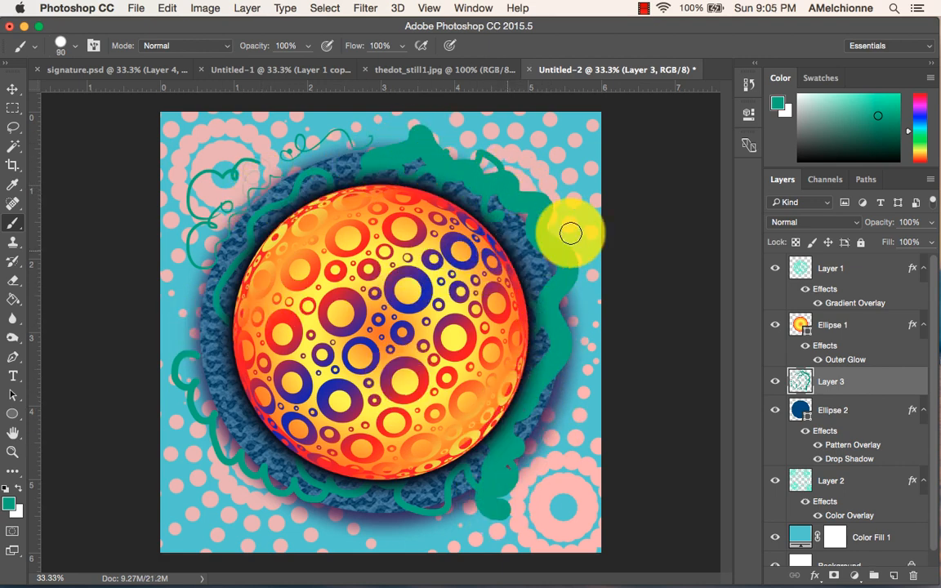
Hide the painted squiggles on Layer 3
left_click(774, 381)
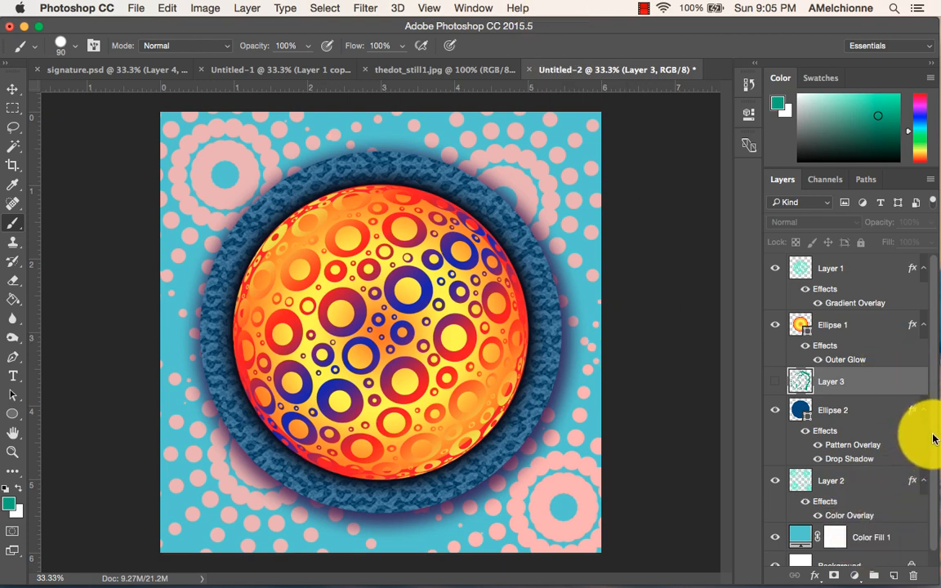
left_click(838, 335)
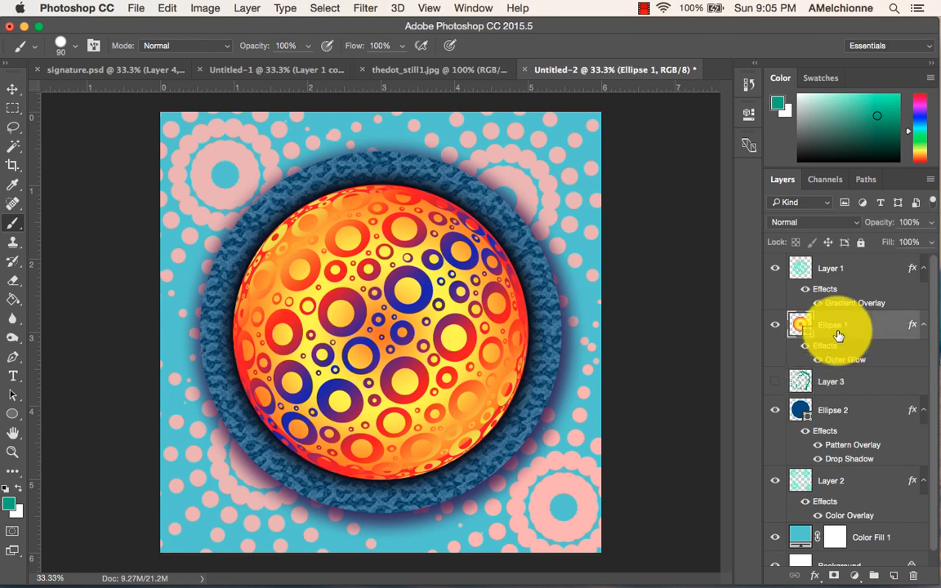
left_click(367, 9)
left_click(367, 9)
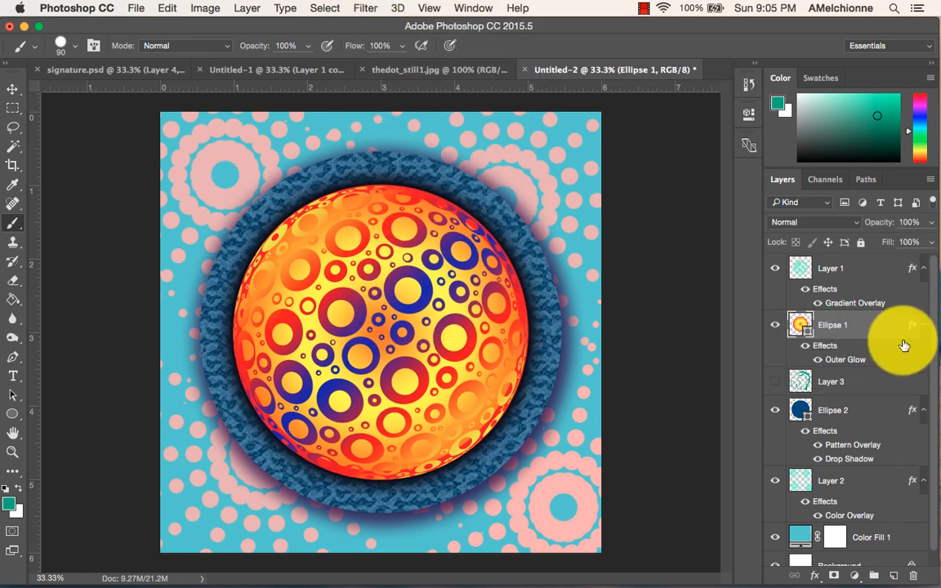
Duplicate all layers from Color Fill 1 up to Layer 1 and merge the copies into a single layer
left_click(904, 536)
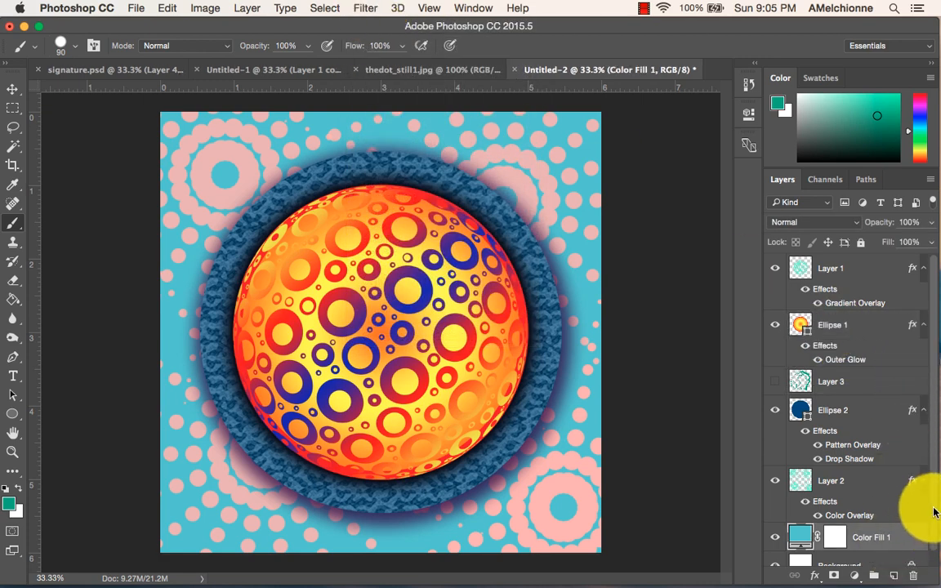
scroll(935, 512, "down", 1)
scroll(932, 523, "up", 1)
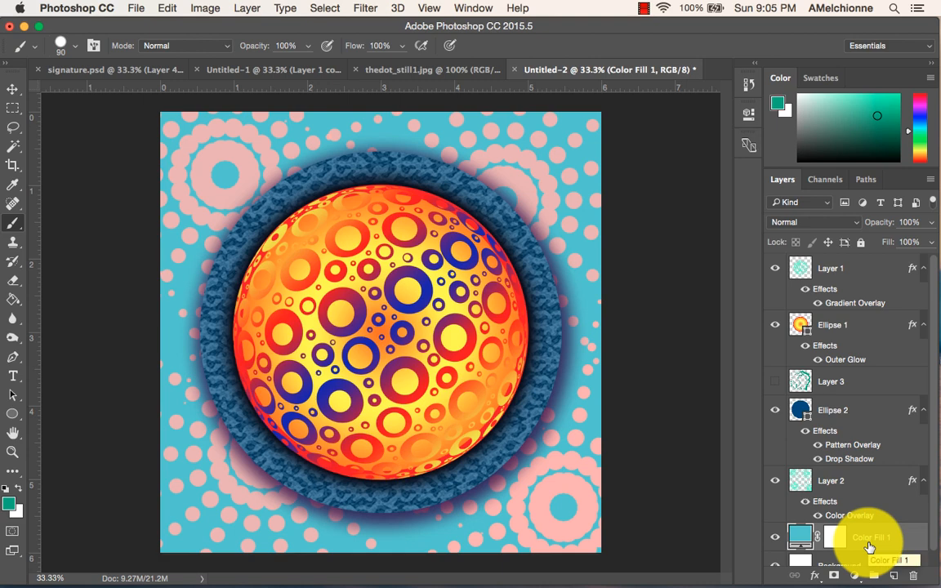
left_click(852, 269, "shift")
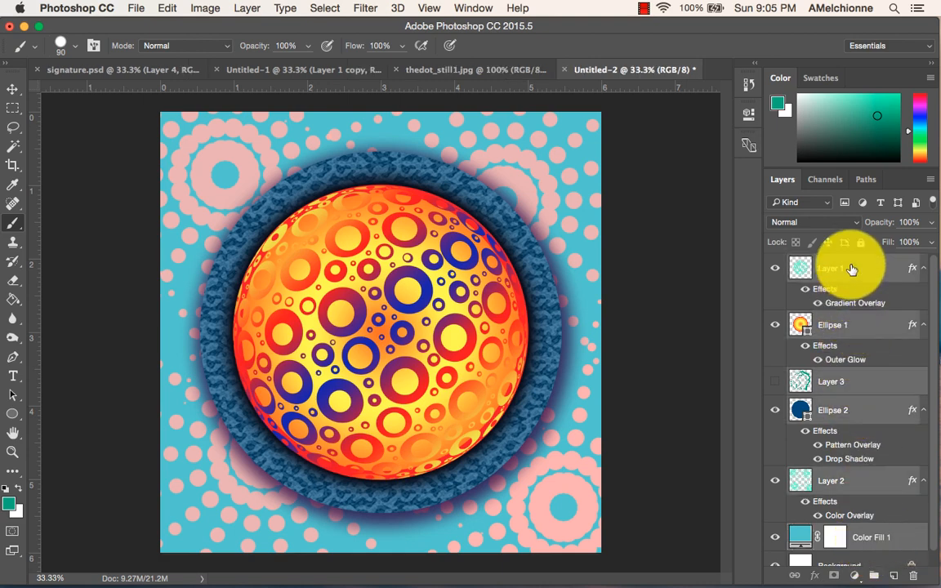
key("super+j")
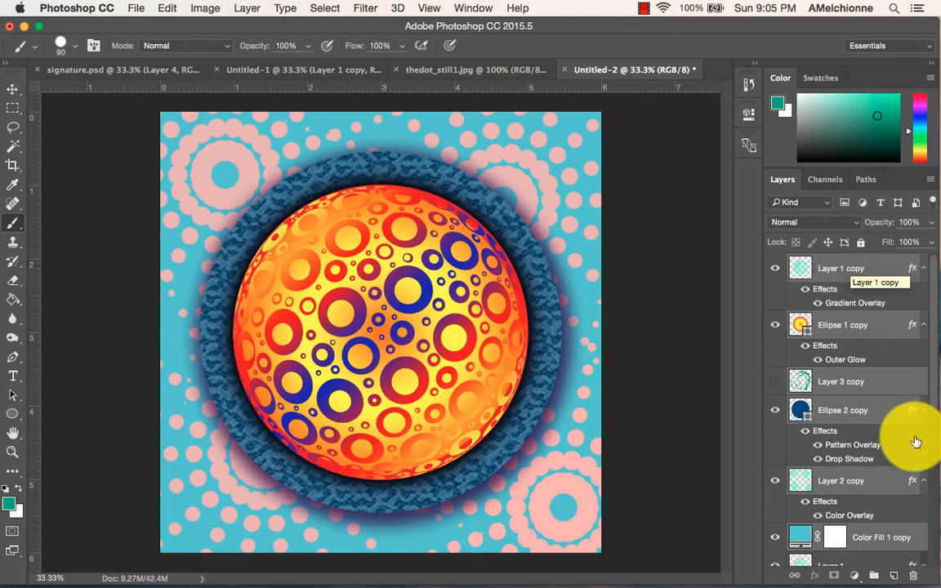
scroll(914, 441, "down", 5)
scroll(869, 478, "up", 5)
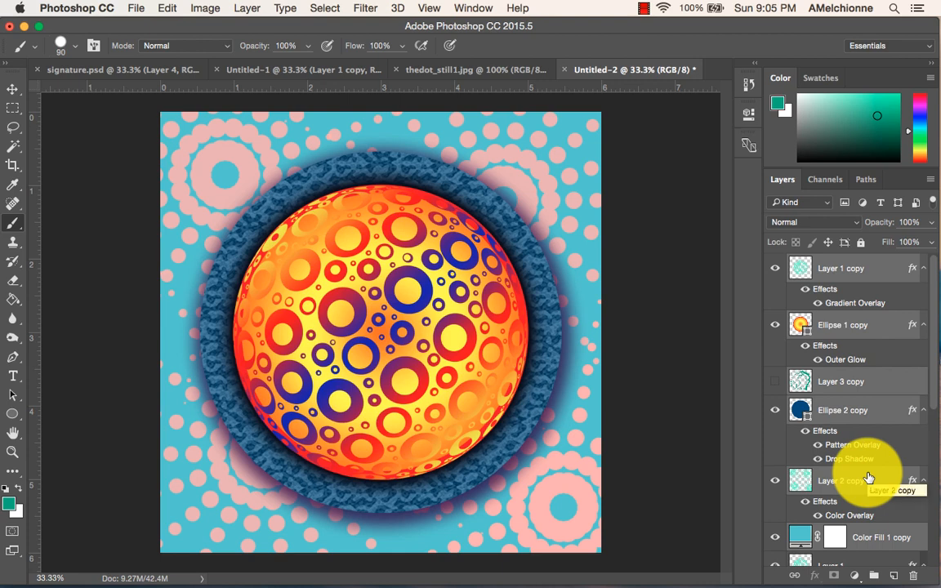
key("super+e")
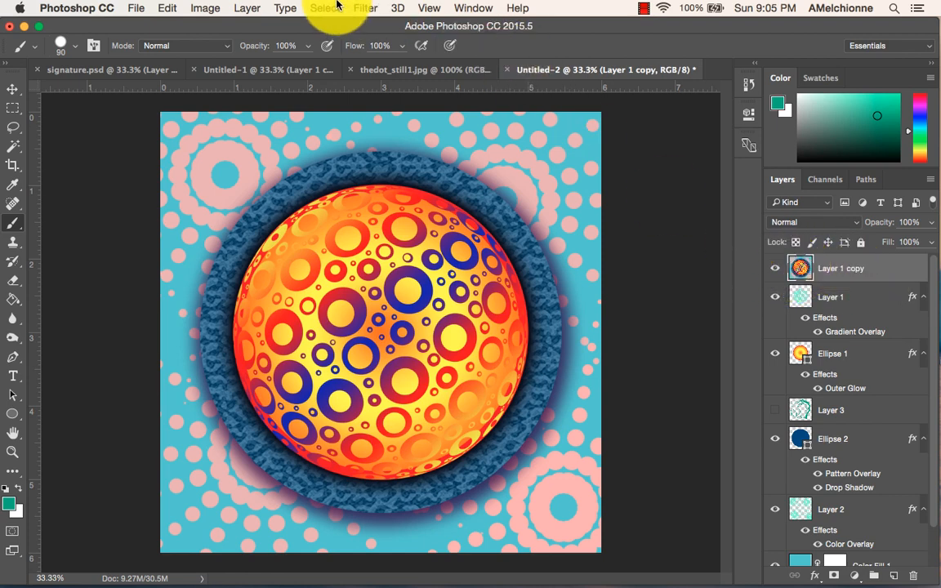
Reapply the last-used Filter Gallery effect to the merged Layer 1 copy and undo it
left_click(364, 8)
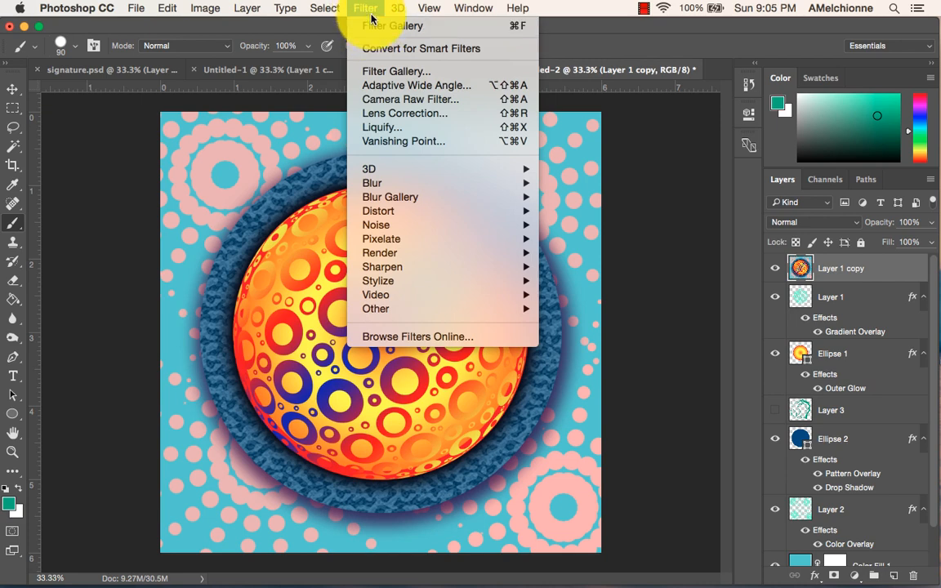
left_click(372, 26)
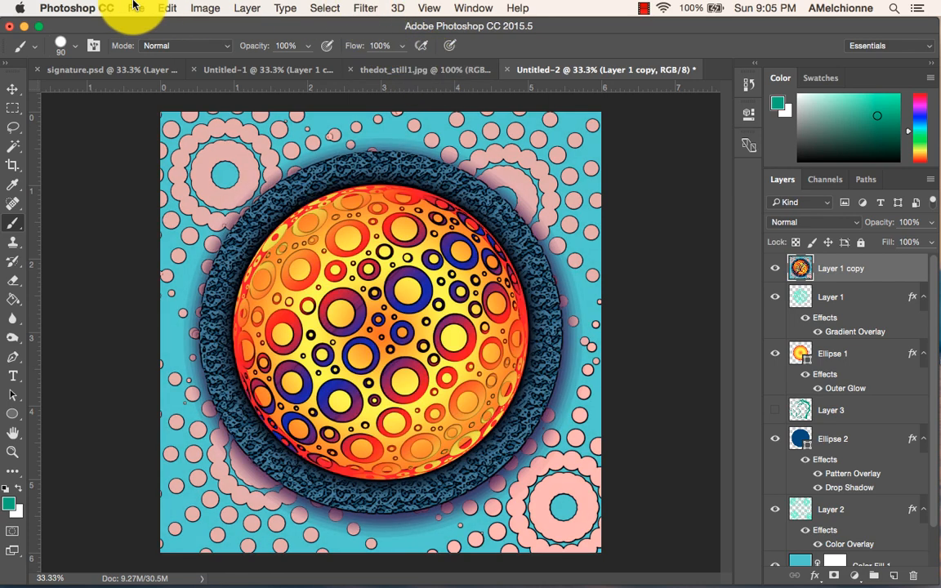
left_click(171, 7)
left_click(175, 26)
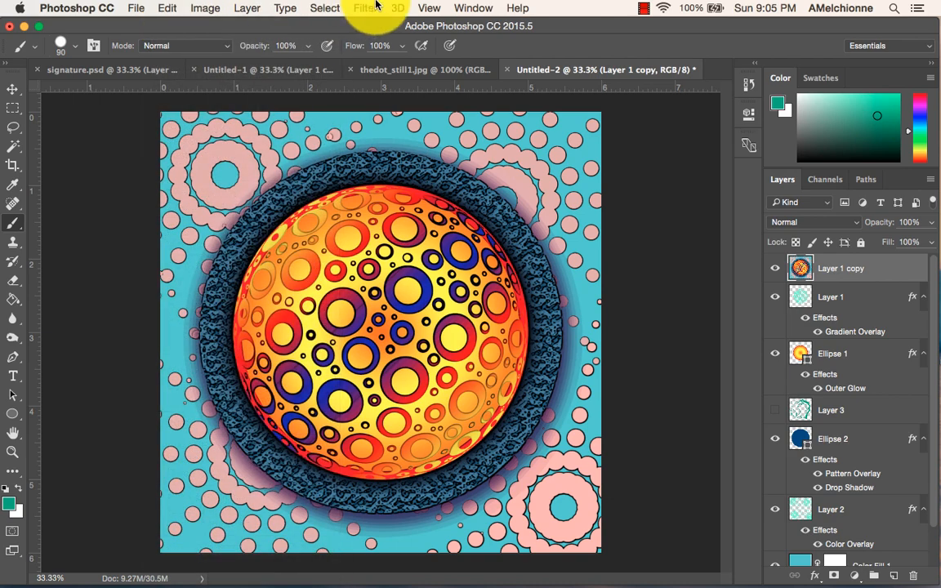
Open the Filter Gallery for Layer 1 copy with the whole artwork in the preview
left_click(365, 7)
left_click(386, 72)
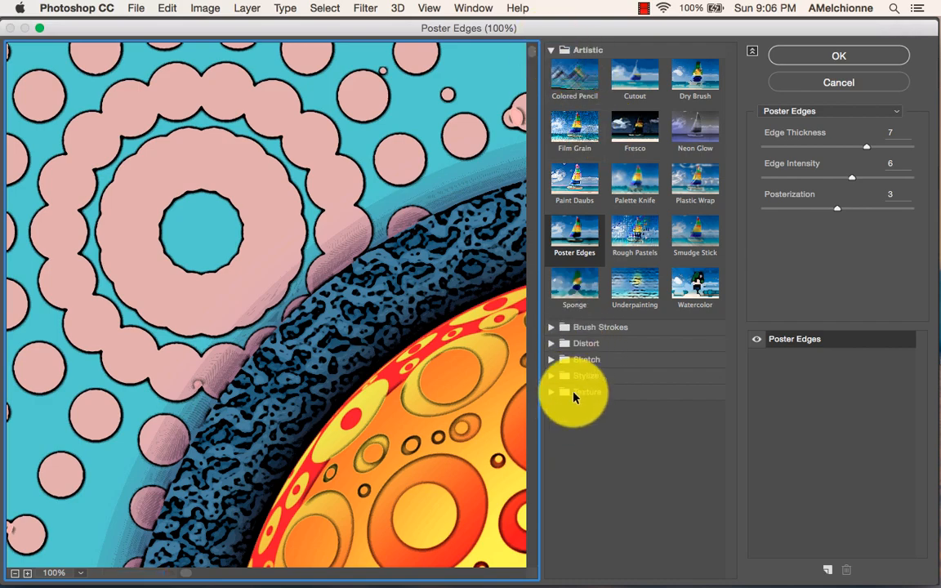
left_click(14, 573)
left_click(14, 573)
left_click(14, 573)
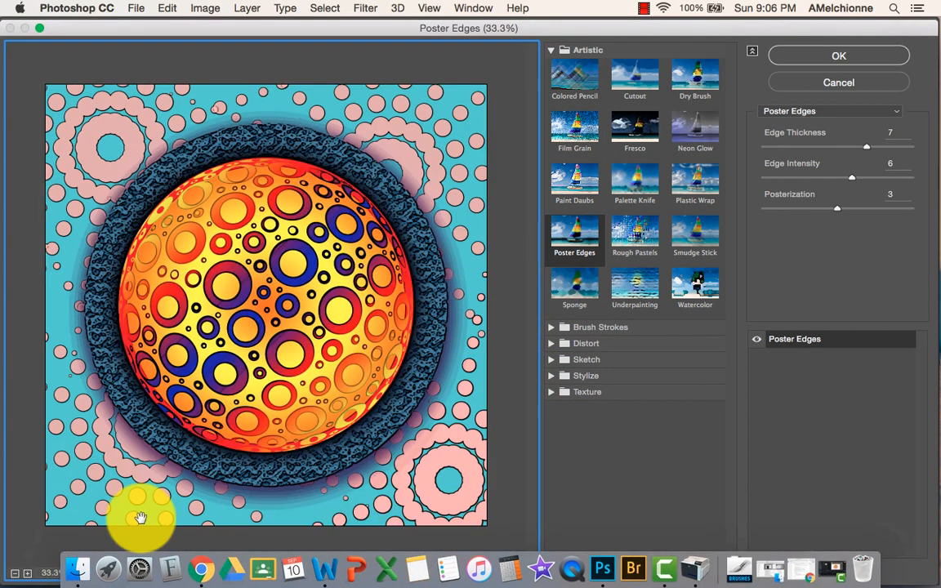
Try the Colored Pencil filter with pencil width 15 and stroke pressure 12
left_click(572, 85)
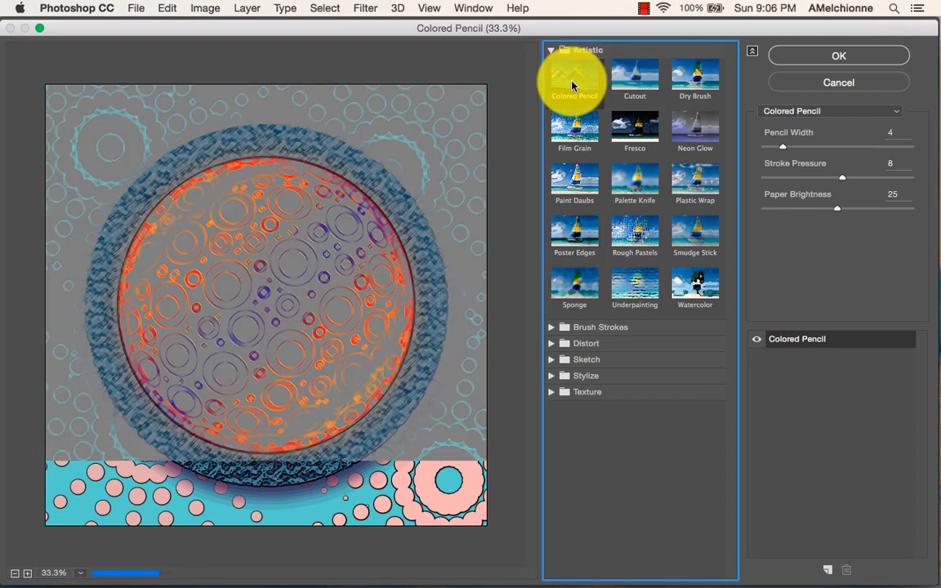
left_click(814, 146)
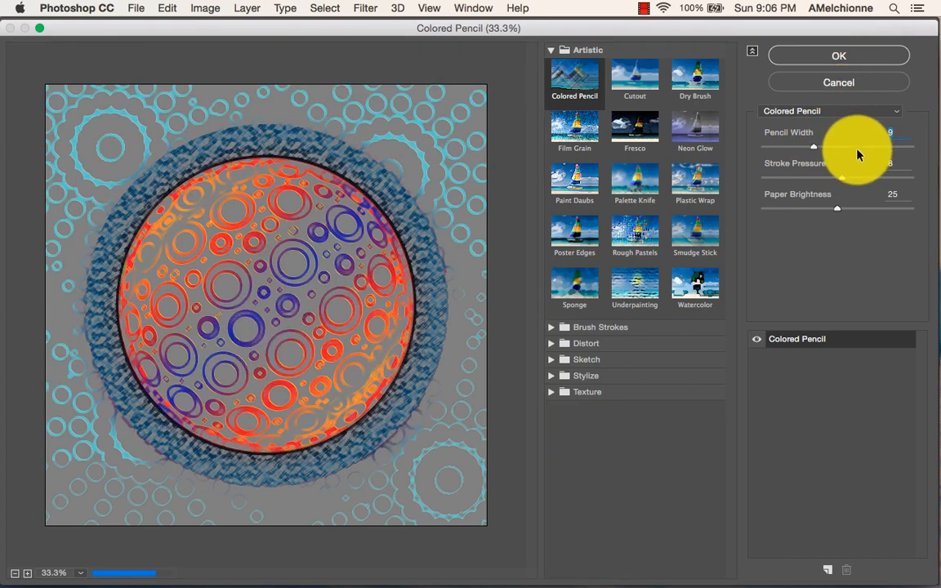
left_click(852, 147)
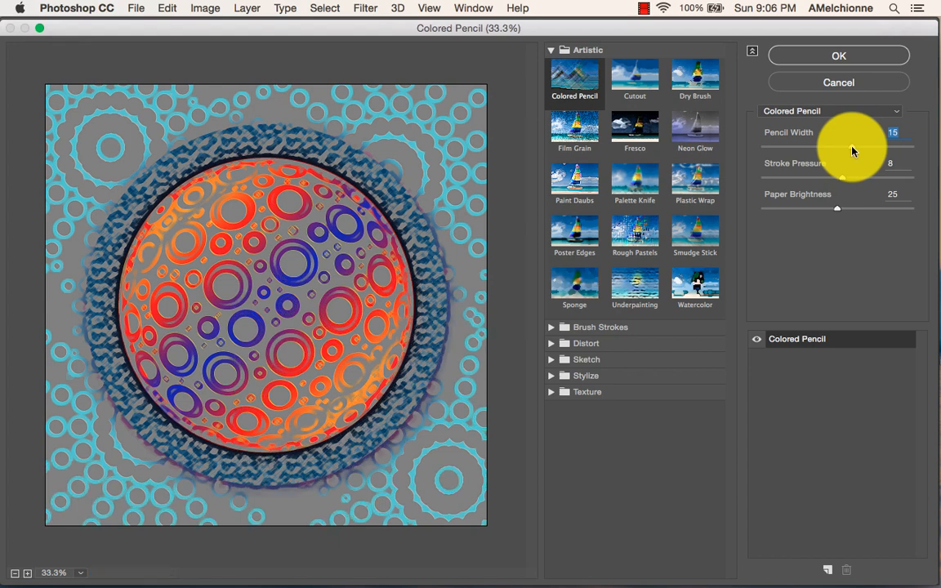
left_click(805, 178)
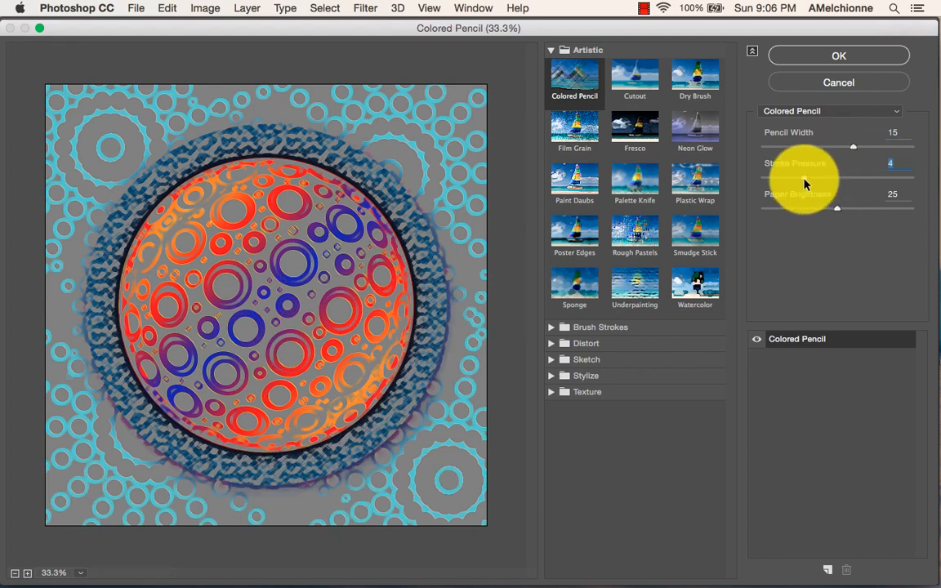
left_click(882, 178)
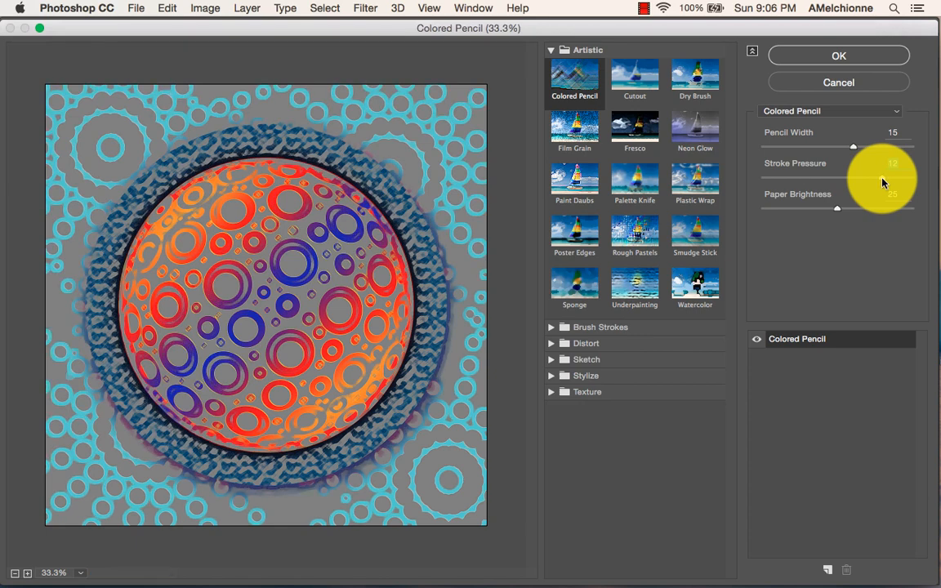
Try the Artistic filters Dry Brush with brush size 4, Paint Daubs, Poster Edges, Rough Pastels and Watercolor
left_click(698, 76)
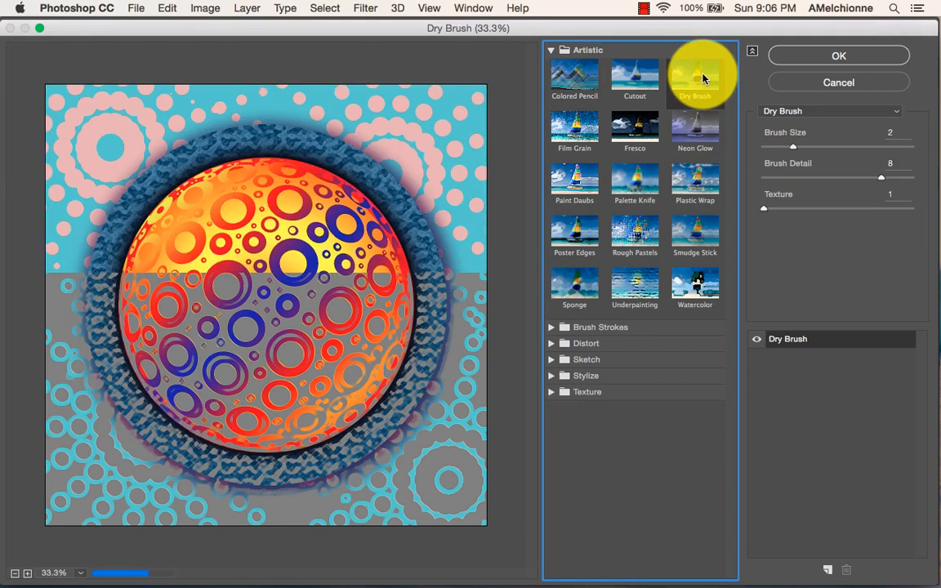
left_click(828, 147)
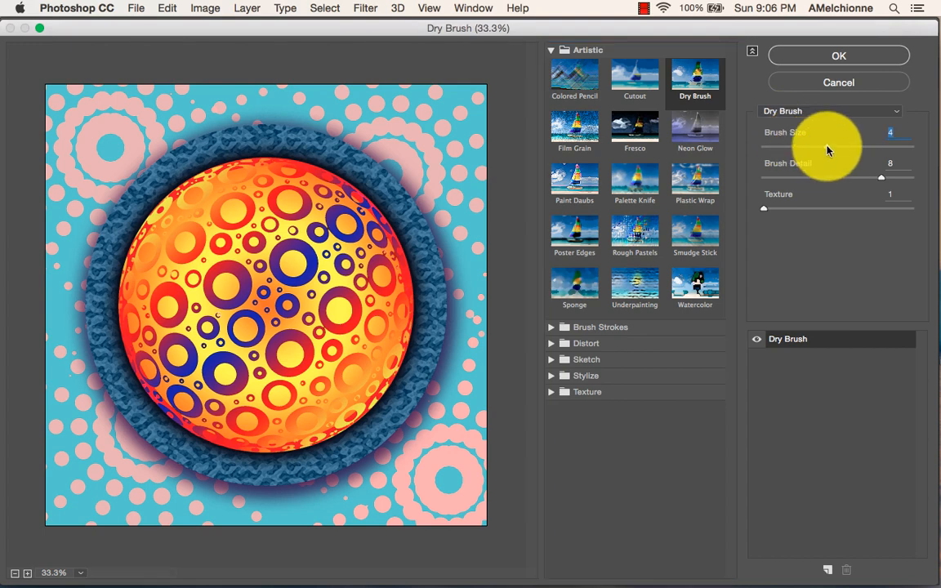
left_click(577, 184)
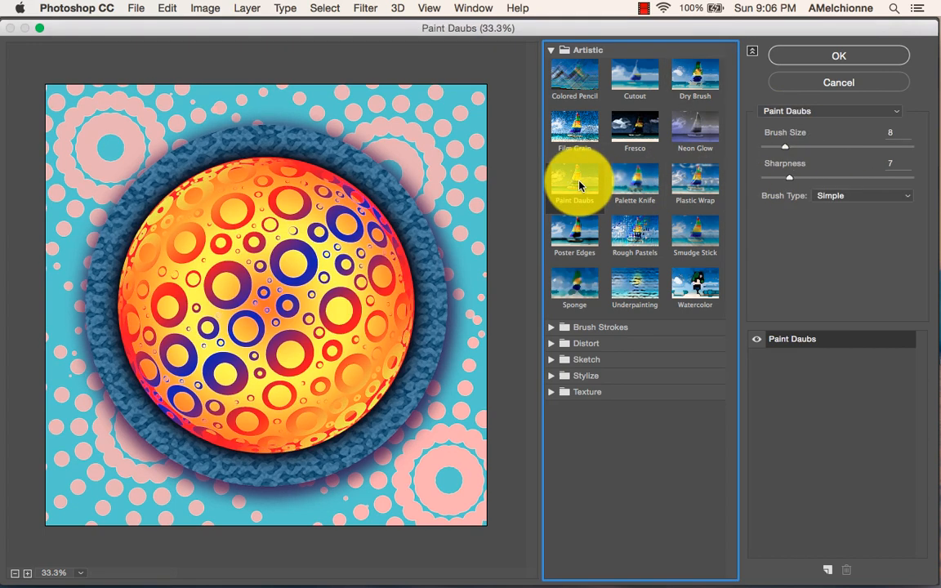
left_click(575, 235)
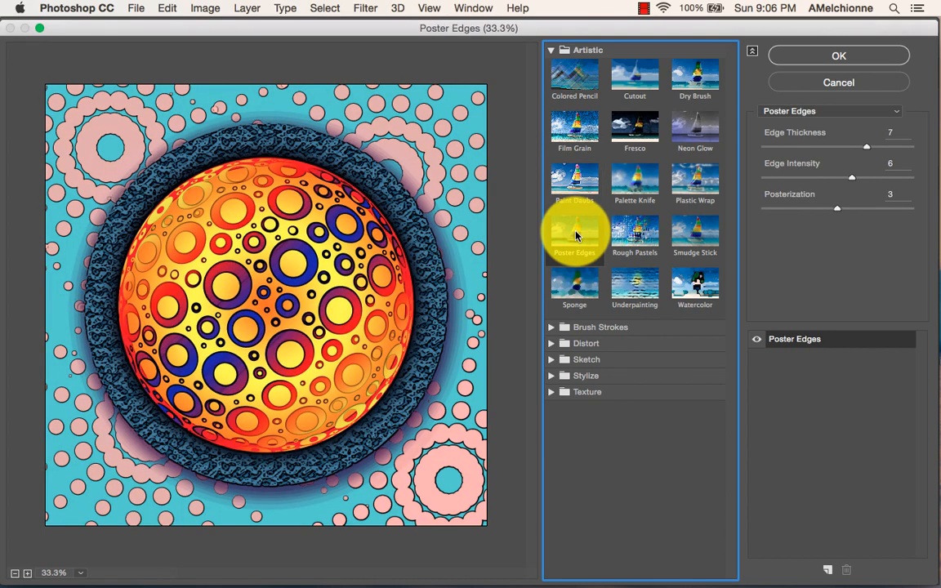
left_click(641, 236)
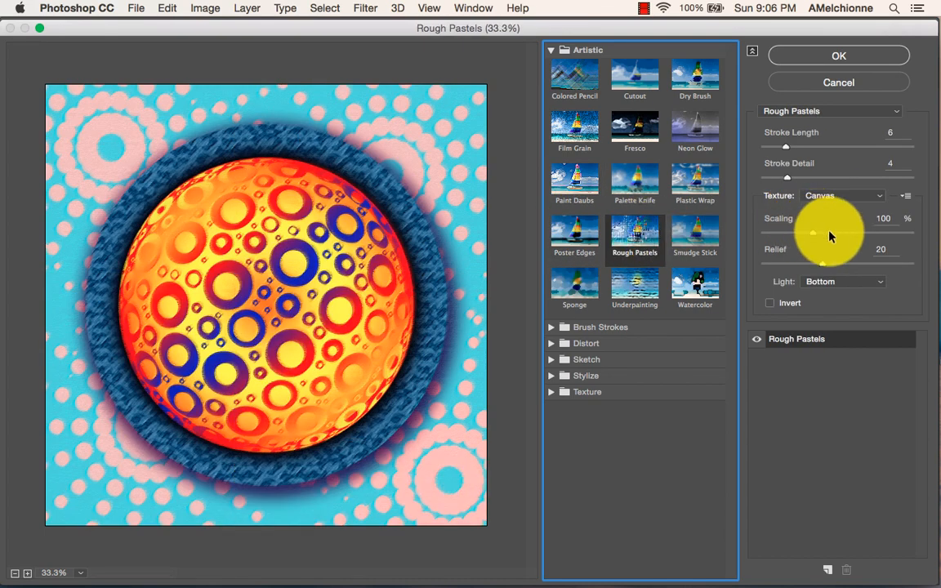
left_click(686, 286)
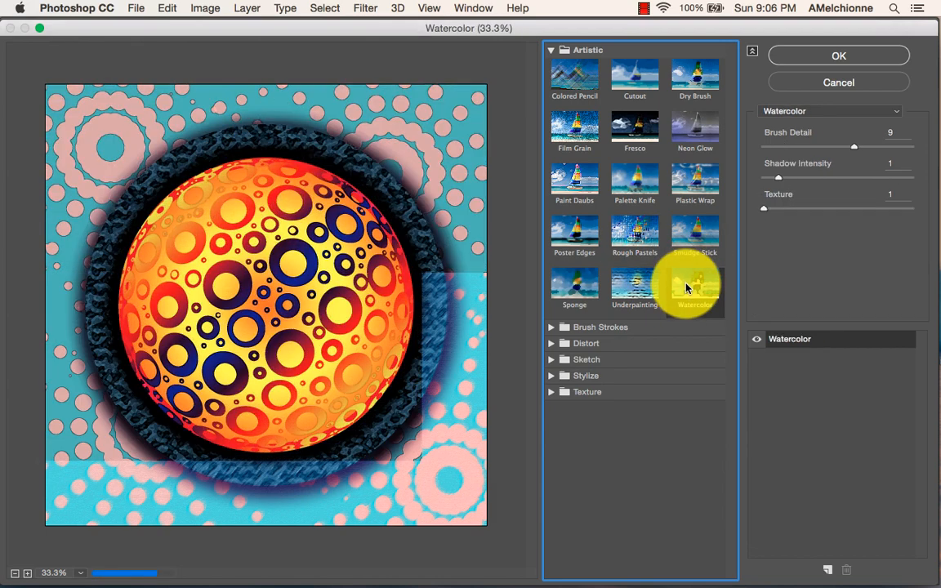
Try the Angled Strokes and Sprayed Strokes brush filters and the Glass distortion filter
left_click(601, 330)
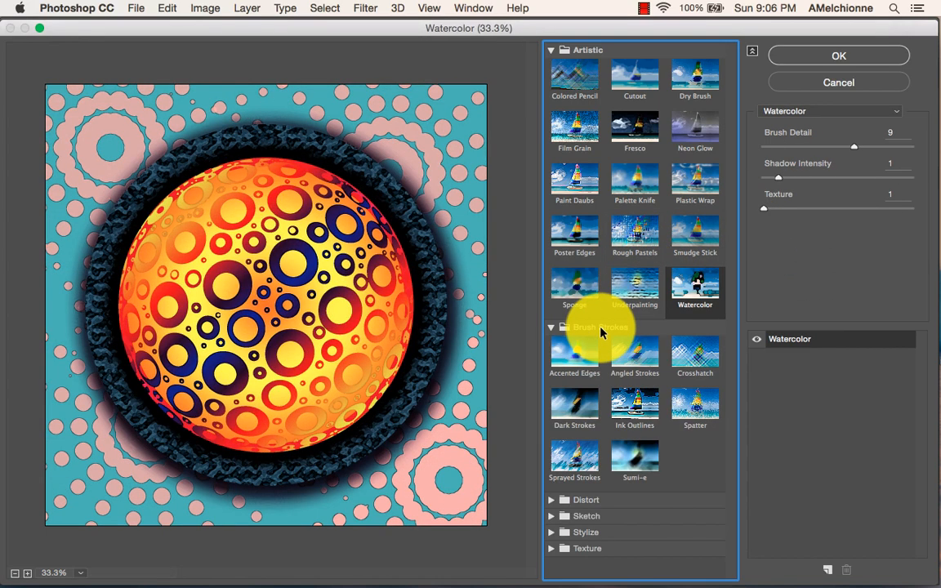
left_click(645, 359)
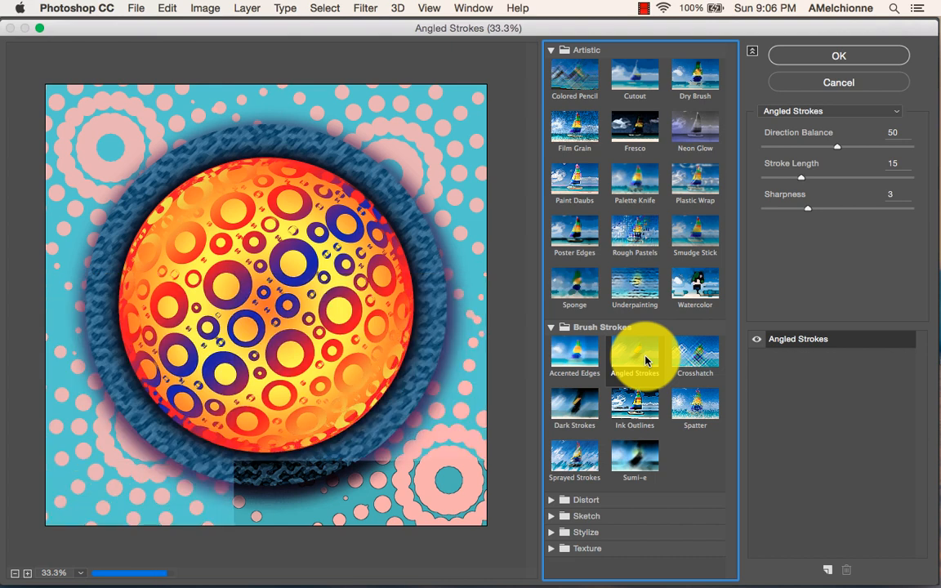
left_click(575, 458)
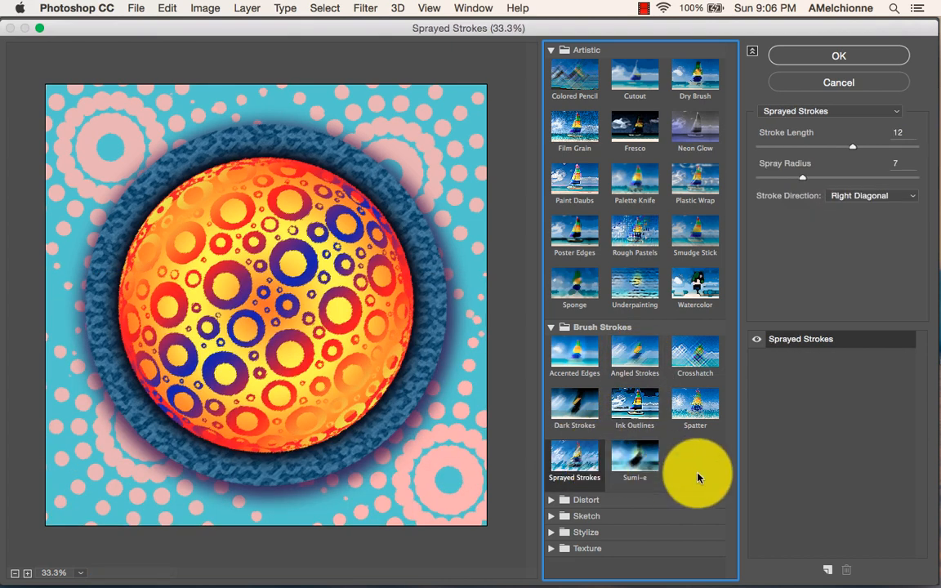
left_click(586, 500)
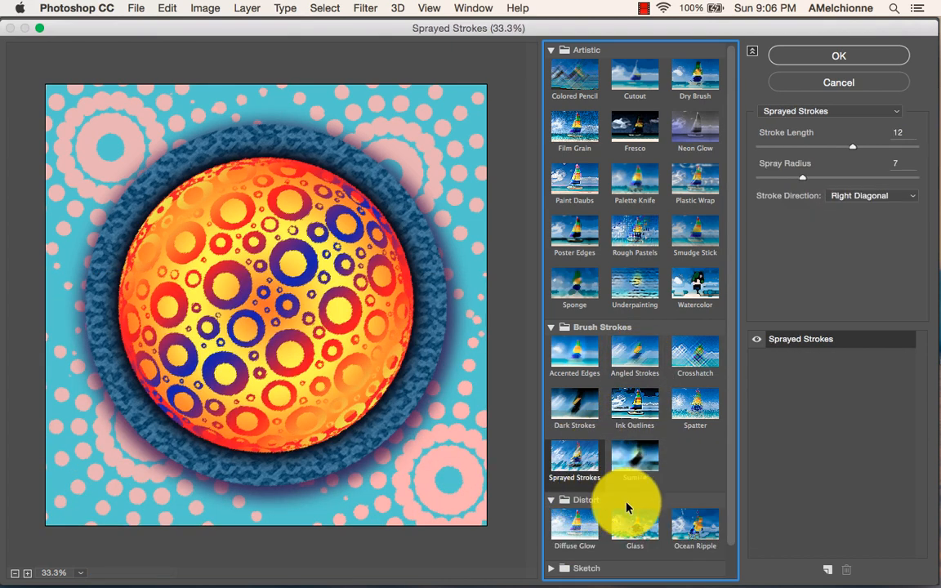
left_click(633, 531)
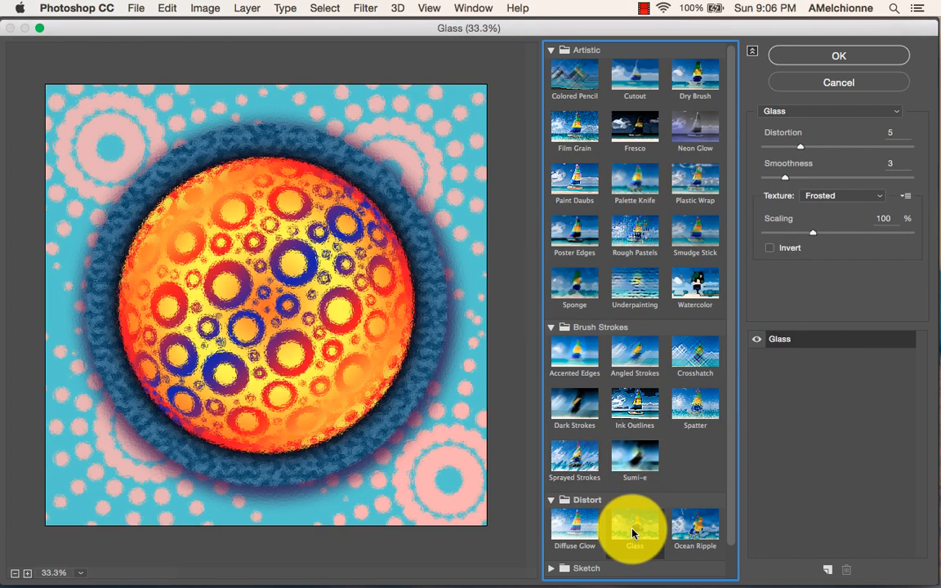
Try the Glowing Edges stylize filter and switch to the Stained Glass texture filter
left_click_drag(731, 420, 731, 490)
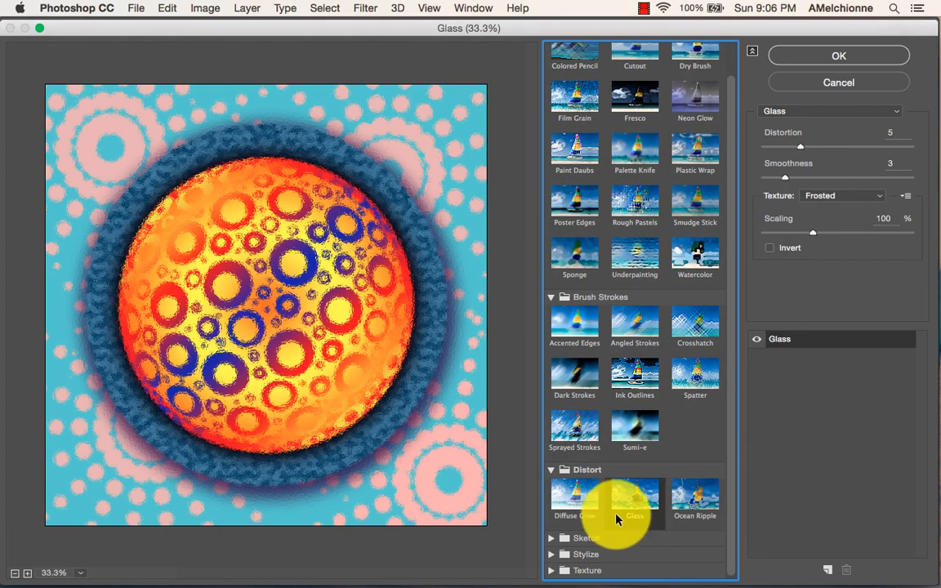
left_click(583, 540)
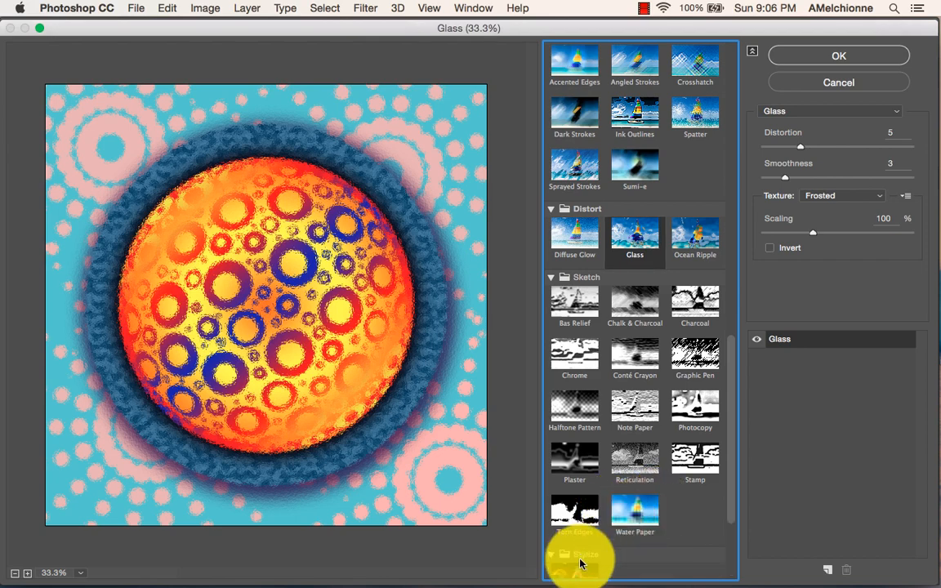
left_click(576, 555)
left_click(592, 543)
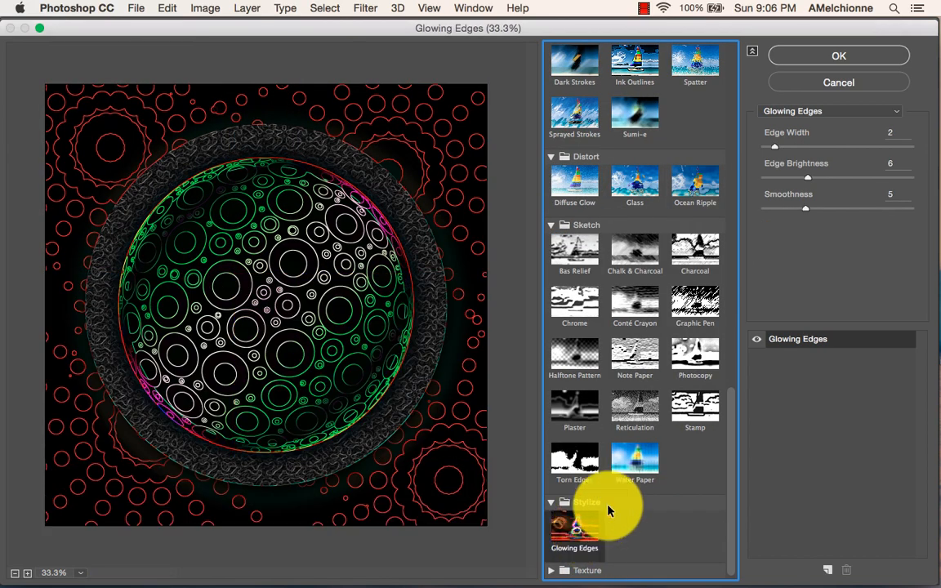
left_click(579, 570)
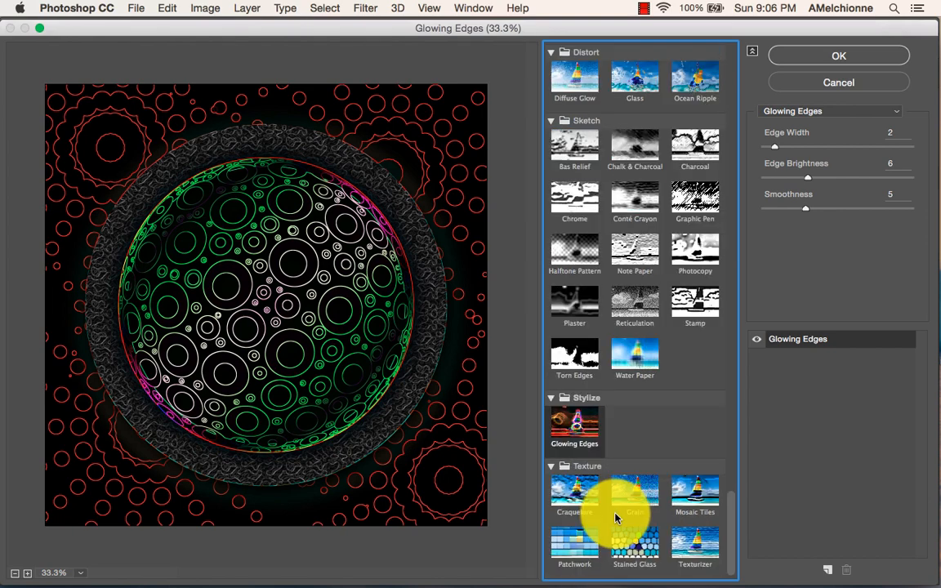
left_click(627, 533)
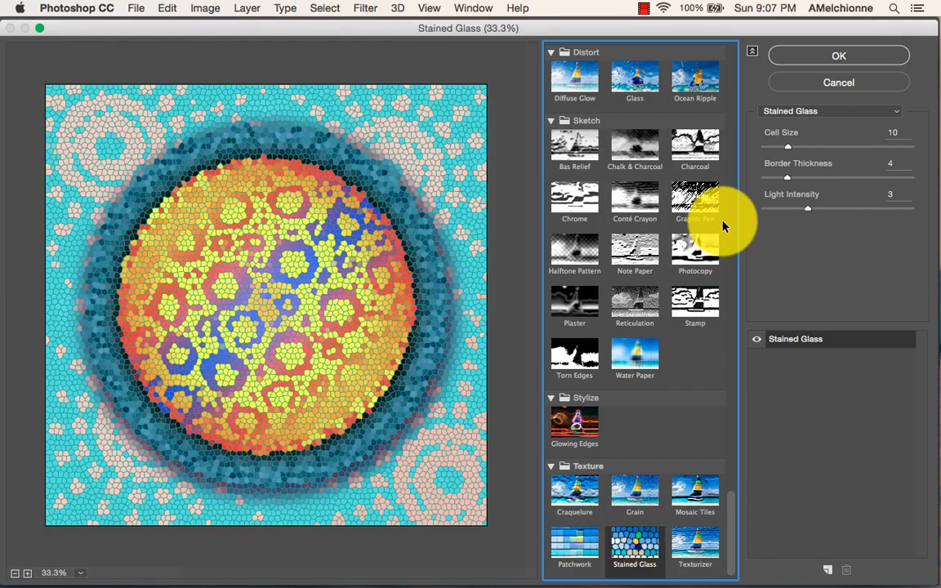
Try the Texturizer filter, Mosaic Tiles with tile size 37 and grout width 5, and the Grain filter
left_click(694, 542)
left_click(705, 492)
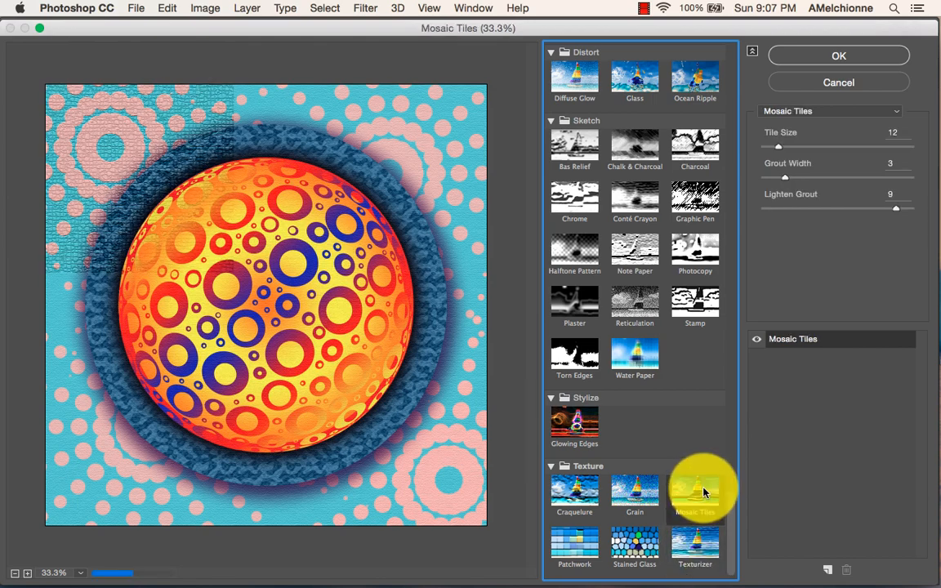
left_click(791, 147)
left_click(817, 147)
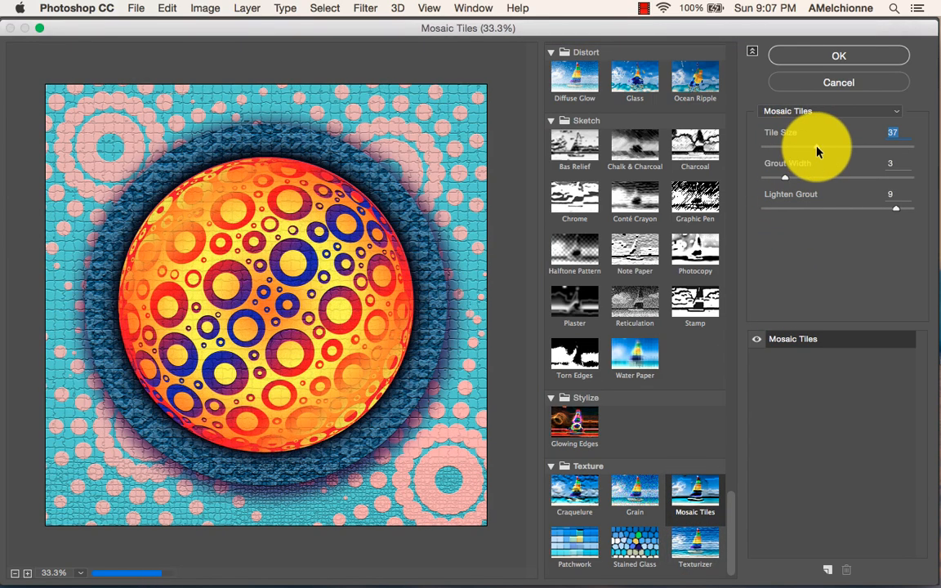
left_click_drag(796, 181, 806, 181)
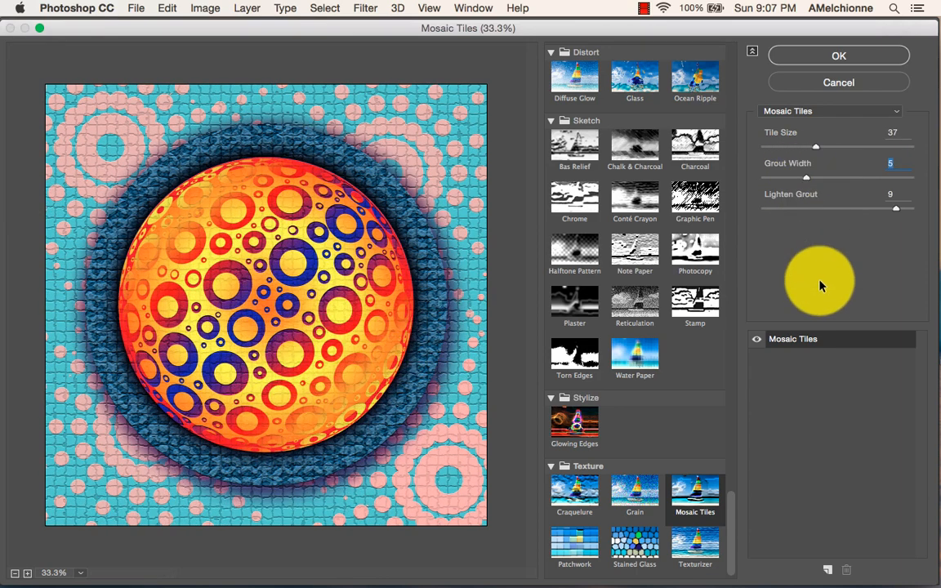
left_click(641, 498)
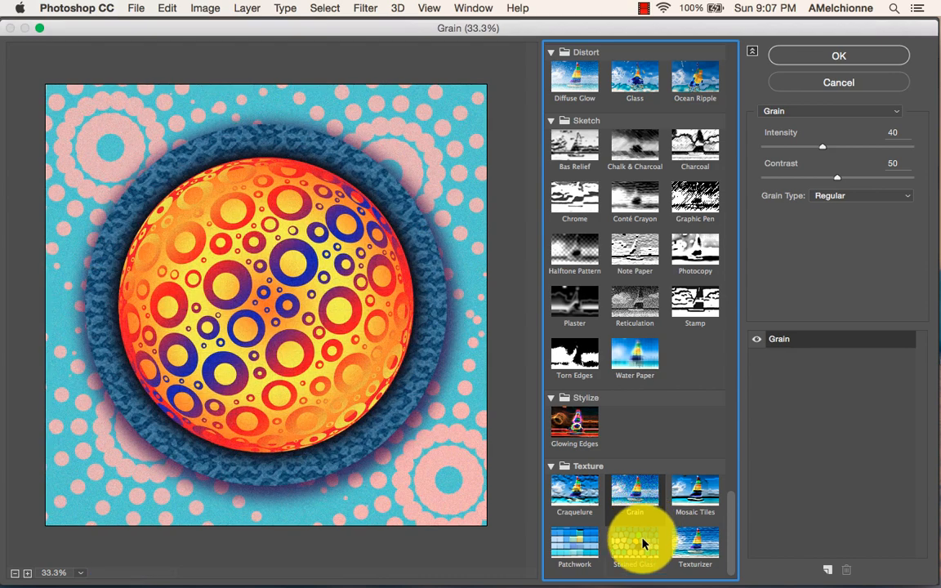
Apply the Stained Glass filter to the merged copy with cell size 8 and border thickness 3
left_click(641, 546)
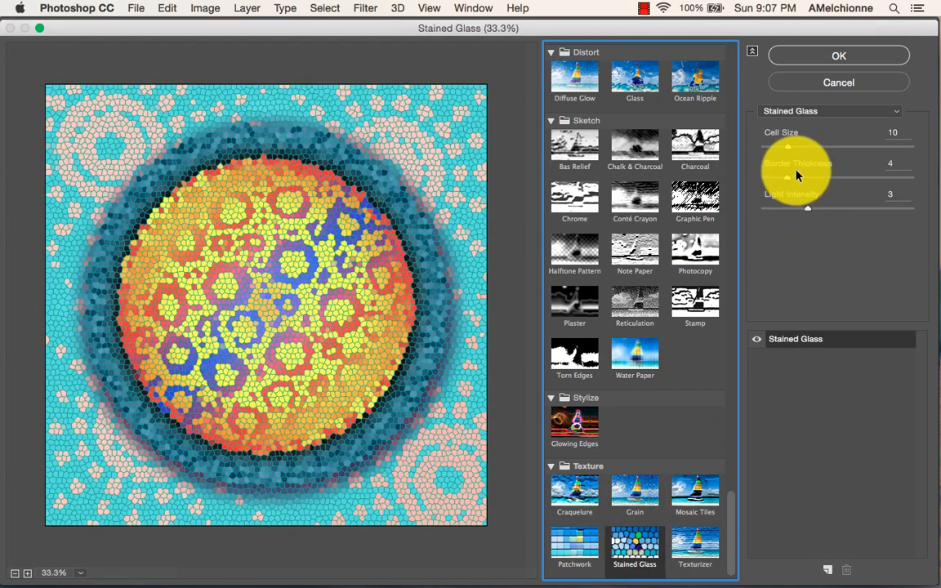
mouse_move(797, 180)
left_mouse_down()
mouse_move(807, 181)
mouse_move(778, 183)
left_mouse_up()
mouse_move(793, 147)
left_mouse_down()
mouse_move(806, 149)
mouse_move(779, 149)
left_mouse_up()
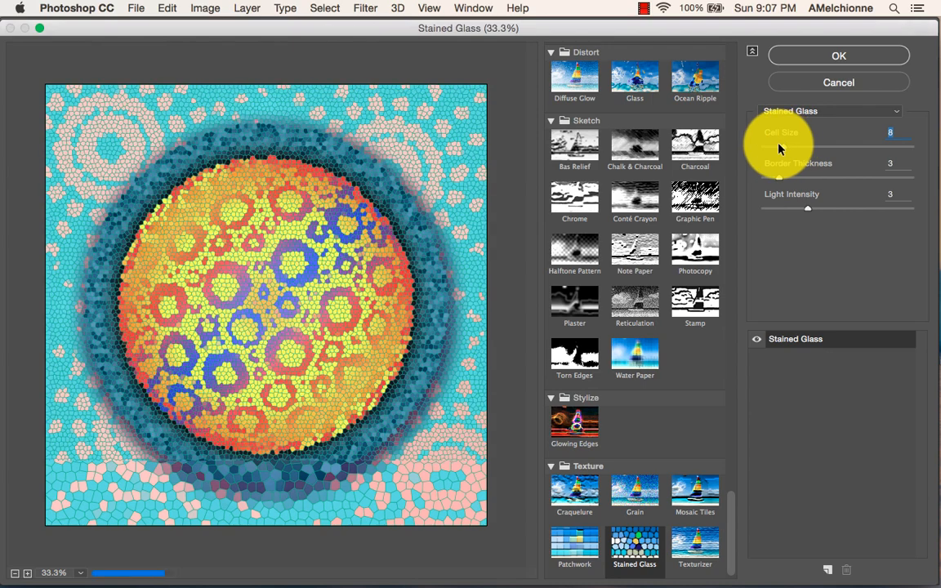
mouse_move(805, 204)
left_mouse_down()
mouse_move(818, 206)
mouse_move(781, 210)
mouse_move(802, 215)
left_mouse_up()
left_click(837, 56)
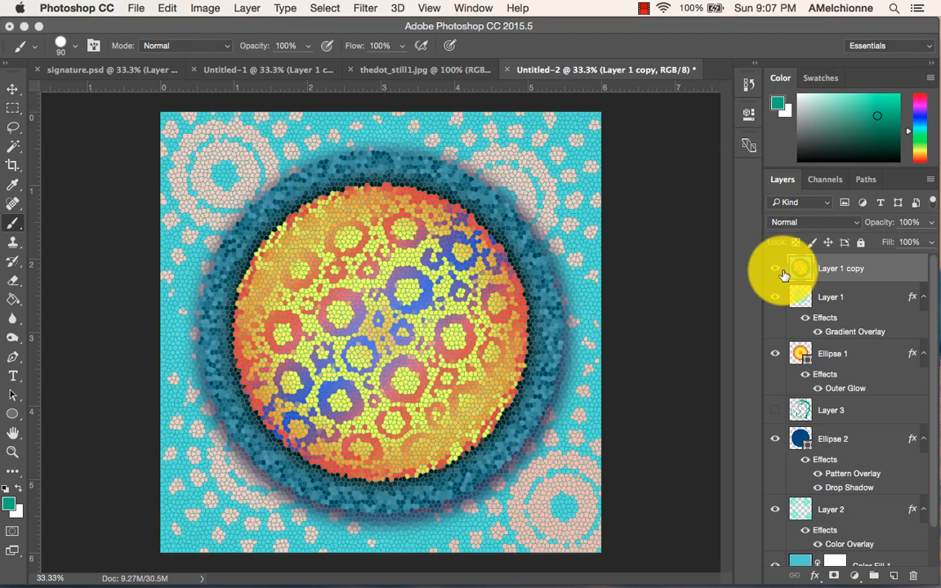
Toggle the visibility of Layer 1 copy to compare the artwork with and without the Stained Glass effect
left_click(776, 269)
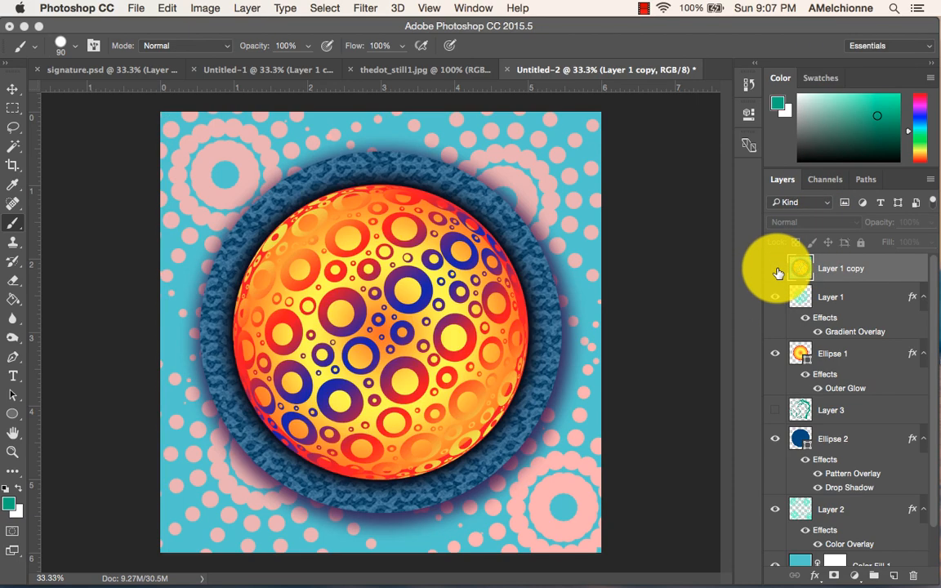
left_click(776, 269)
left_click(776, 270)
left_click(777, 270)
left_click(776, 270)
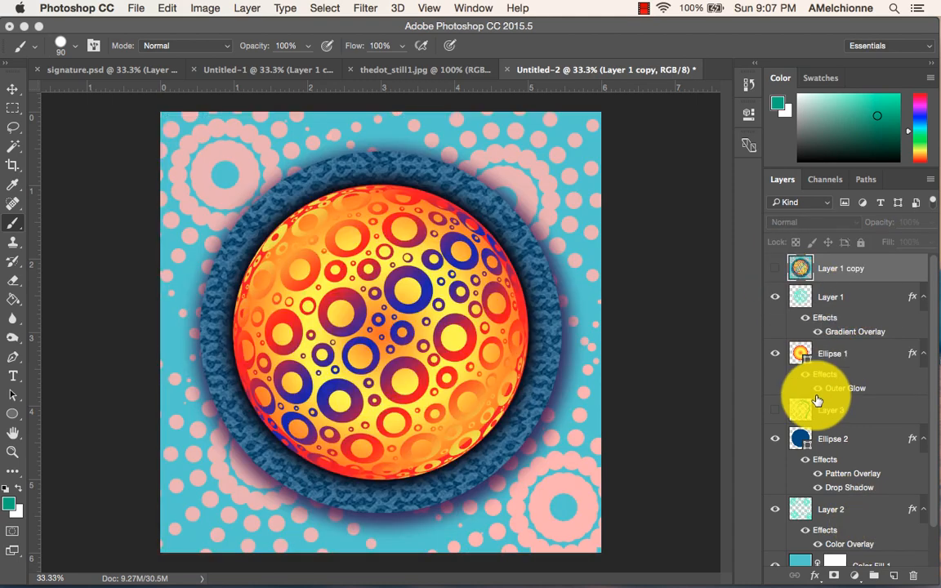
left_click(774, 269)
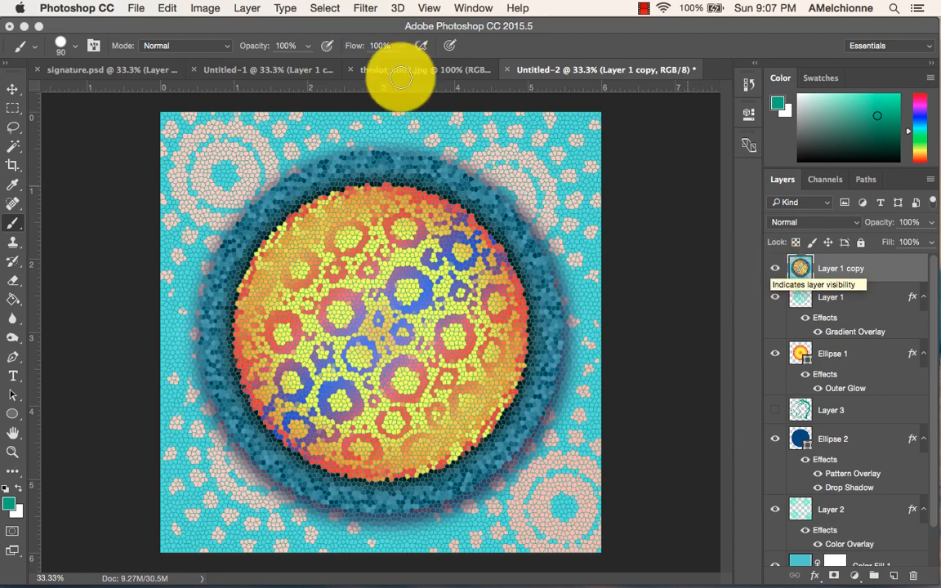
left_click(167, 8)
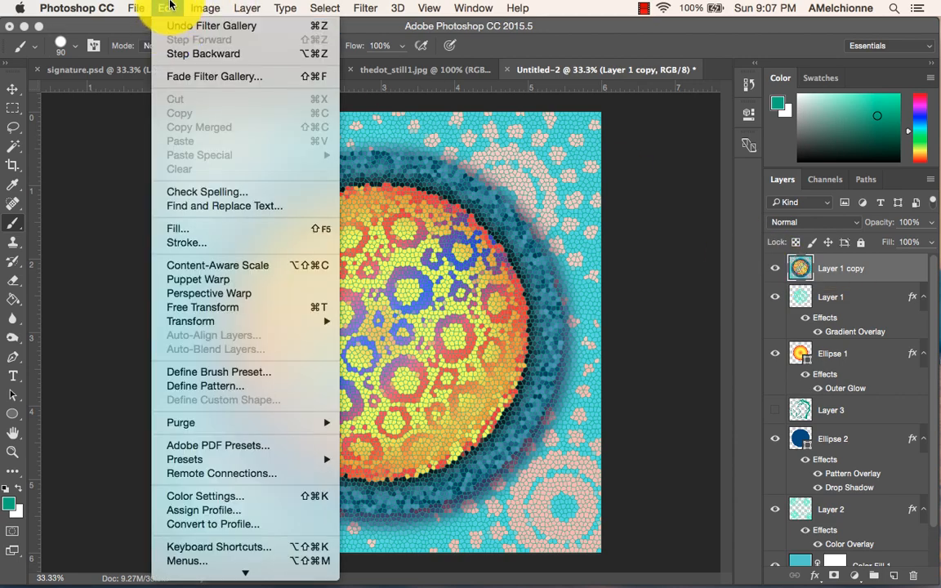
left_click(169, 5)
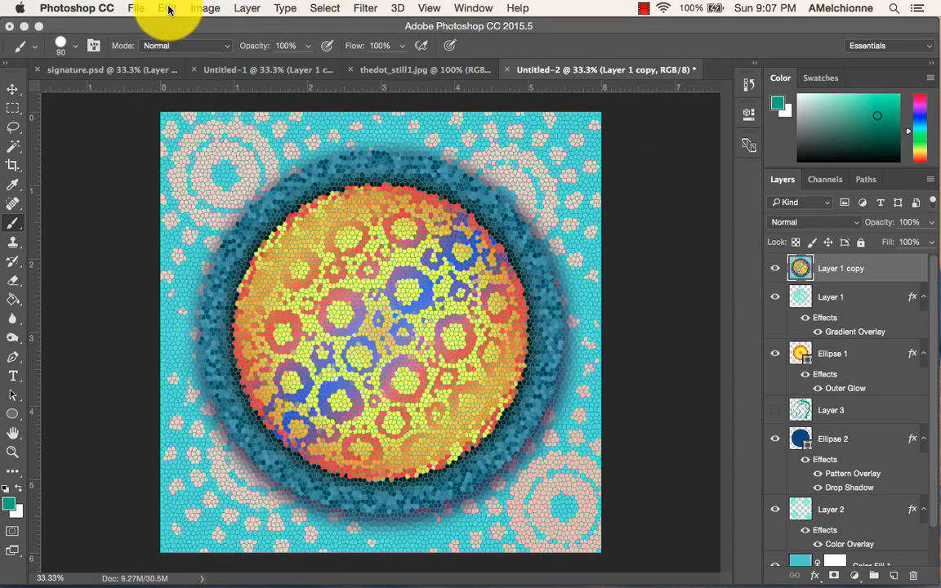
left_click(167, 8)
left_click(168, 6)
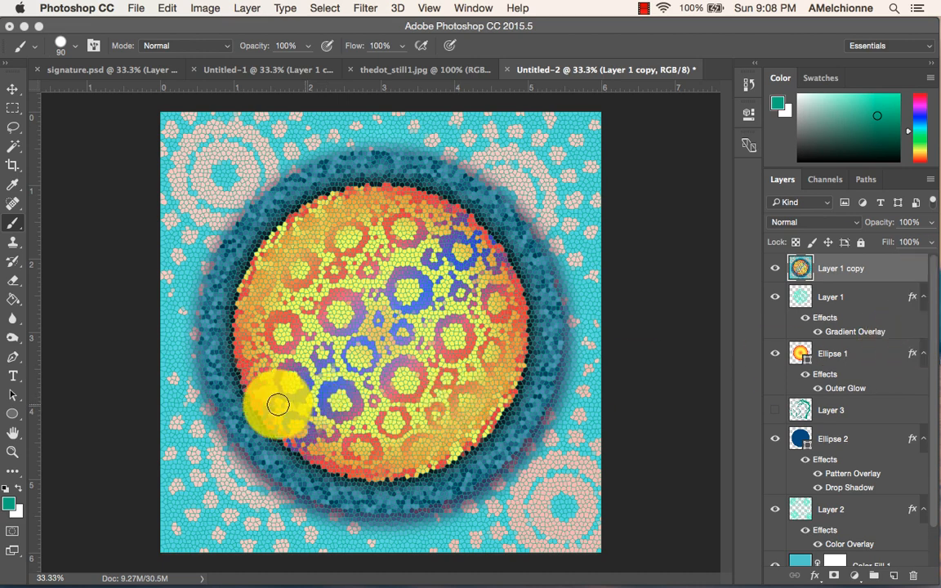
Choose the 1459 px signature brush and set the foreground color to the violet-blue 5f50e7 sampled from a blue ring in the artwork
left_click(71, 45)
left_click(423, 487)
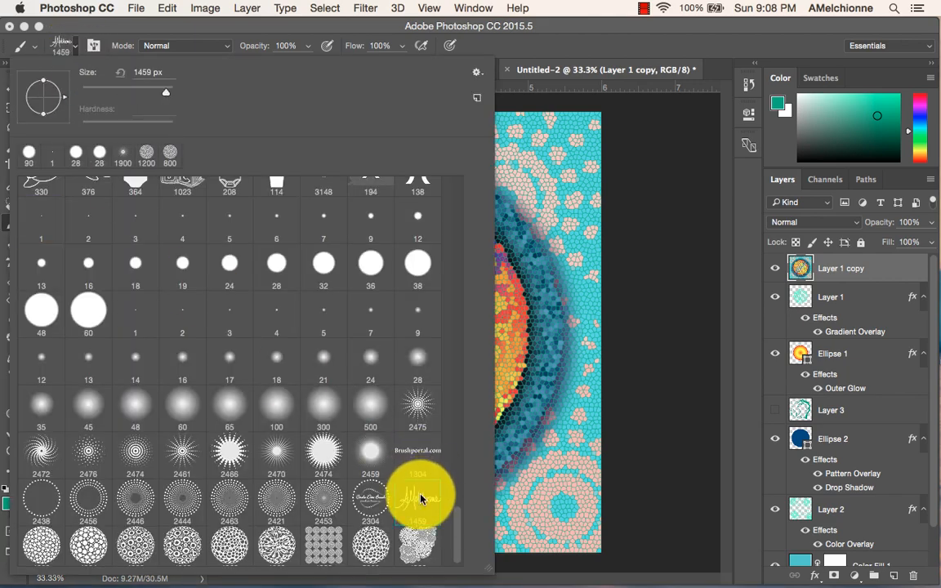
left_click(549, 28)
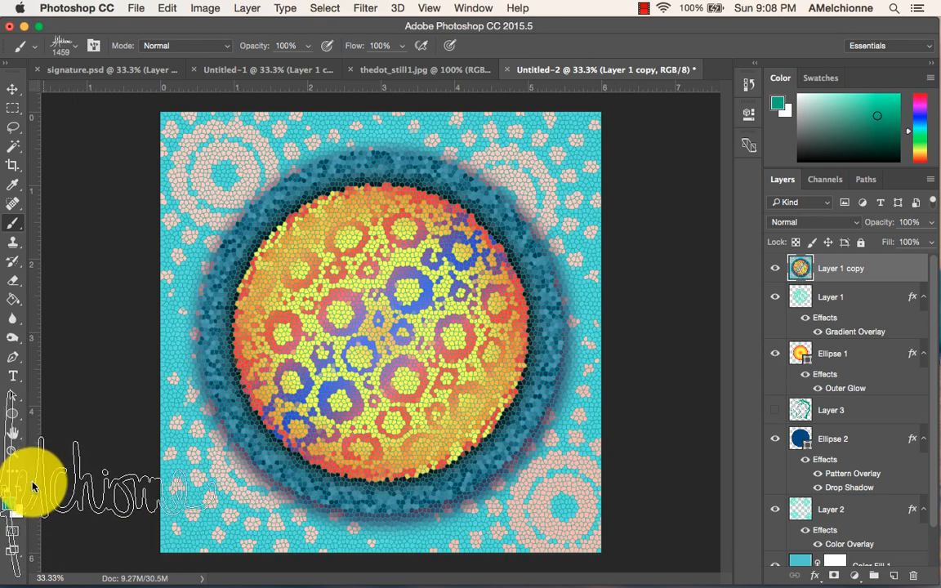
left_click(10, 503)
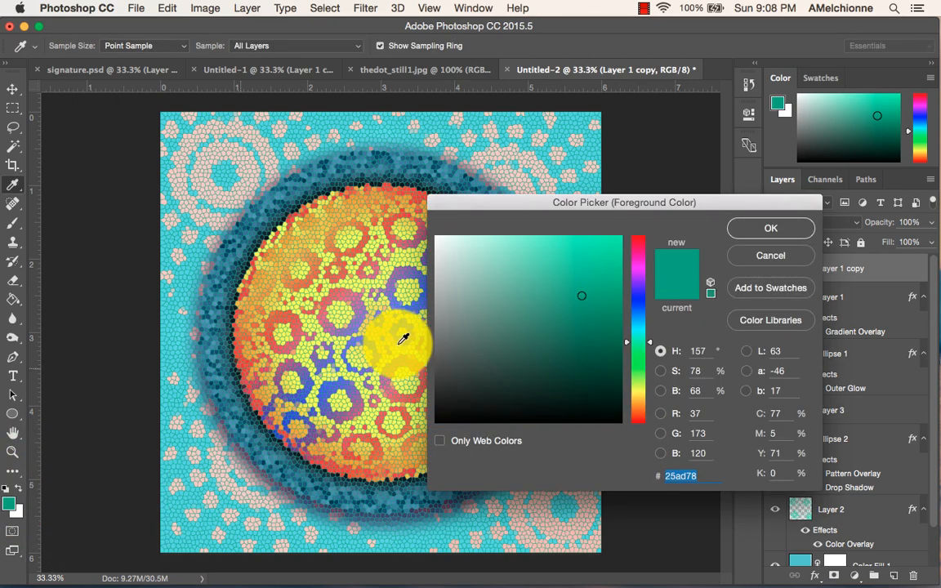
left_click(327, 396)
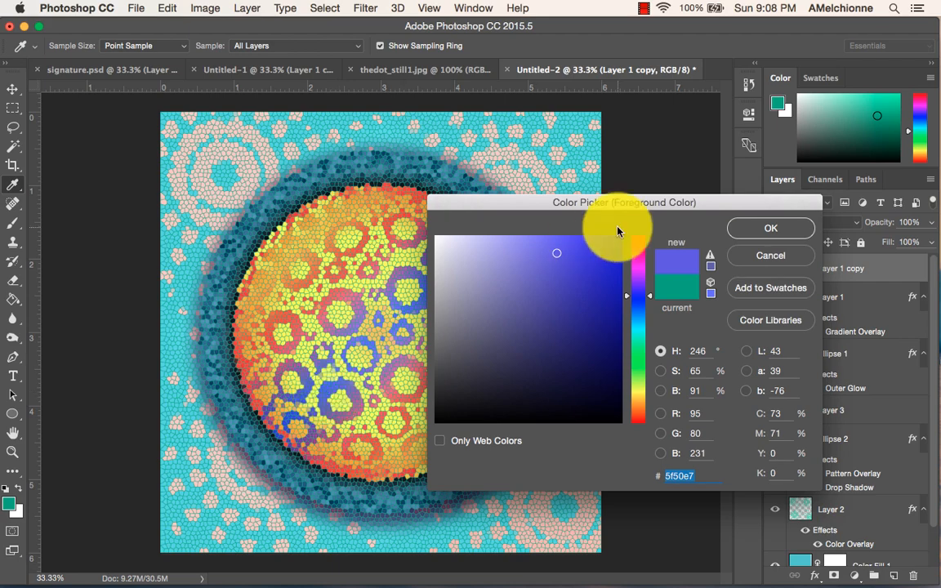
left_click(768, 228)
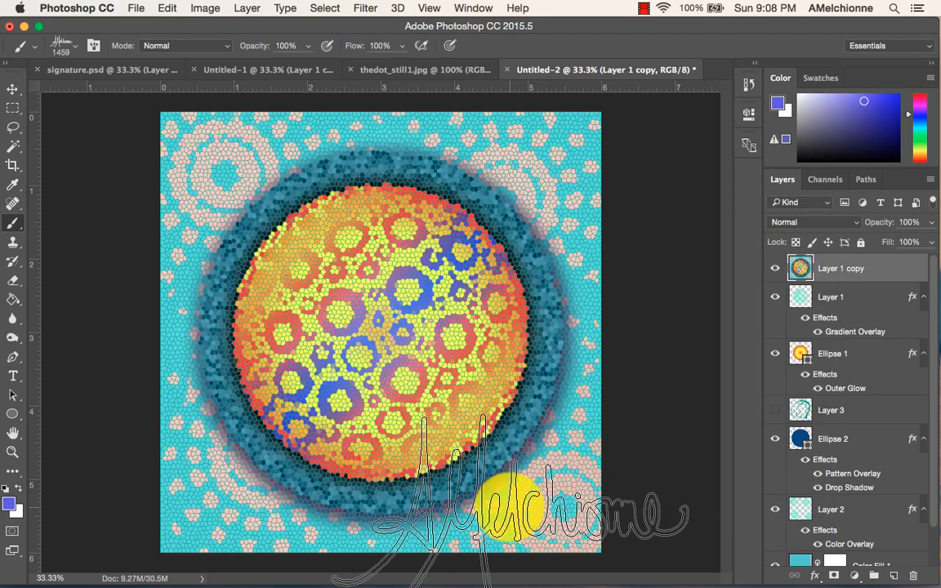
Reduce the signature brush to 300 px and stamp the signature once in the lower-right corner of the artwork
key("bracketleft")
key("bracketleft")
key("bracketleft")
key("bracketleft")
key("bracketleft")
key("bracketleft")
key("bracketleft")
key("bracketleft")
key("bracketleft")
key("bracketleft")
key("bracketleft")
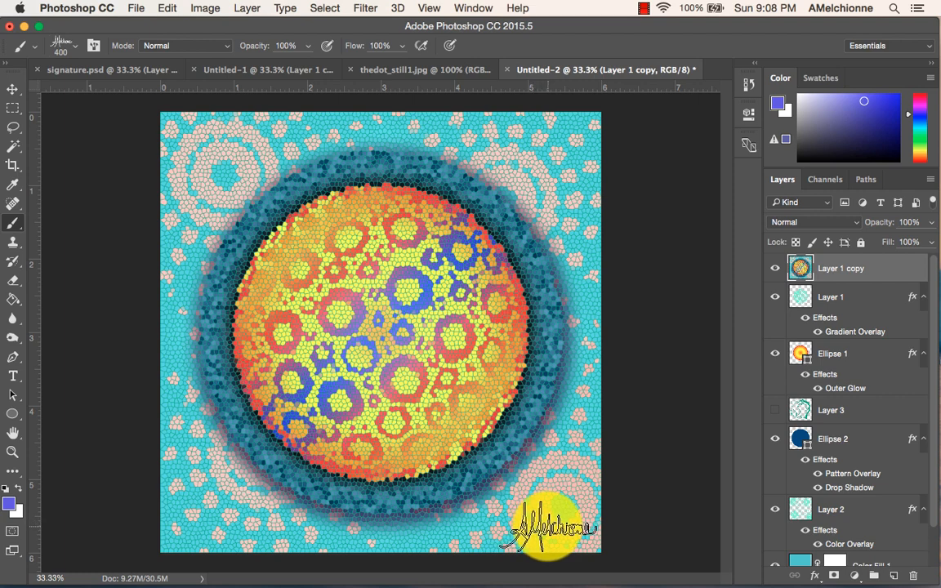
key("bracketleft")
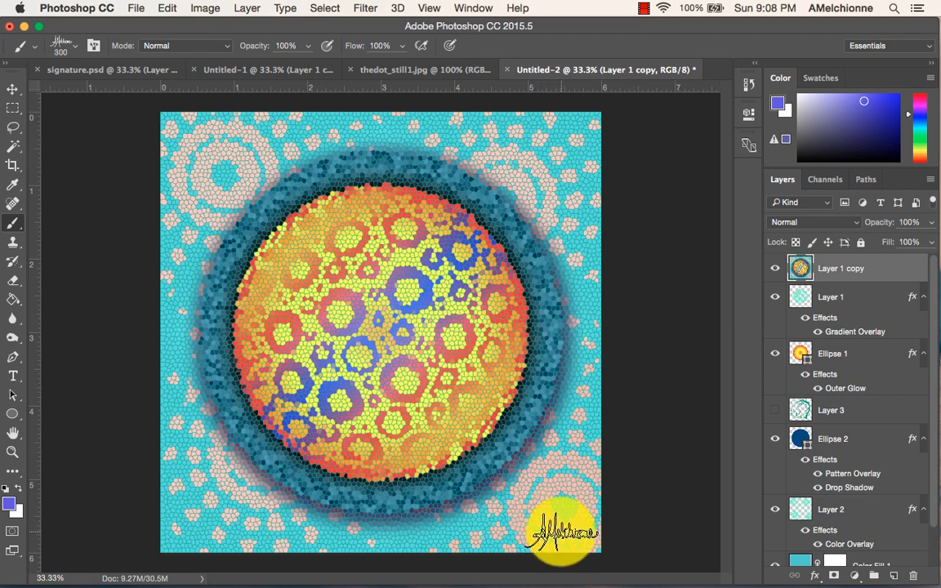
key("bracketright")
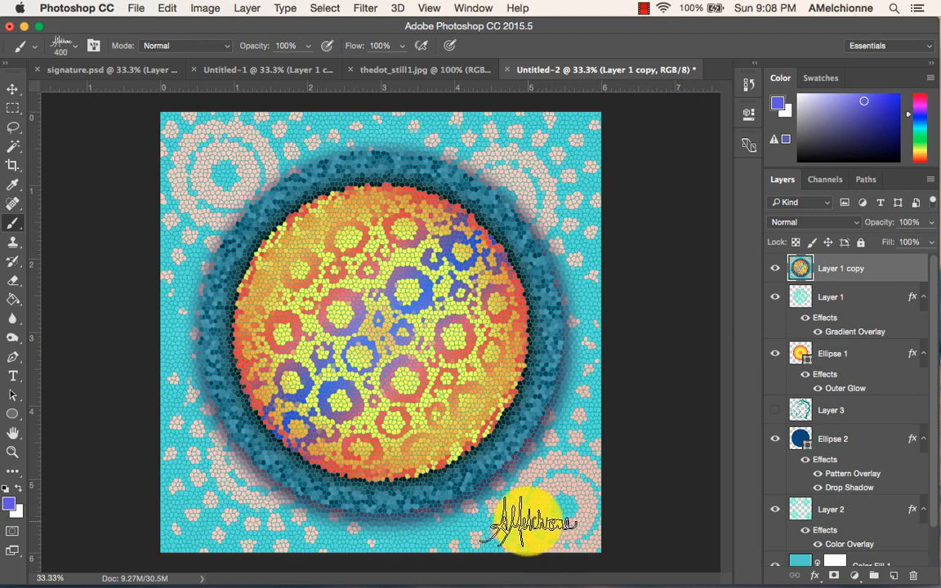
key("bracketleft")
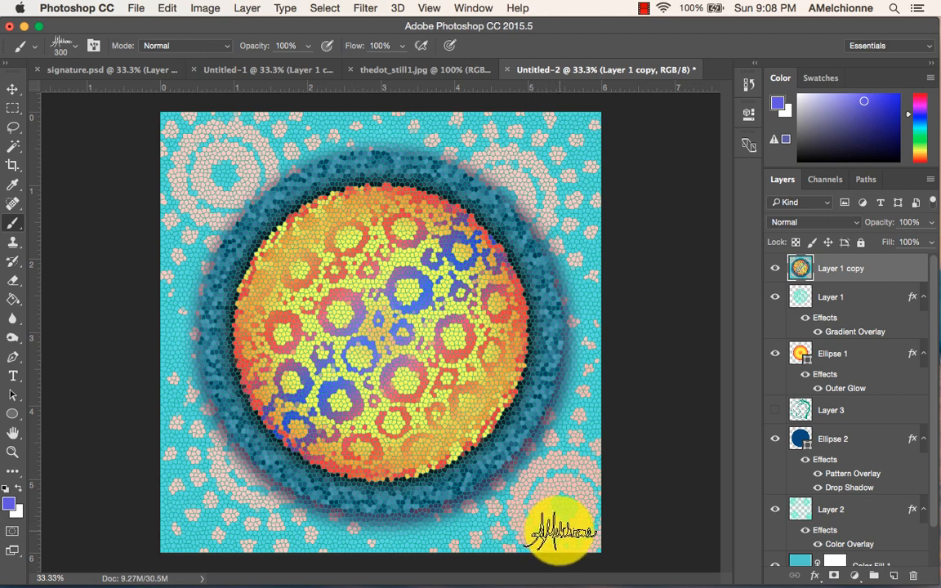
left_click(562, 533)
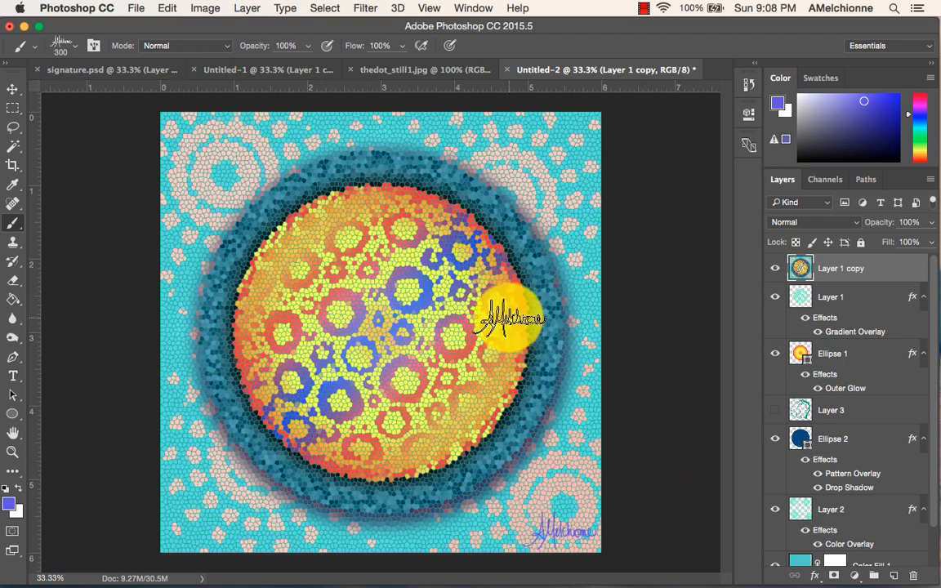
Save the layered artwork in Documents in Photoshop format, named with the artist's surname followed by "dot"
left_click(136, 7)
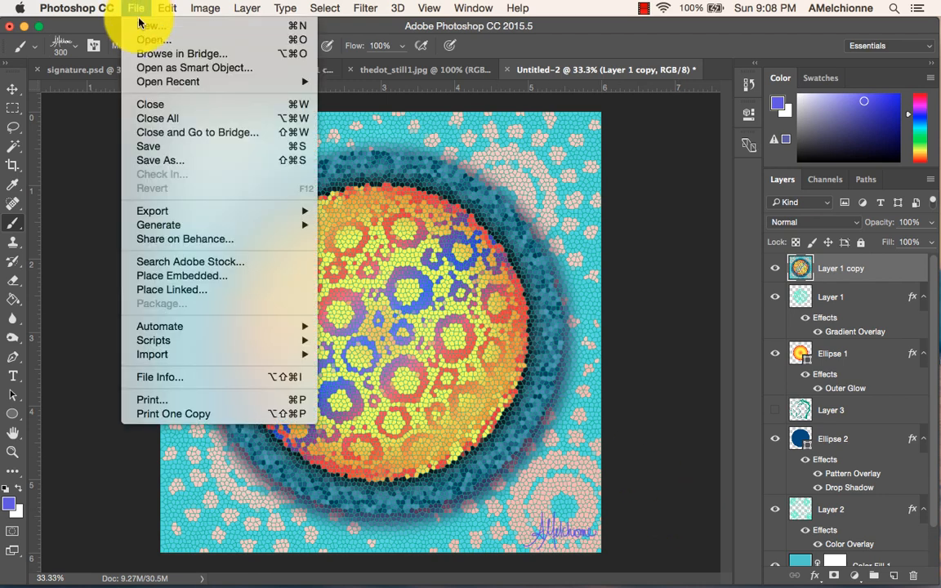
left_click(149, 145)
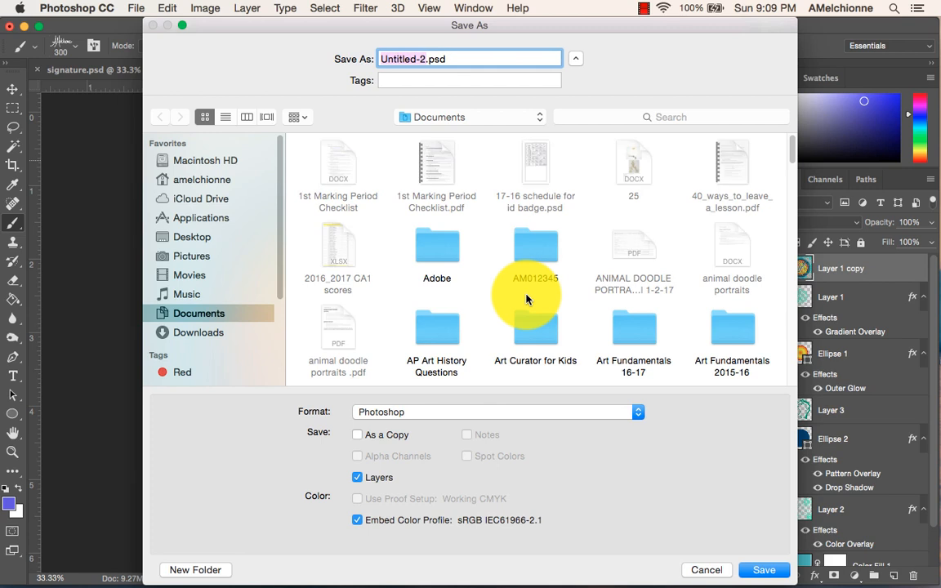
type("melchionne dot")
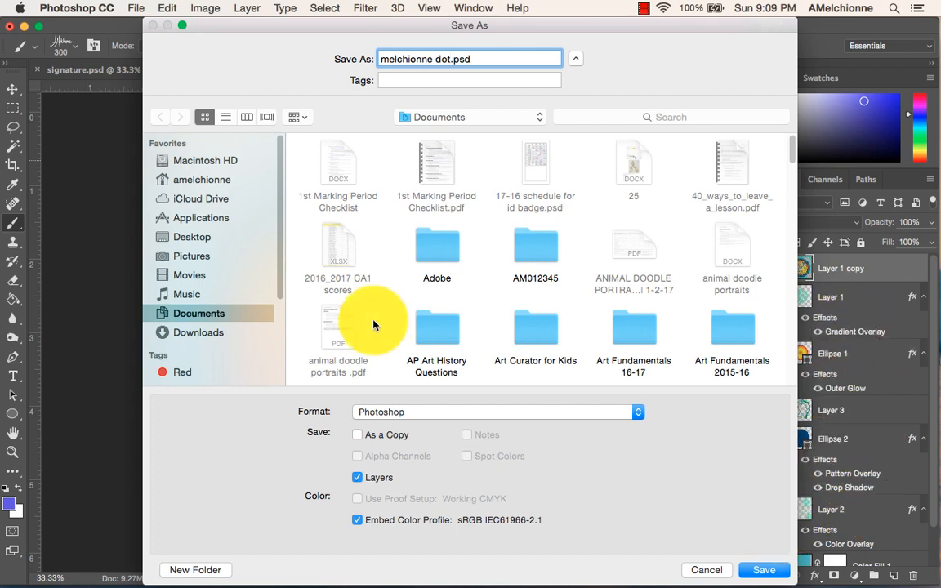
scroll(547, 309, "down", 5)
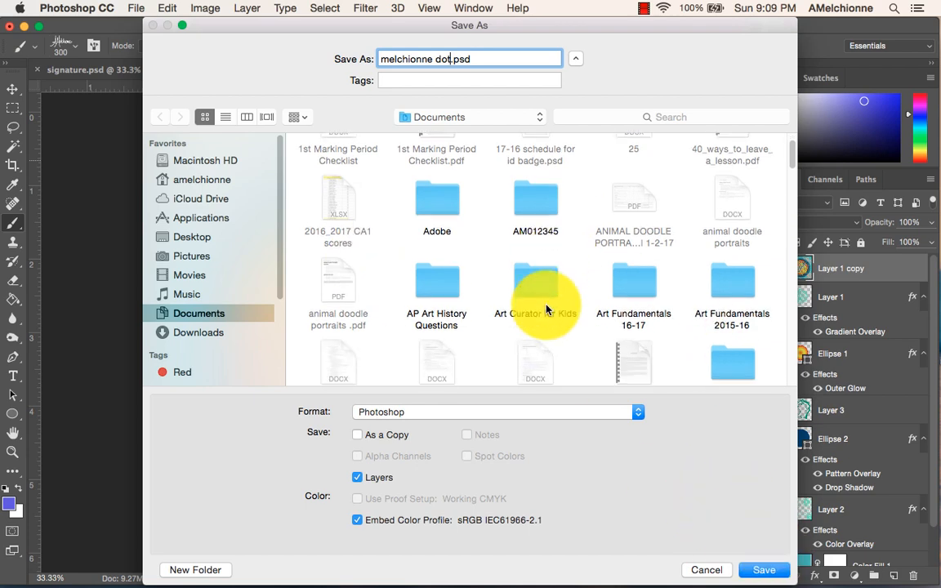
left_click(766, 570)
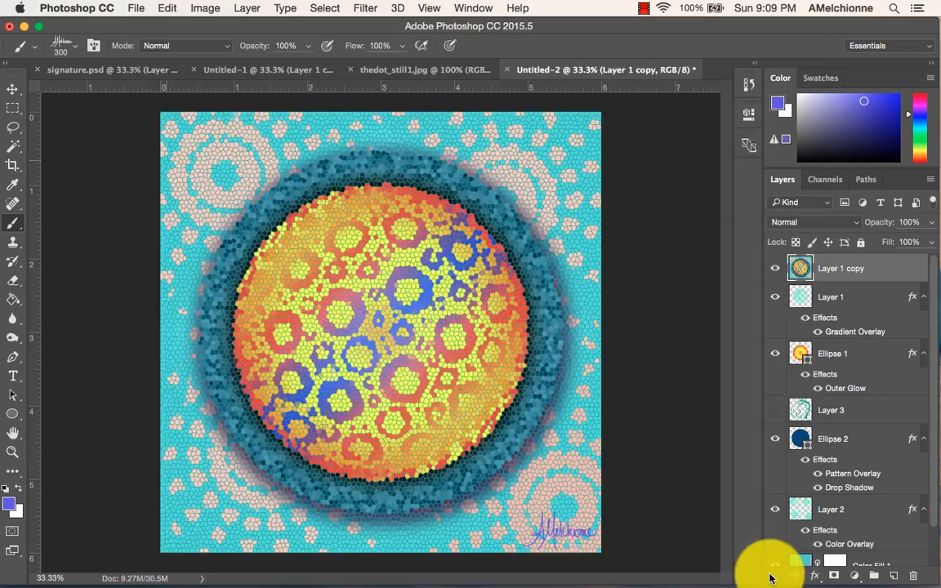
left_click(649, 231)
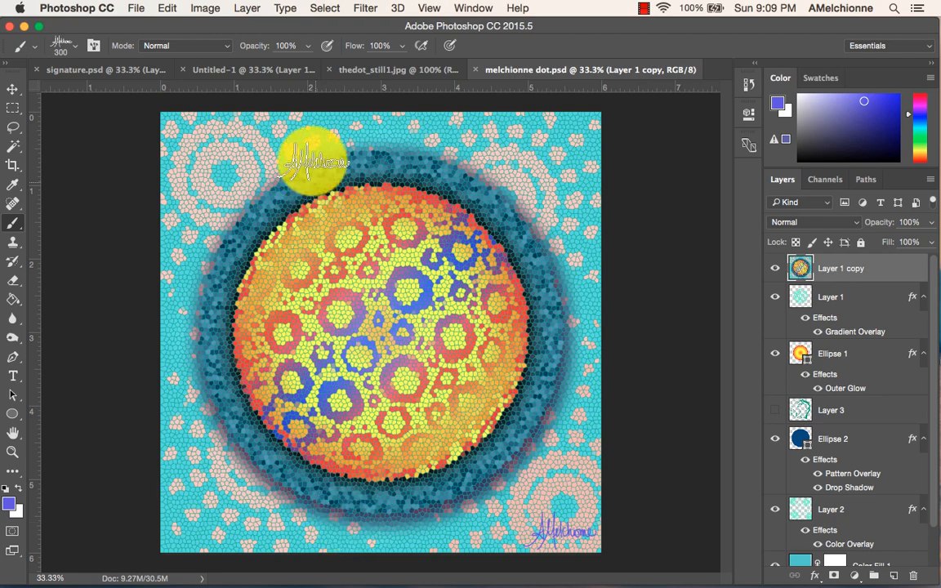
Flatten the image into a single background layer, discarding the hidden layers
left_click(248, 9)
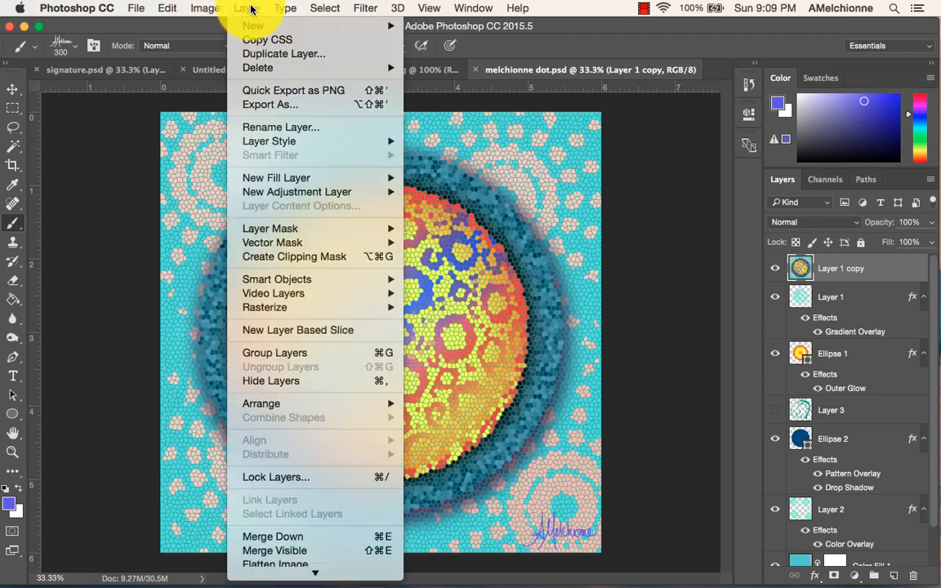
left_click(283, 556)
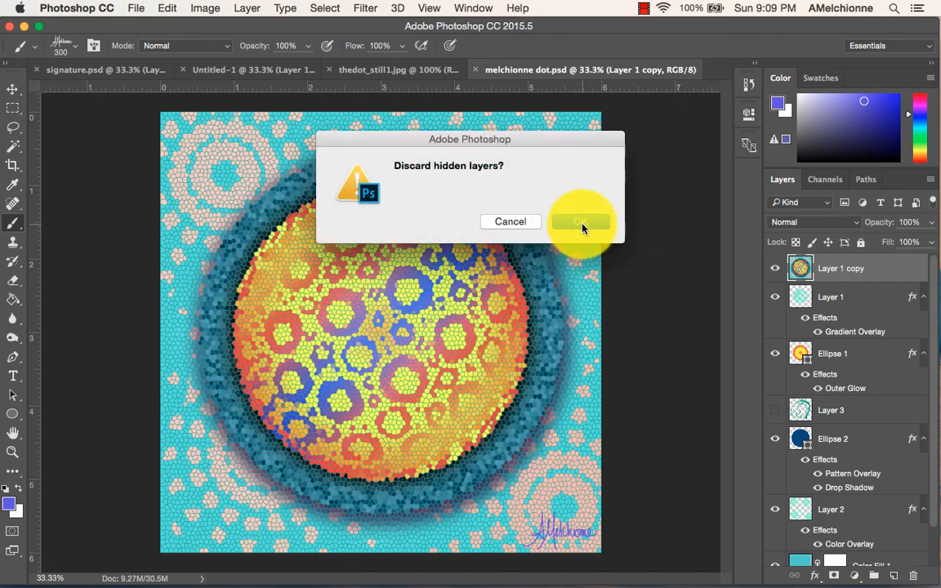
left_click(581, 221)
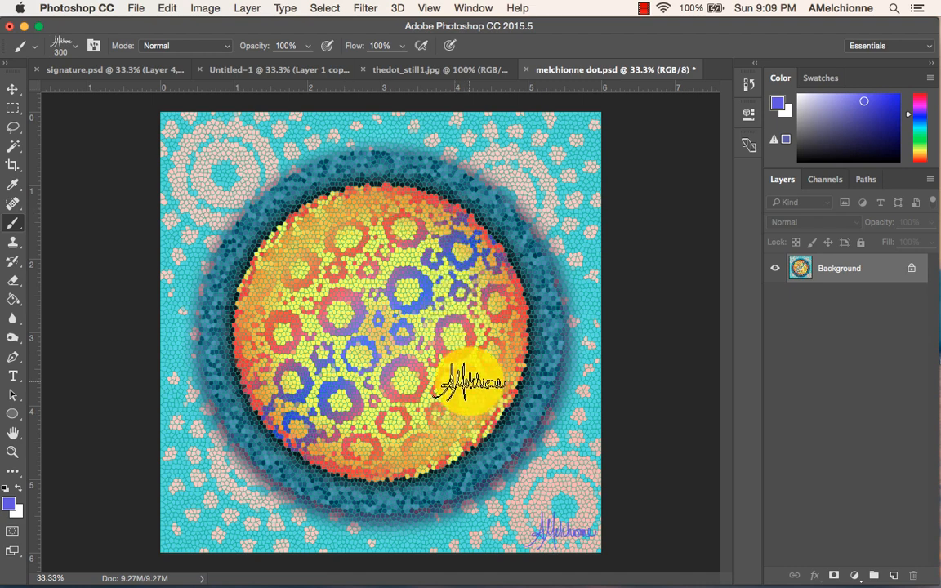
Save the flattened artwork in Documents as a JPEG under the same name, with Maximum quality 12 and Baseline ("Standard") format
left_click(138, 10)
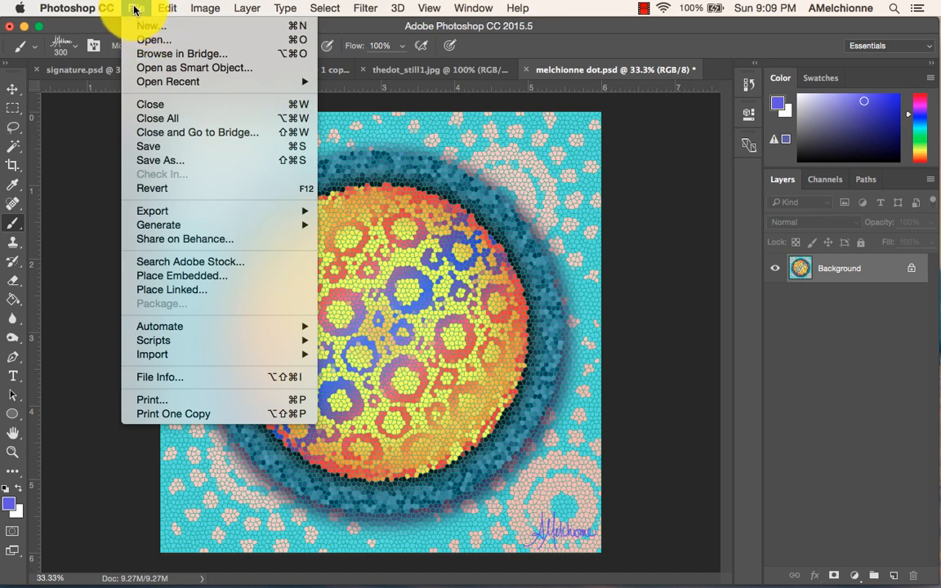
left_click(163, 161)
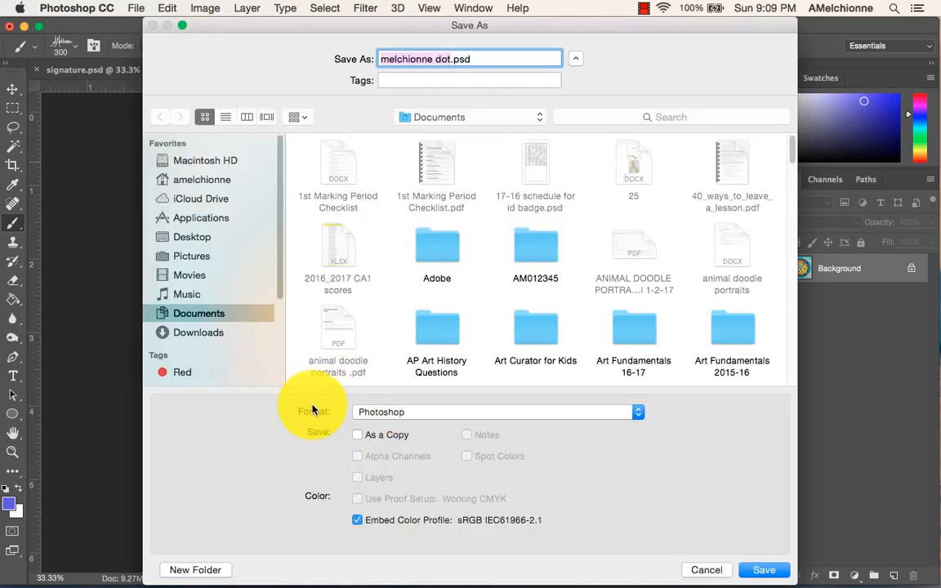
left_click(397, 412)
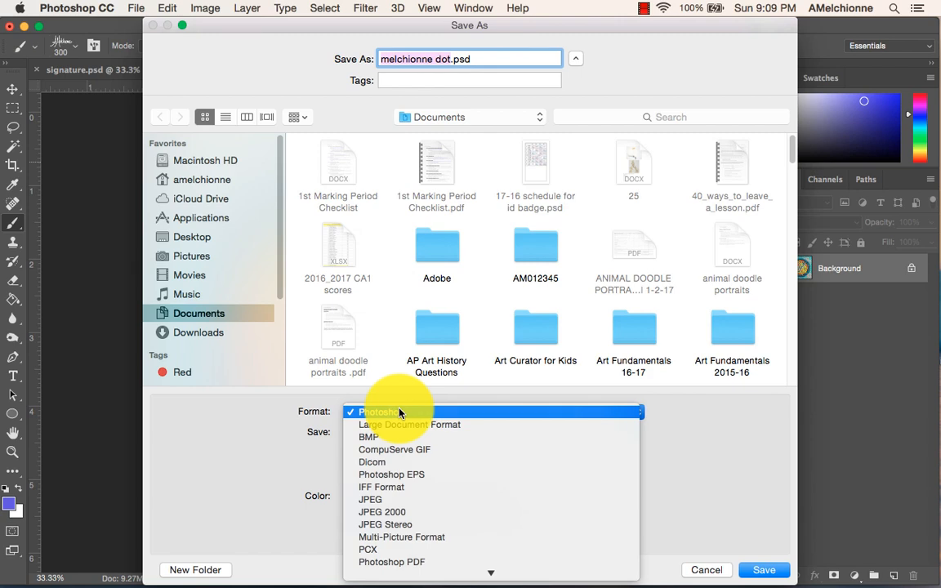
left_click(412, 500)
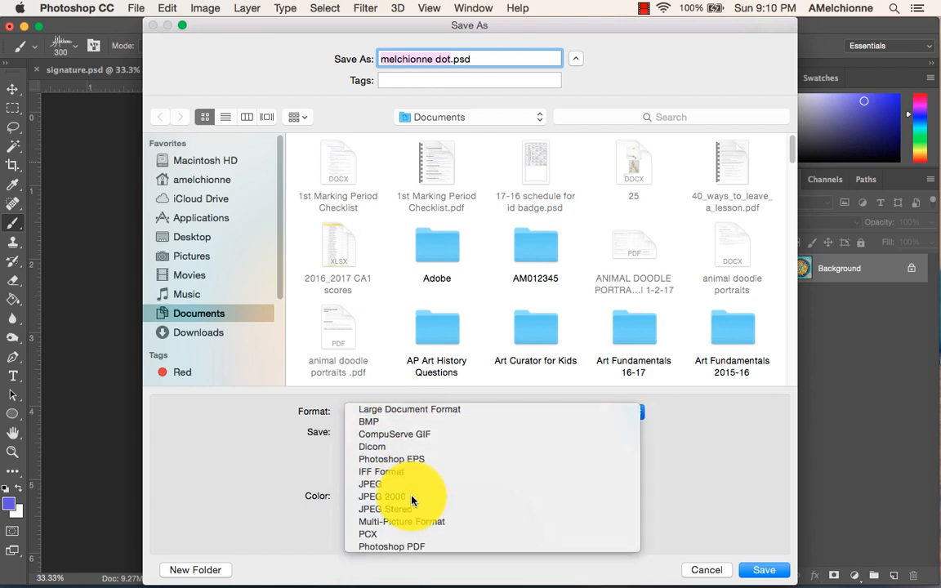
left_click(766, 570)
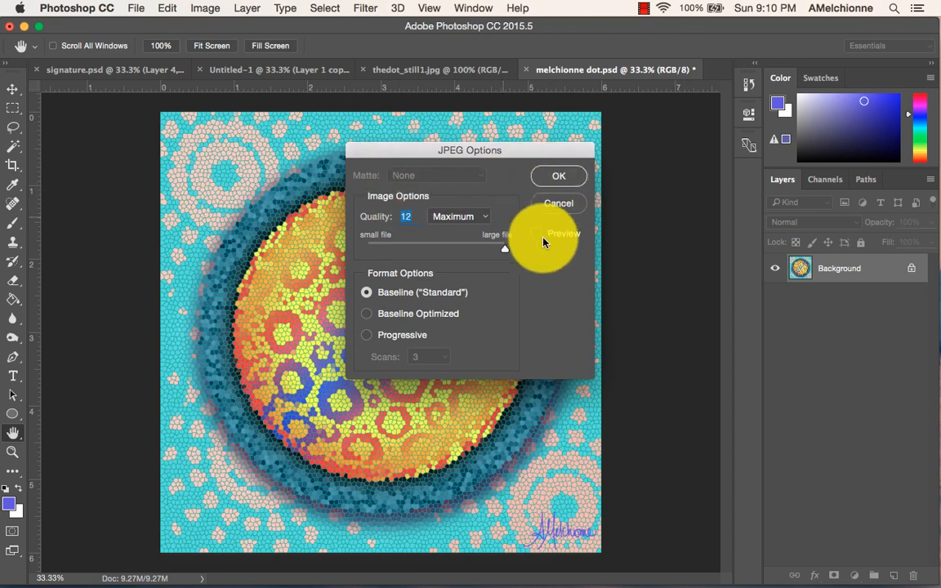
left_click(558, 172)
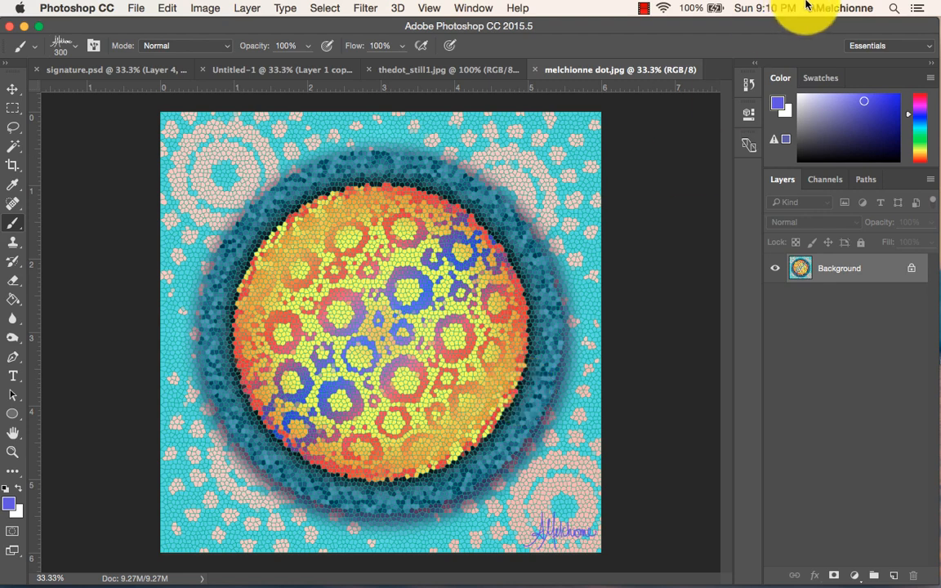
left_click(645, 8)
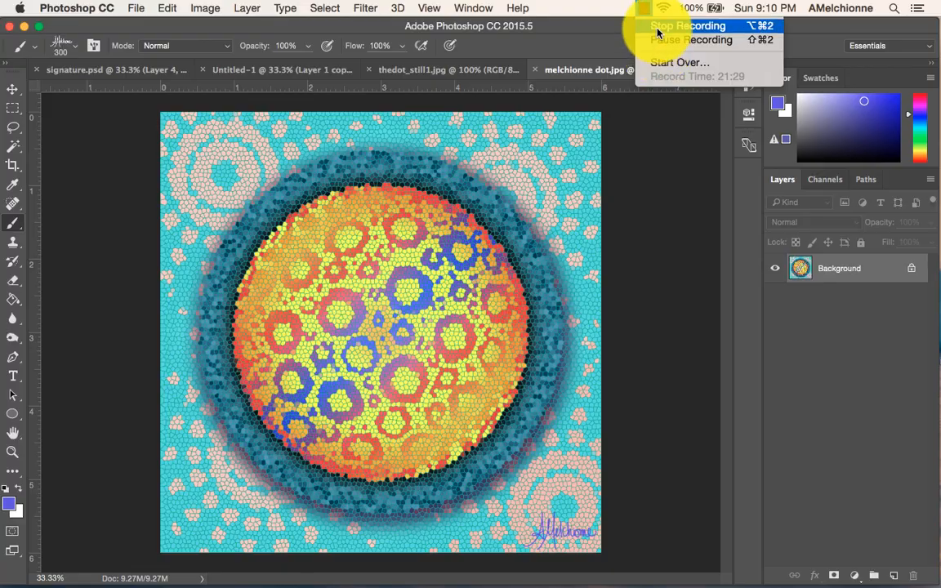